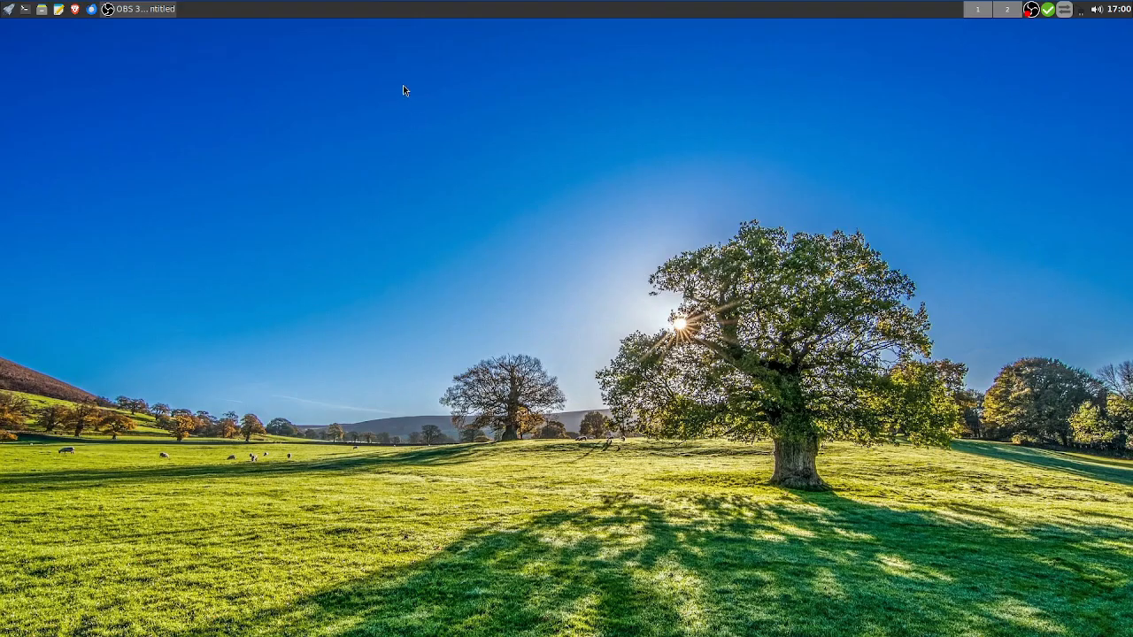
pyautogui.rightClick(285, 86)
pyautogui.click(215, 74)
pyautogui.rightClick(215, 78)
pyautogui.click(165, 81)
pyautogui.rightClick(252, 79)
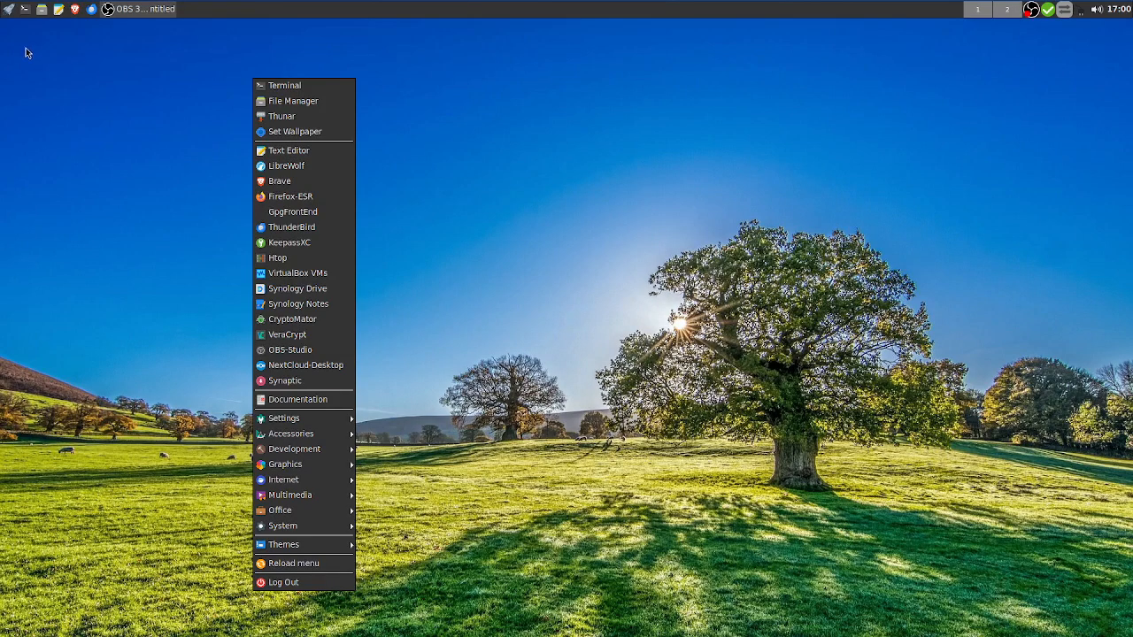
pyautogui.click(103, 59)
pyautogui.rightClick(112, 62)
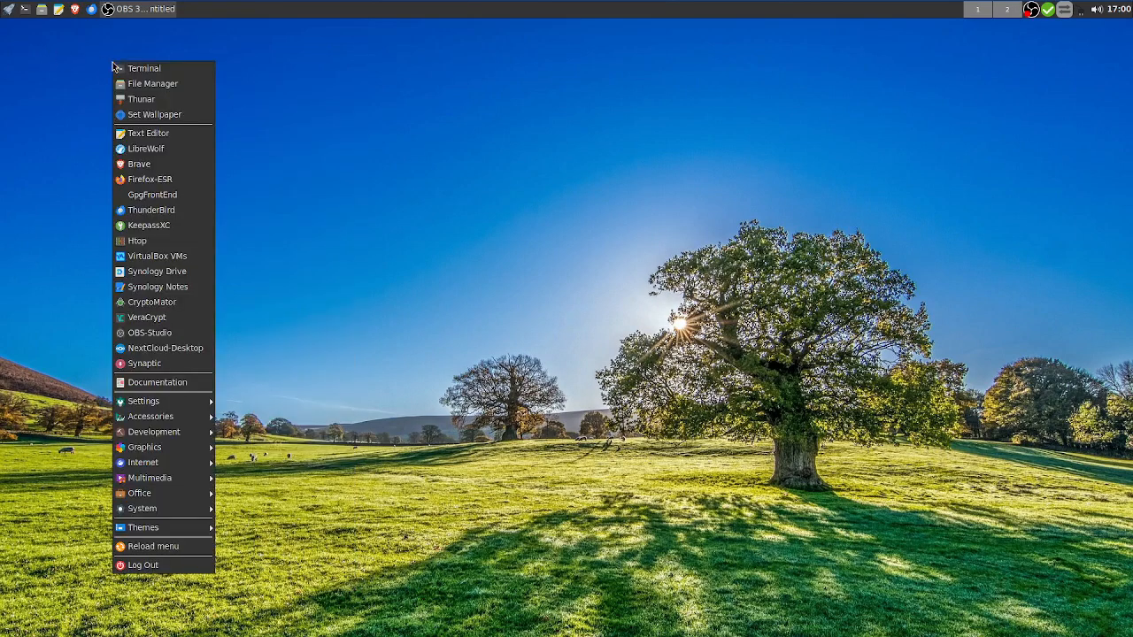
pyautogui.click(78, 64)
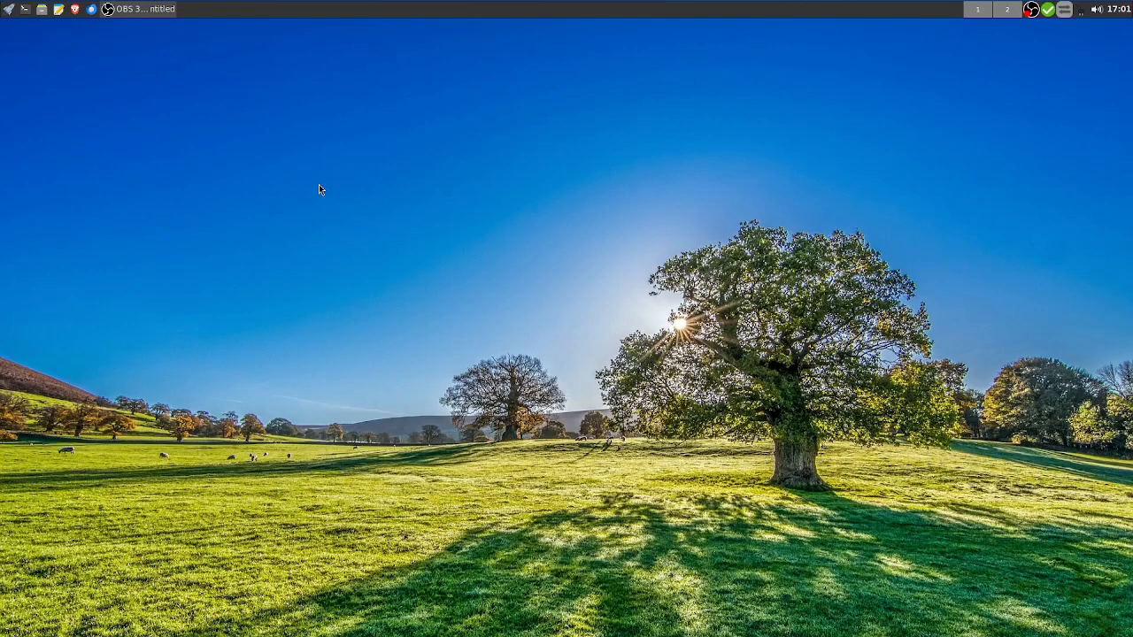
# Launch Htop from the desktop, place its window in the upper corner to view the running processes, and close it
pyautogui.rightClick(284, 125)
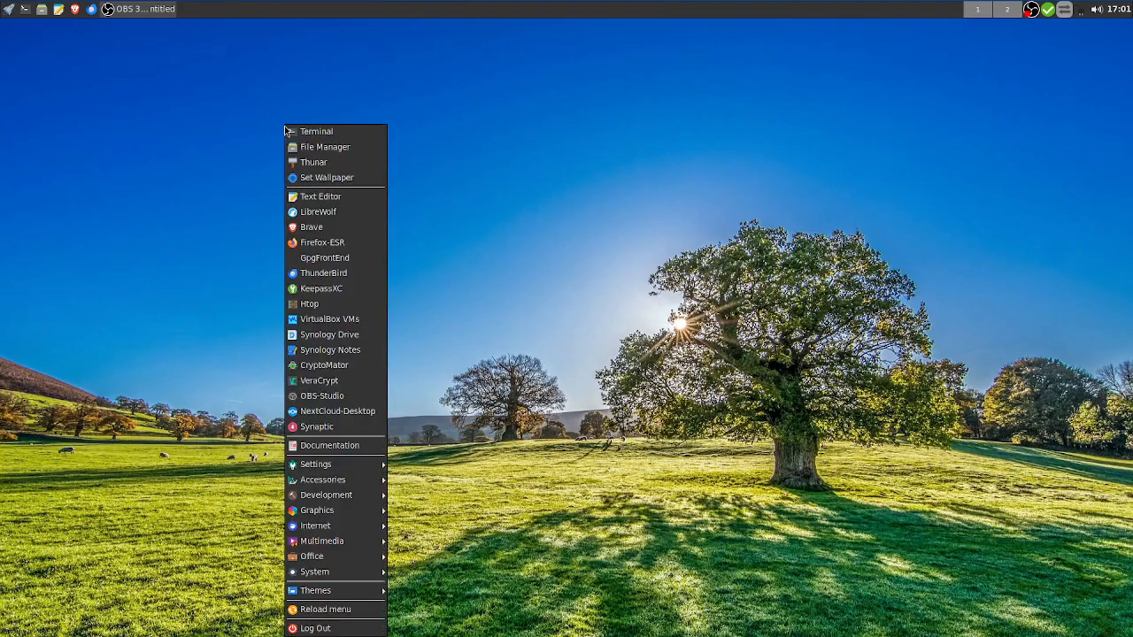
pyautogui.click(343, 303)
pyautogui.moveTo(343, 161); pyautogui.dragTo(213, 25)
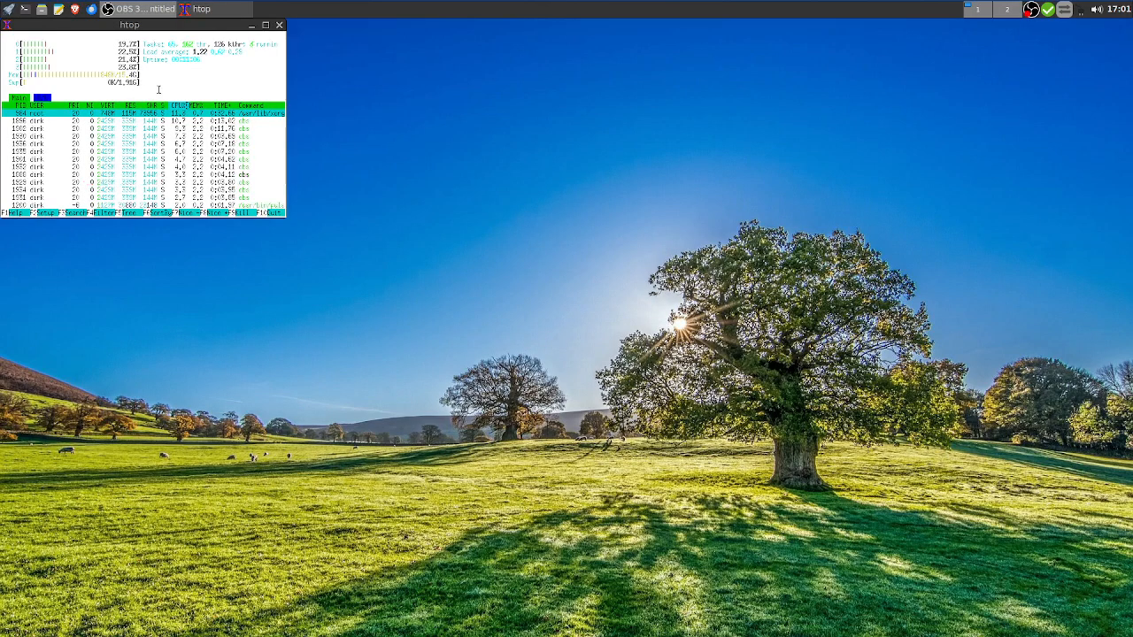
pyautogui.click(279, 26)
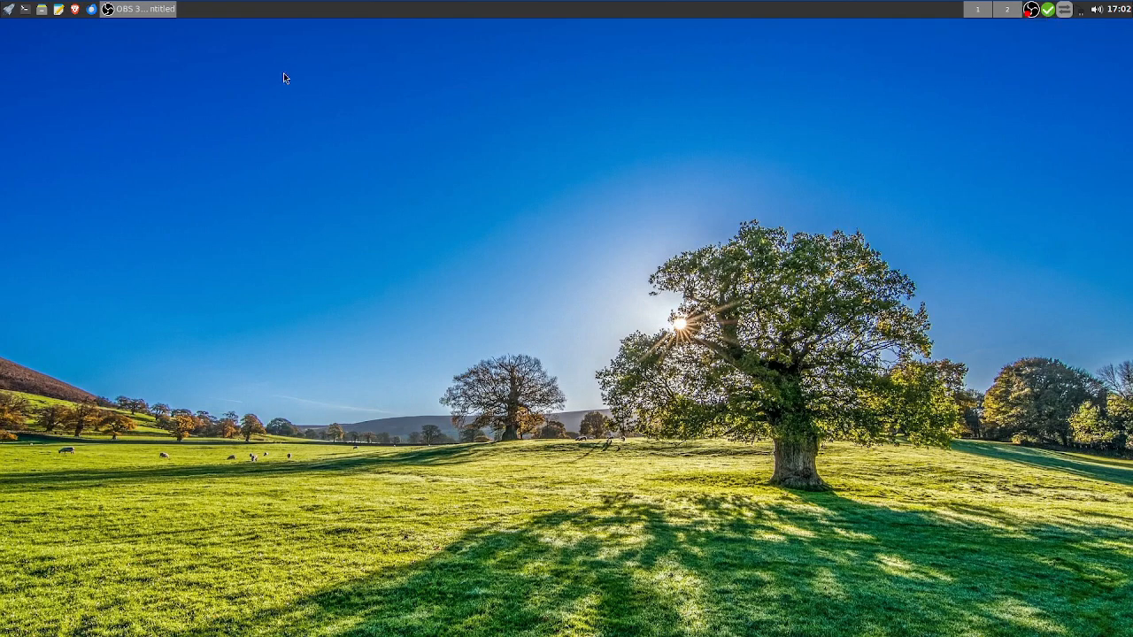
# Launch KeepassXC from the desktop
pyautogui.rightClick(802, 70)
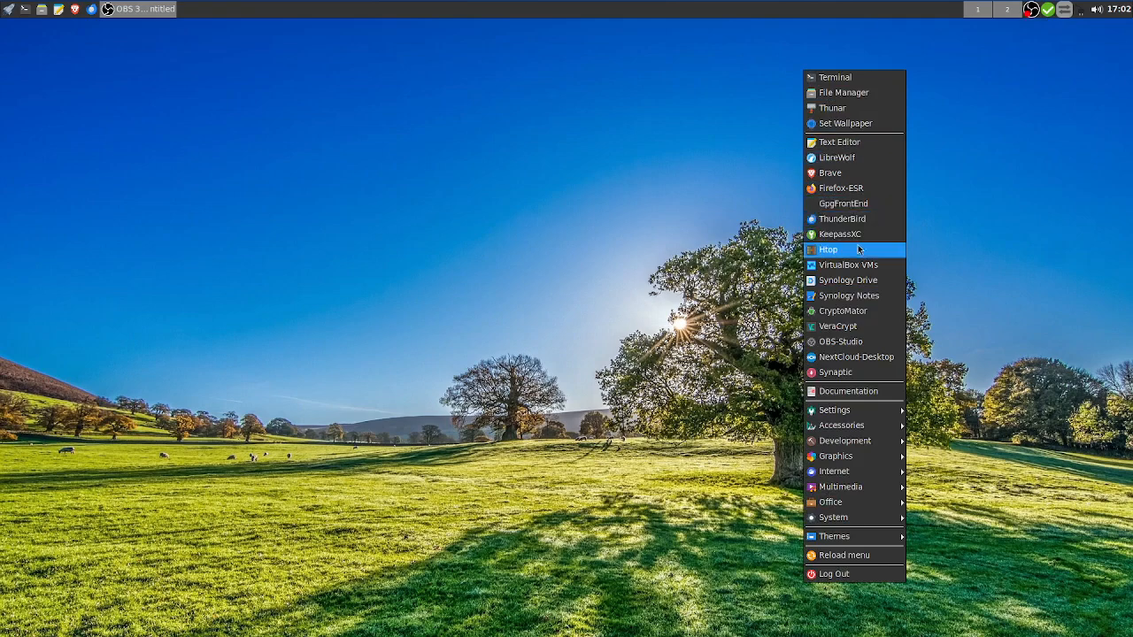
pyautogui.click(597, 208)
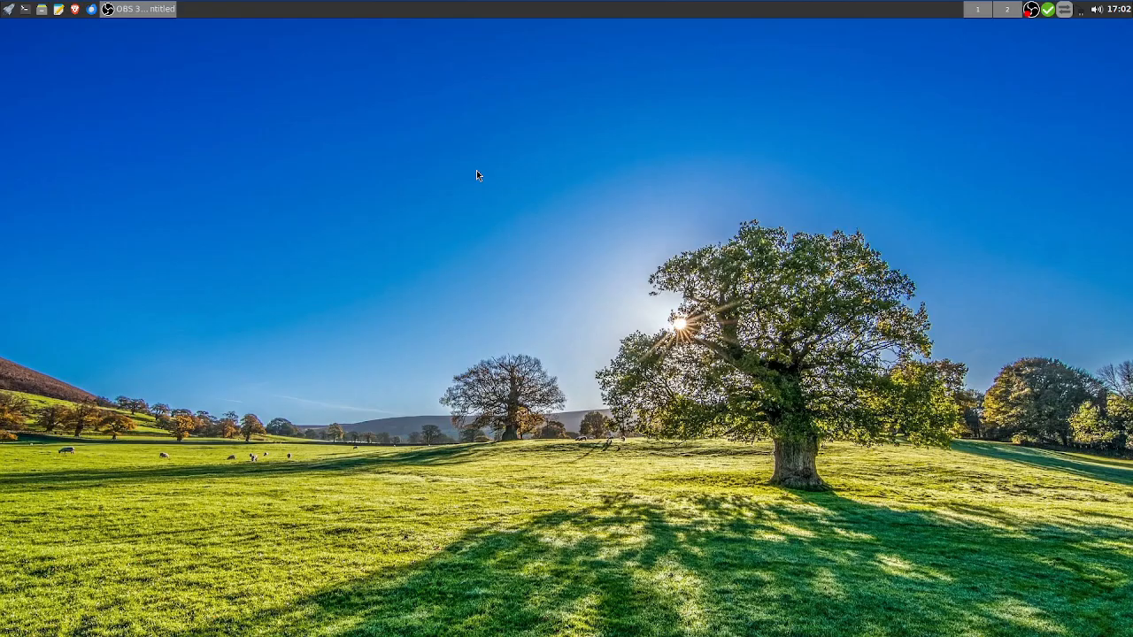
pyautogui.rightClick(695, 124)
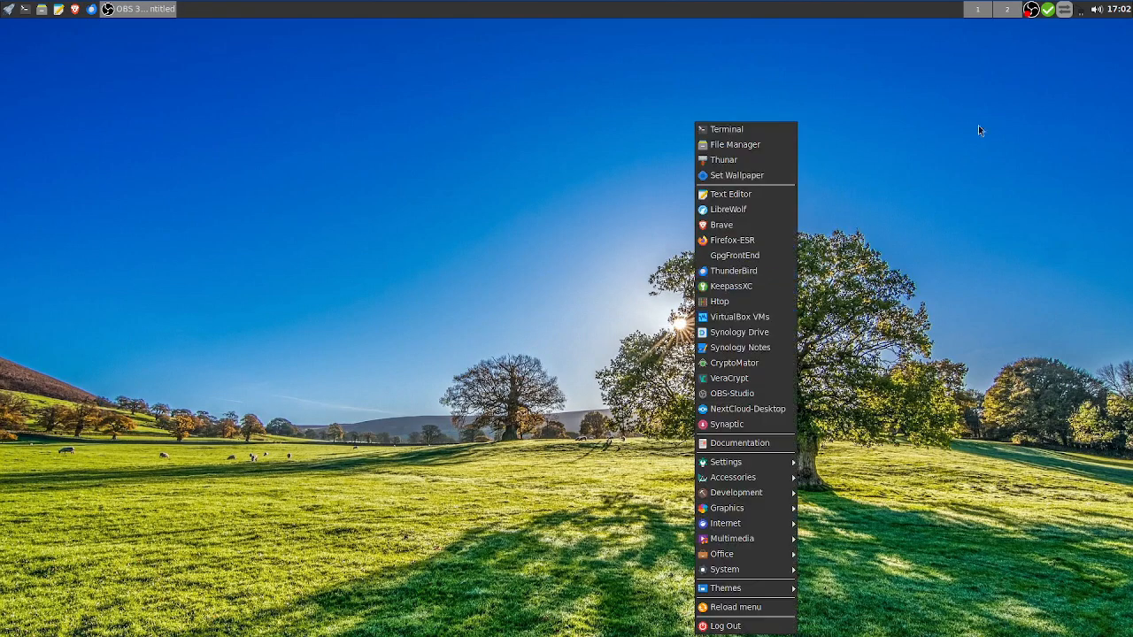
pyautogui.click(741, 289)
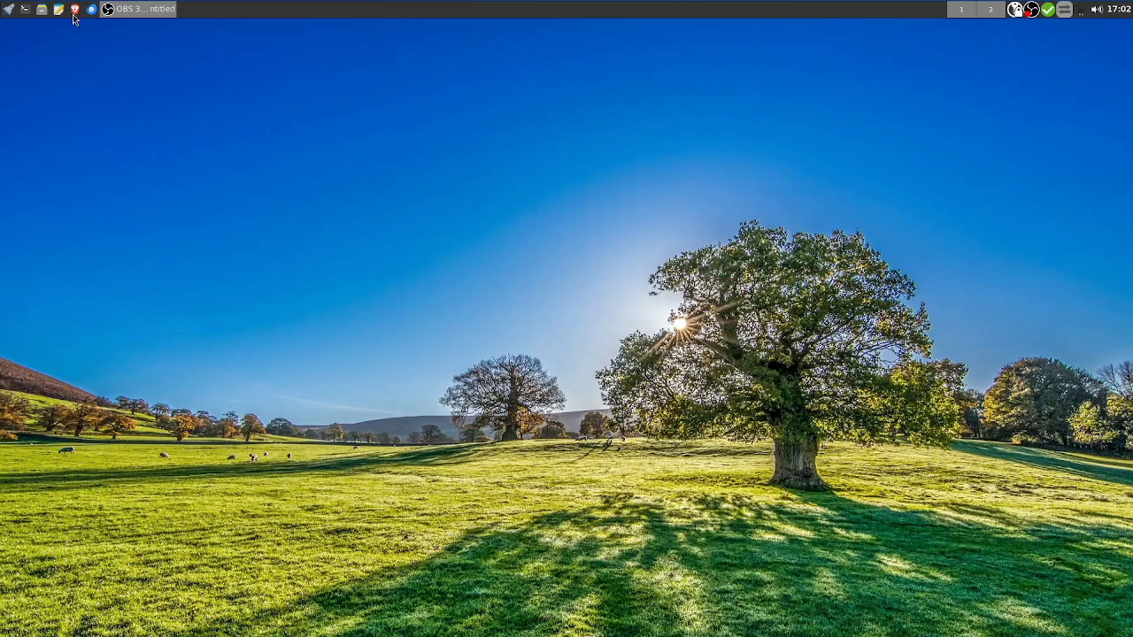
pyautogui.rightClick(236, 82)
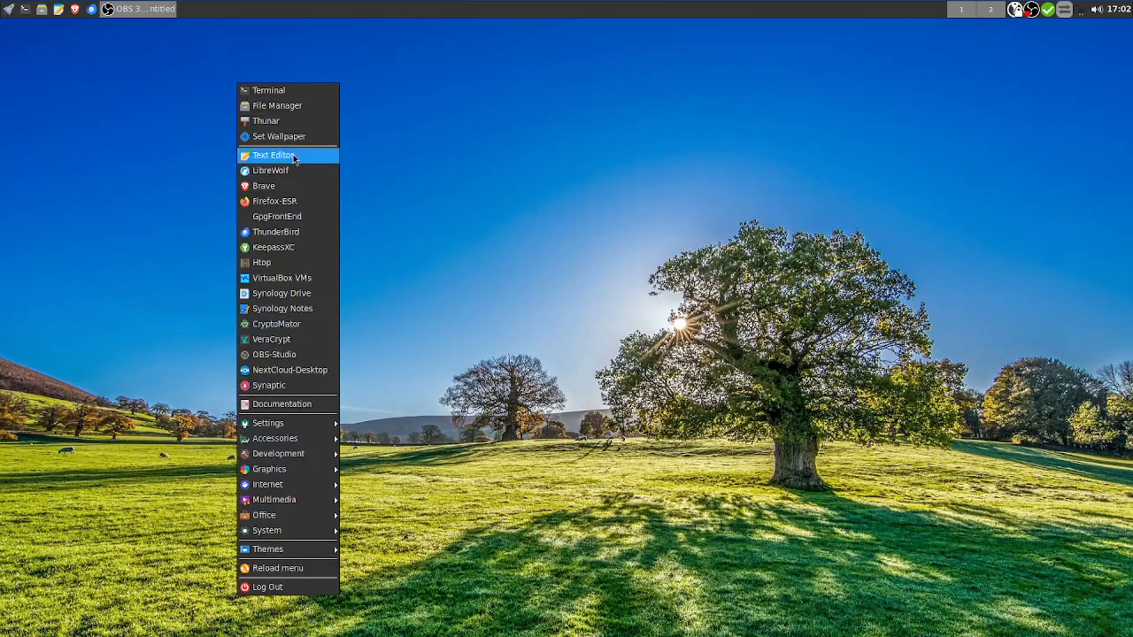
pyautogui.click(496, 196)
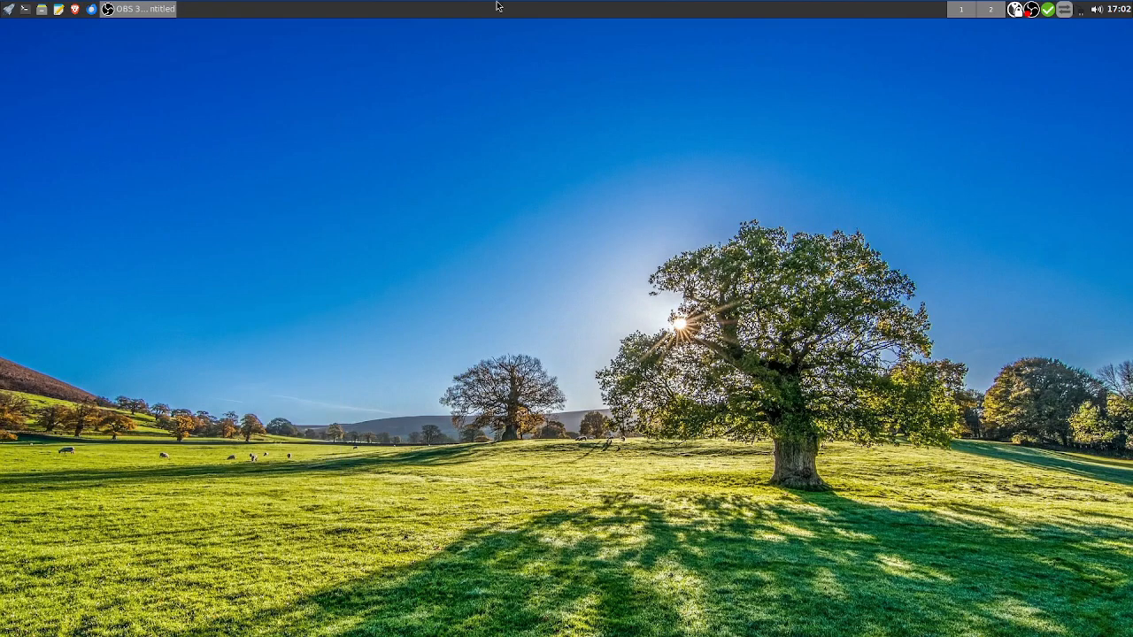
pyautogui.rightClick(518, 89)
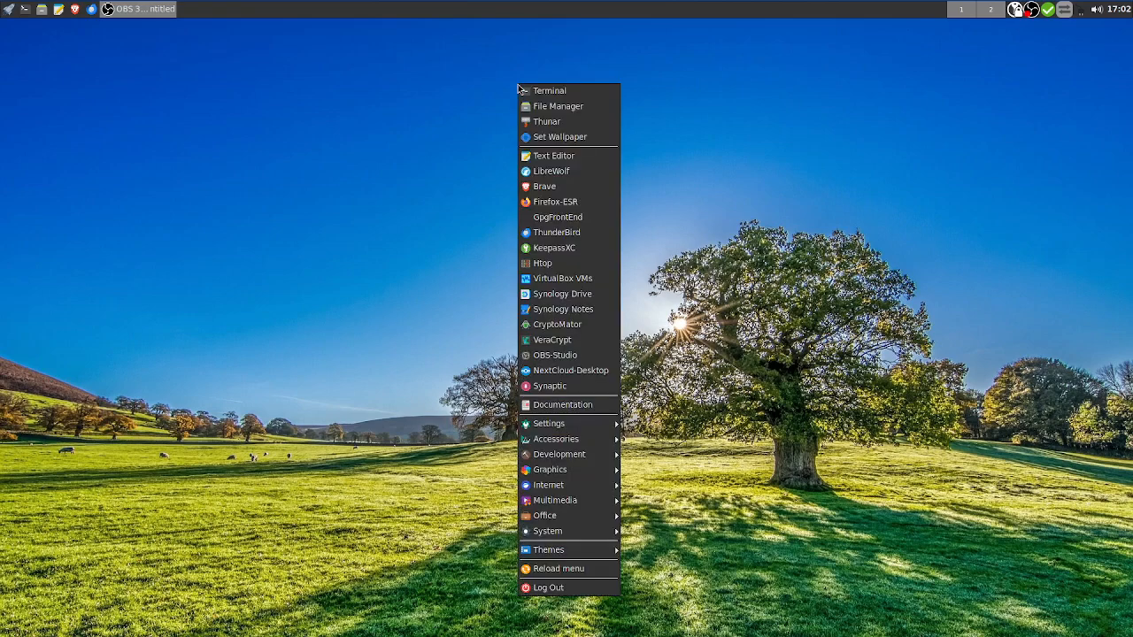
pyautogui.click(284, 110)
pyautogui.rightClick(284, 111)
pyautogui.click(148, 128)
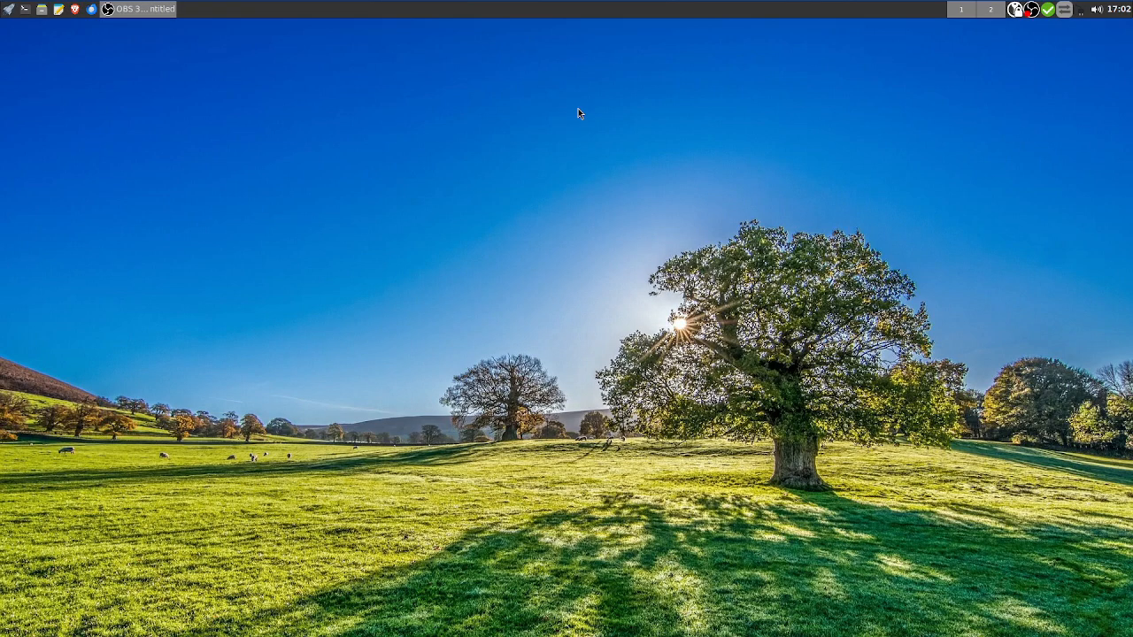
pyautogui.rightClick(642, 122)
pyautogui.click(403, 107)
pyautogui.rightClick(346, 107)
pyautogui.click(167, 104)
# Open the file manager, reposition its window, and browse to the App-Images folder inside NC-IP
pyautogui.rightClick(707, 139)
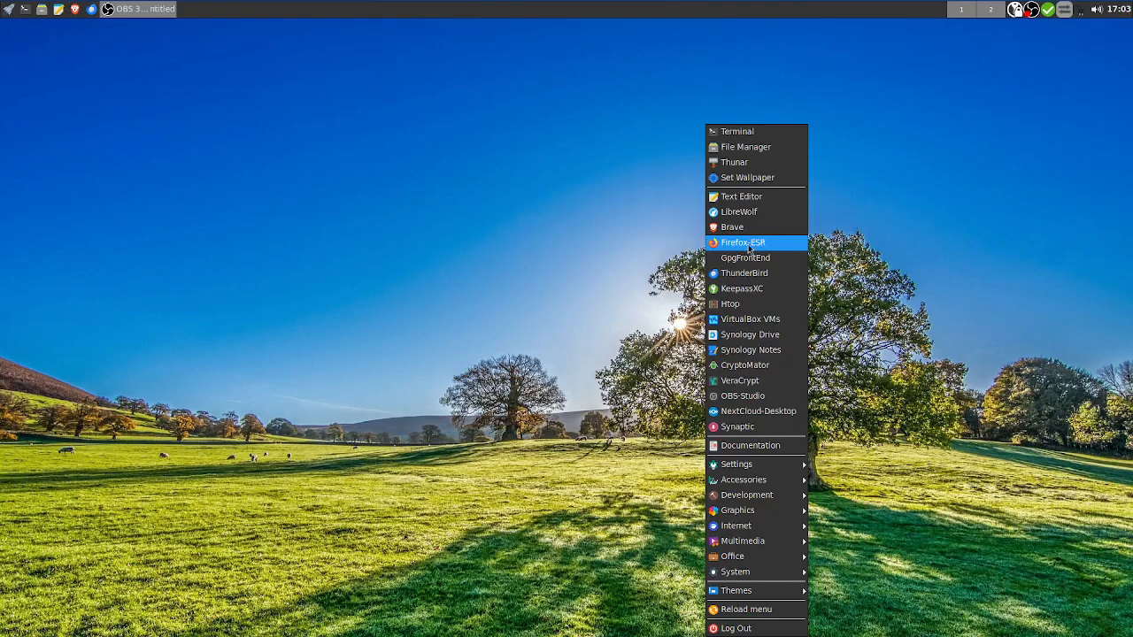
pyautogui.rightClick(521, 193)
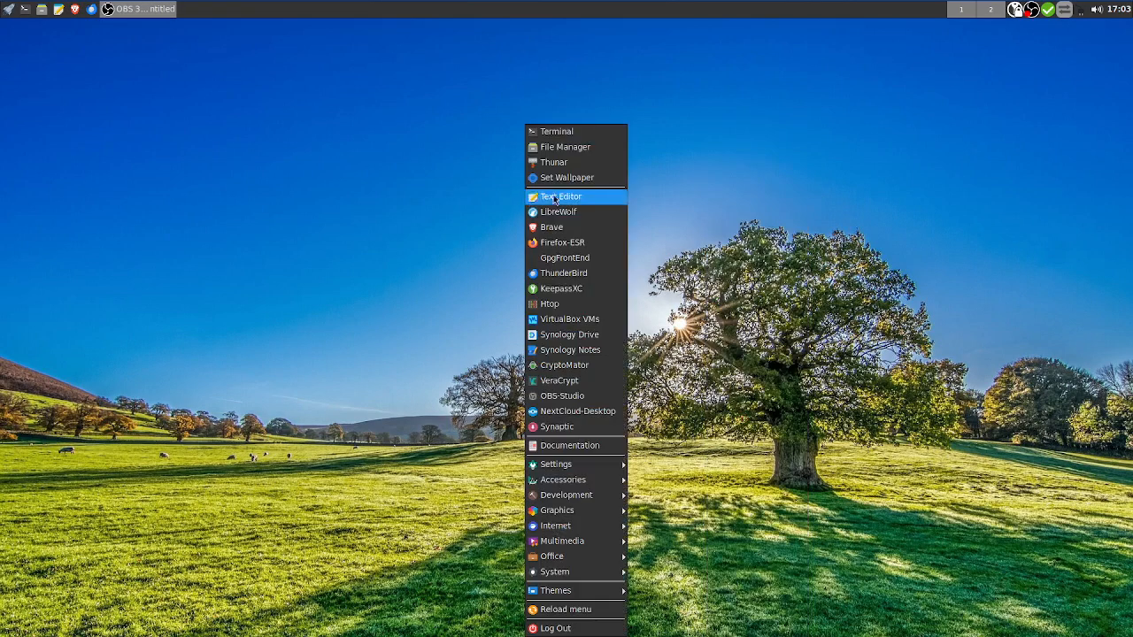
pyautogui.click(572, 150)
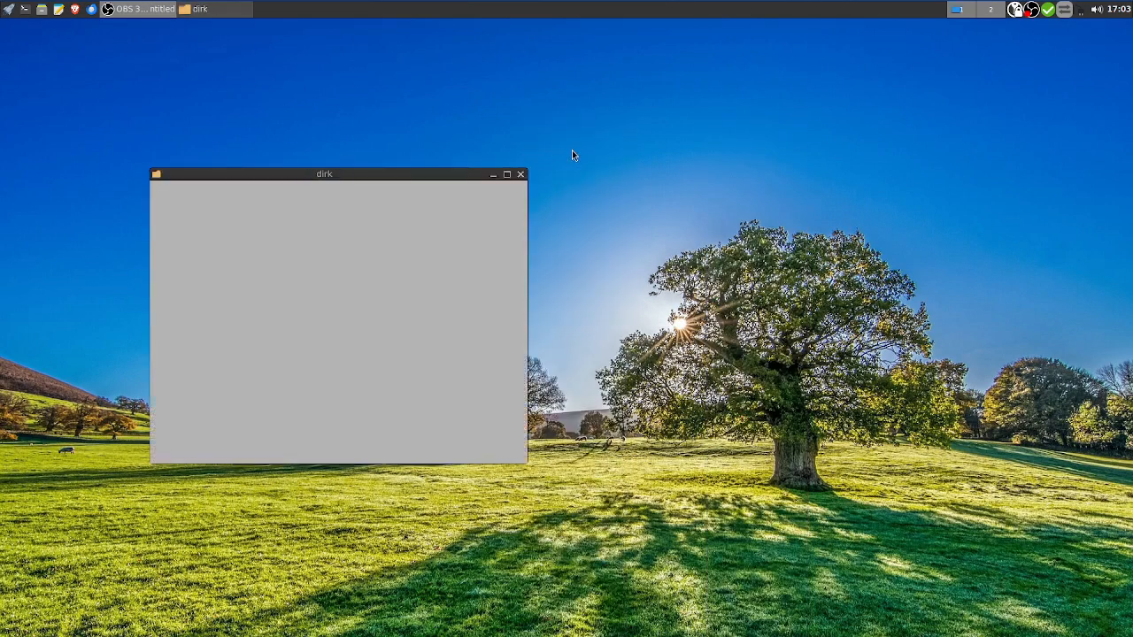
pyautogui.moveTo(459, 174); pyautogui.dragTo(1063, 26)
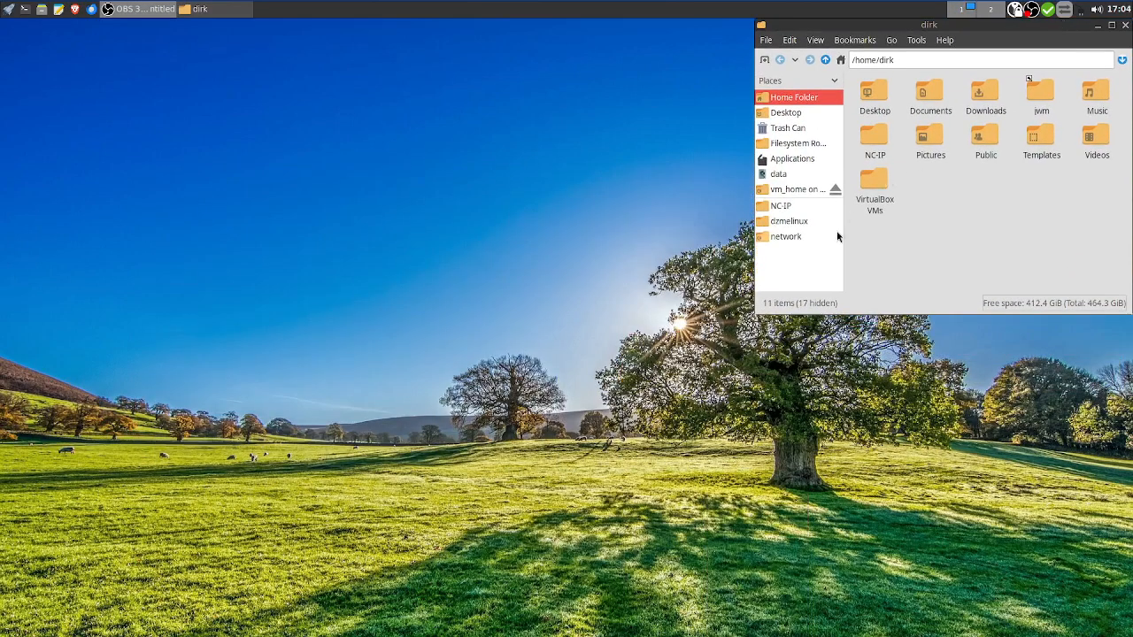
pyautogui.click(791, 206)
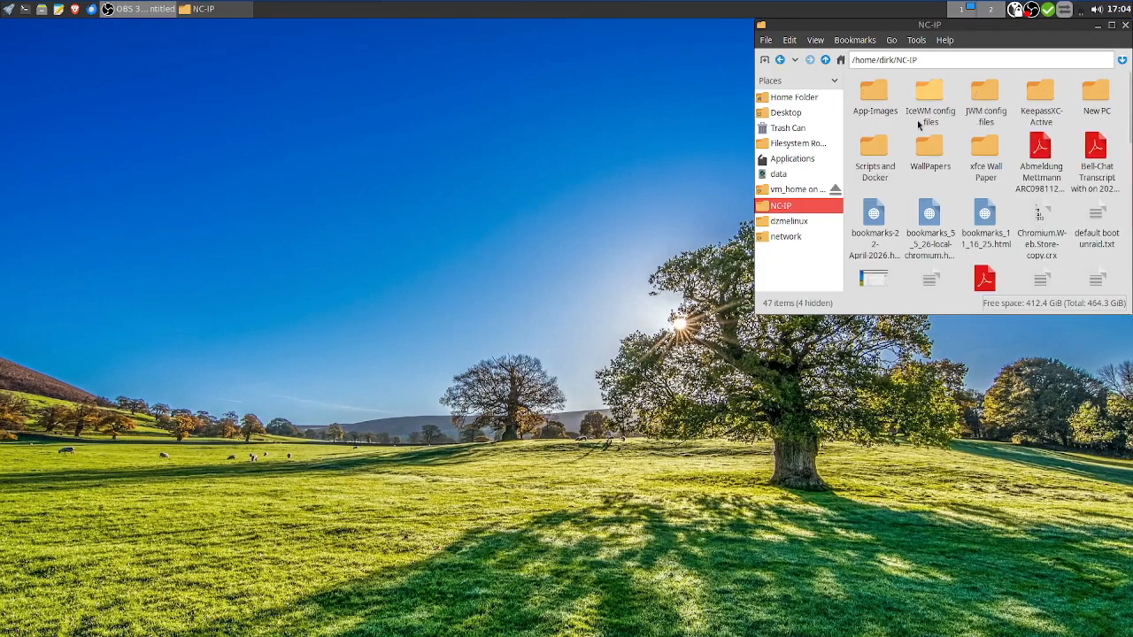
pyautogui.doubleClick(873, 94)
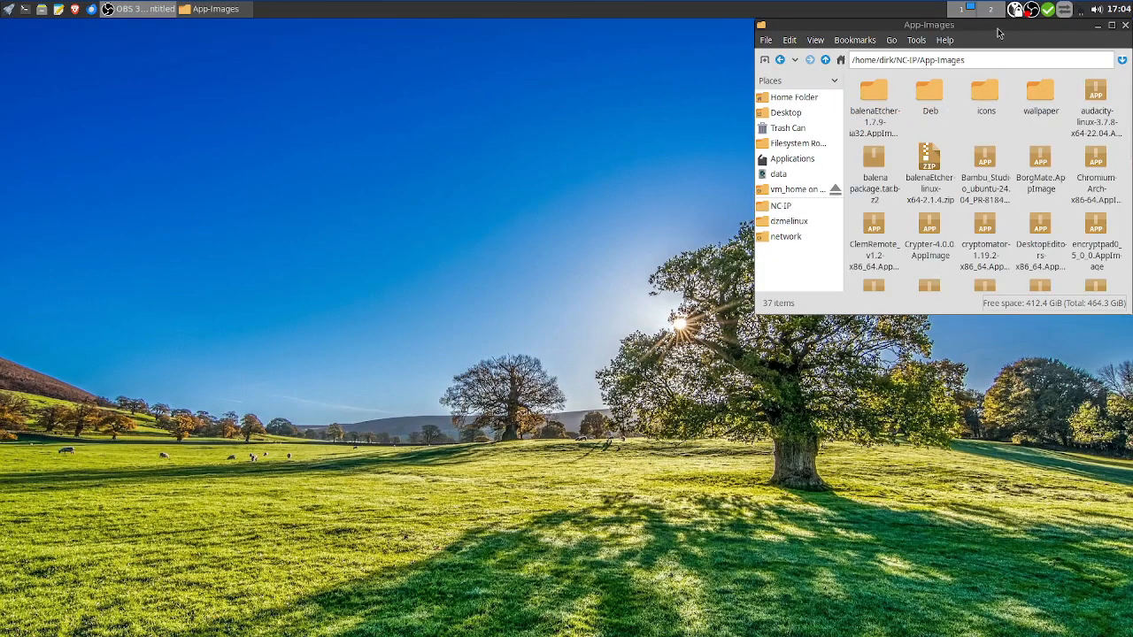
pyautogui.moveTo(999, 30); pyautogui.dragTo(791, 30)
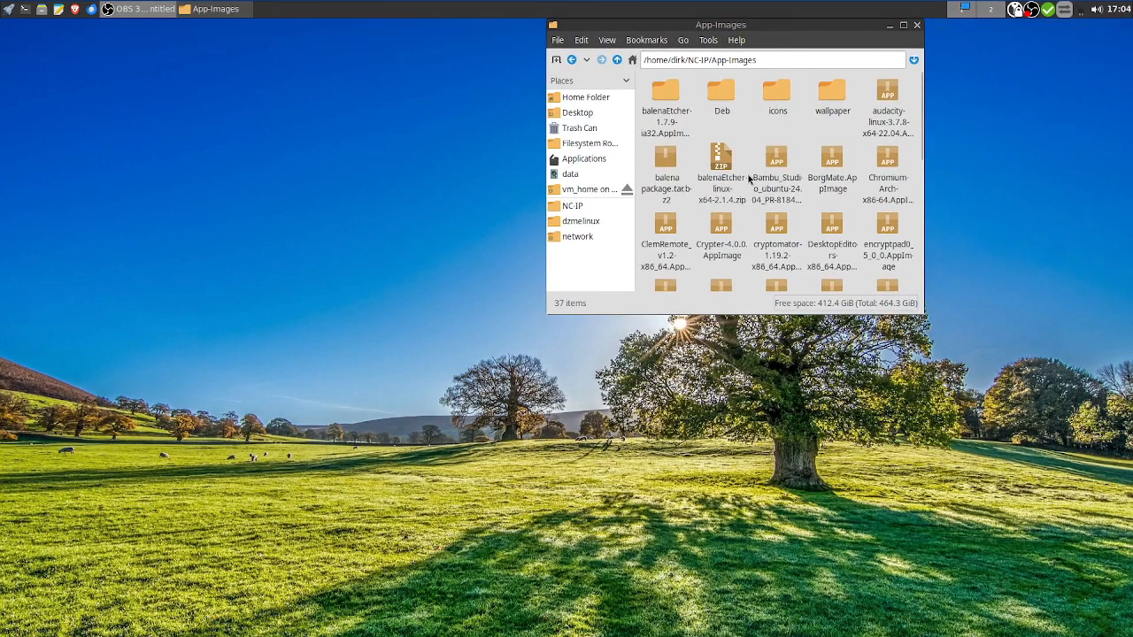
# Set the execute permission of LibreWolf.x86_64.AppImage to Only owner
pyautogui.scroll(-2, 843, 178)
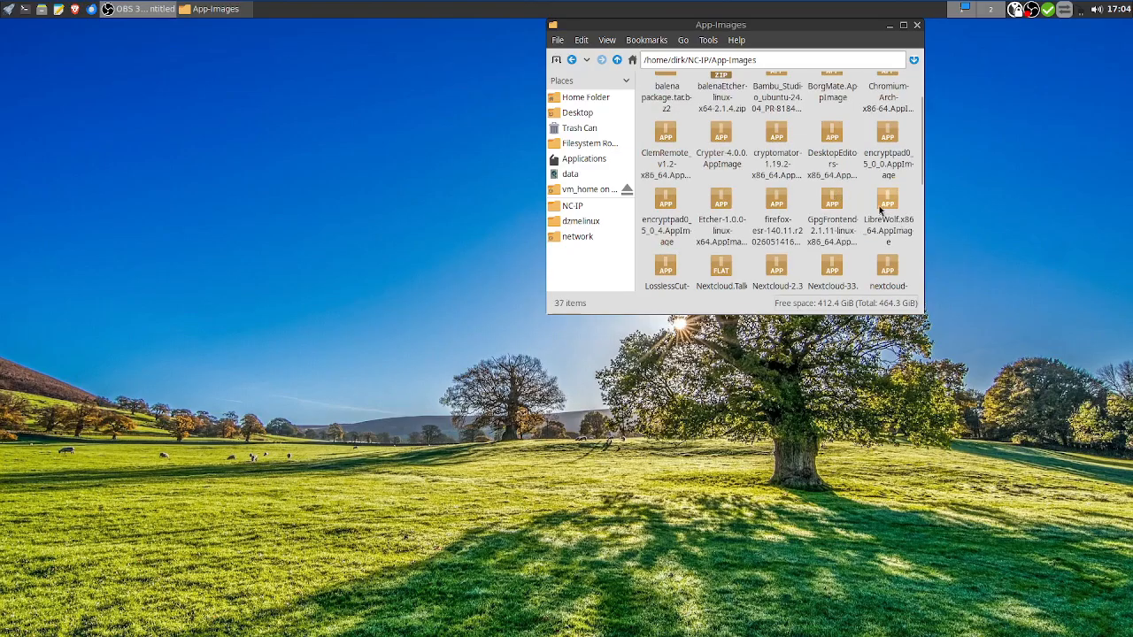
pyautogui.rightClick(880, 209)
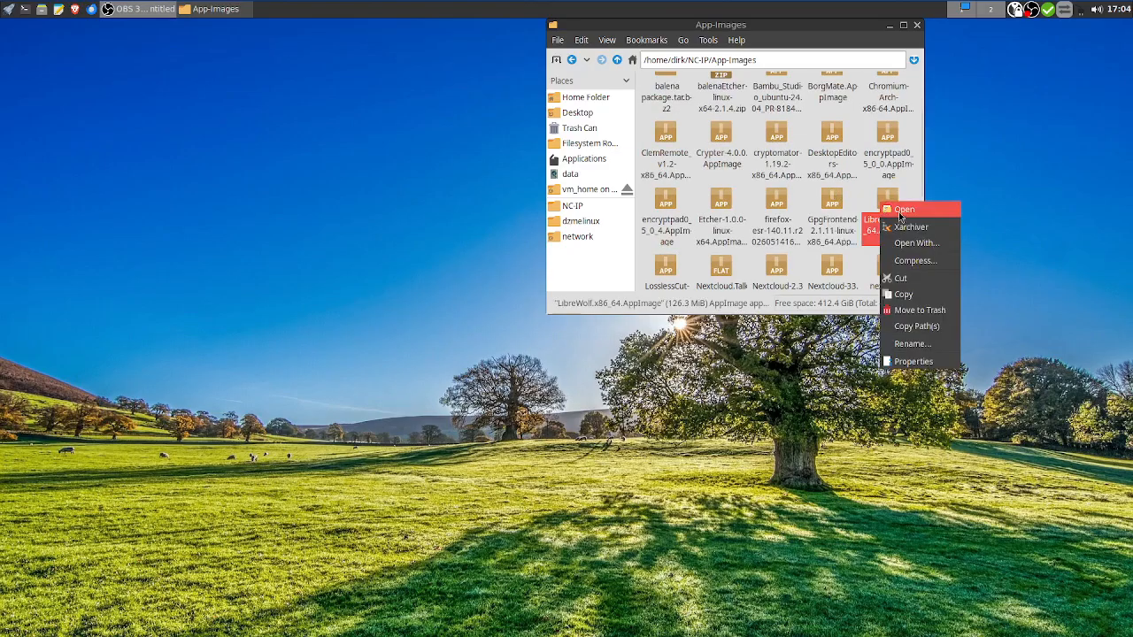
pyautogui.click(914, 361)
pyautogui.click(691, 69)
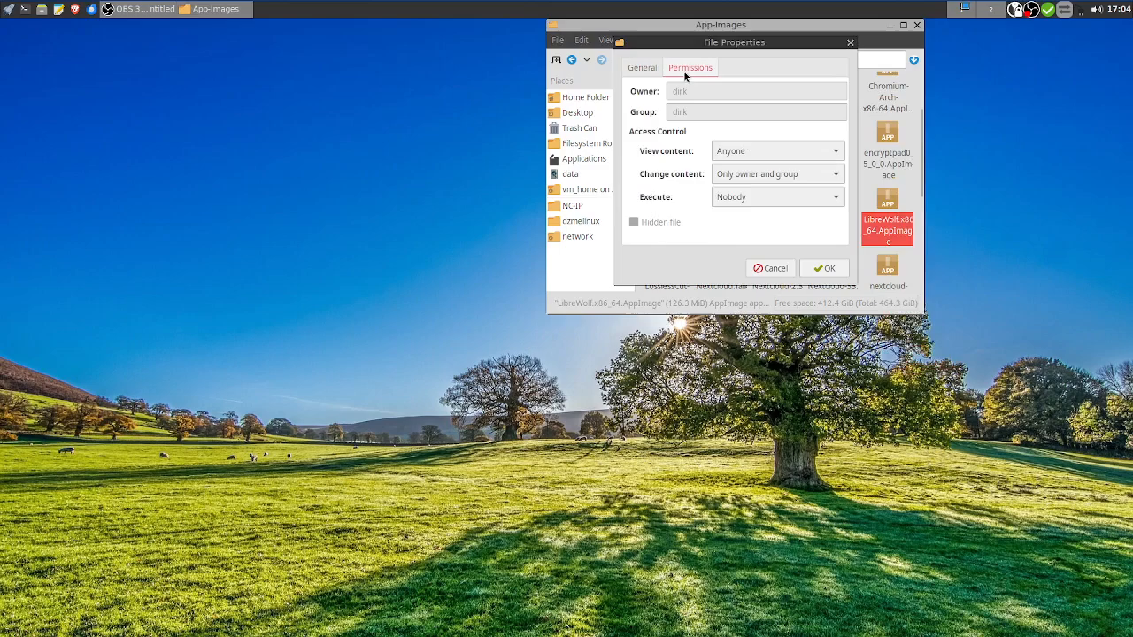
pyautogui.click(746, 196)
pyautogui.click(756, 216)
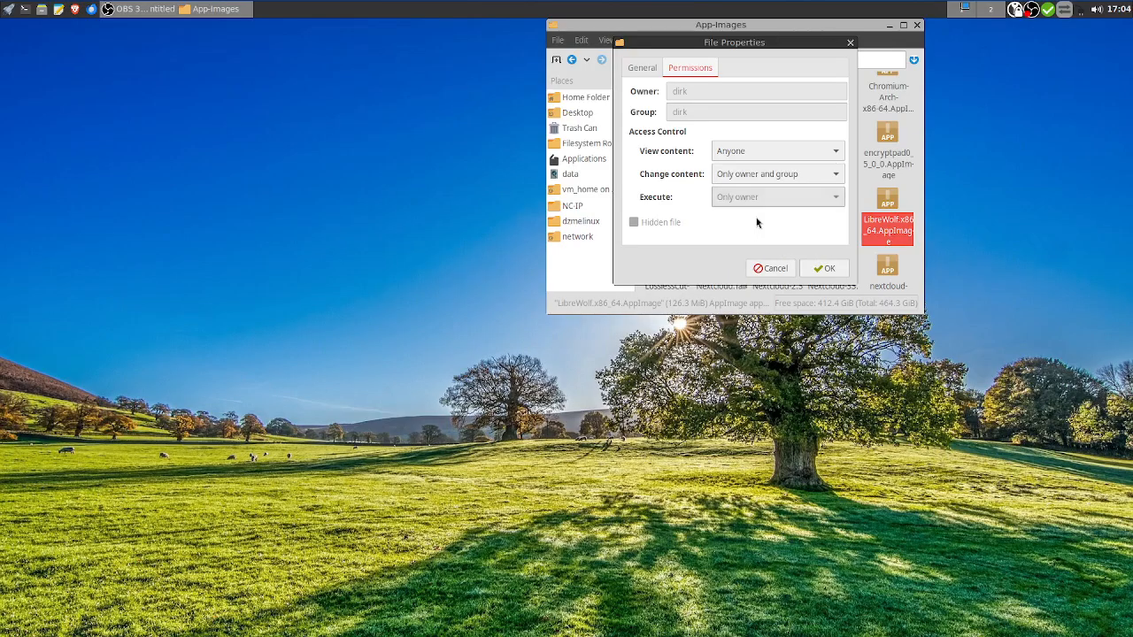
pyautogui.click(837, 269)
# Execute LibreWolf.x86_64.AppImage to test that it starts, and close the browser window
pyautogui.rightClick(884, 211)
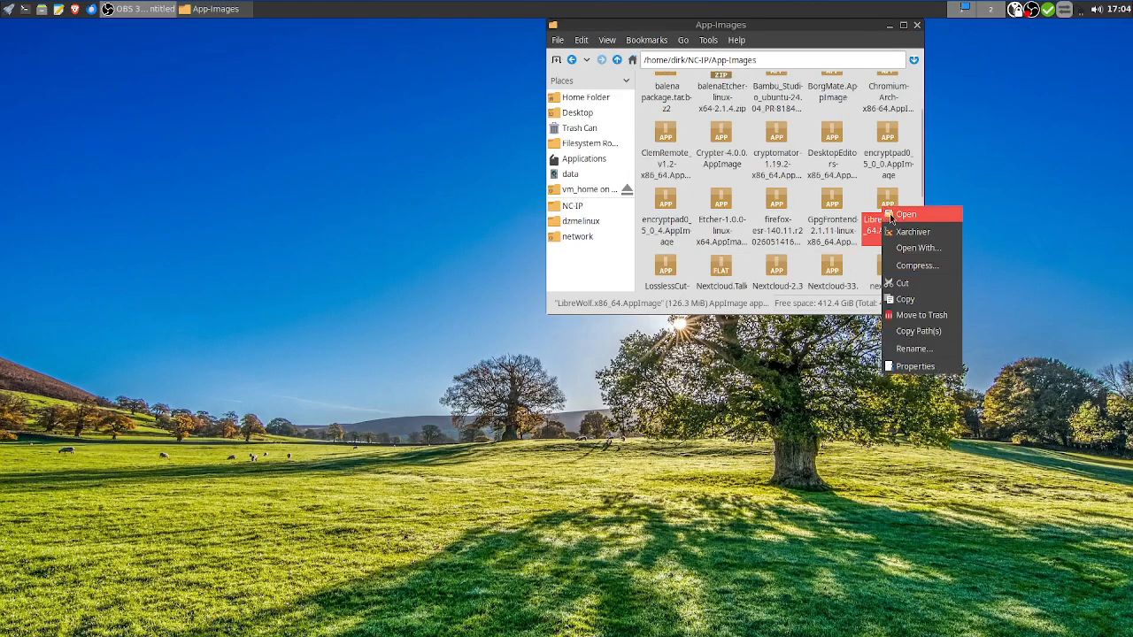
pyautogui.click(892, 209)
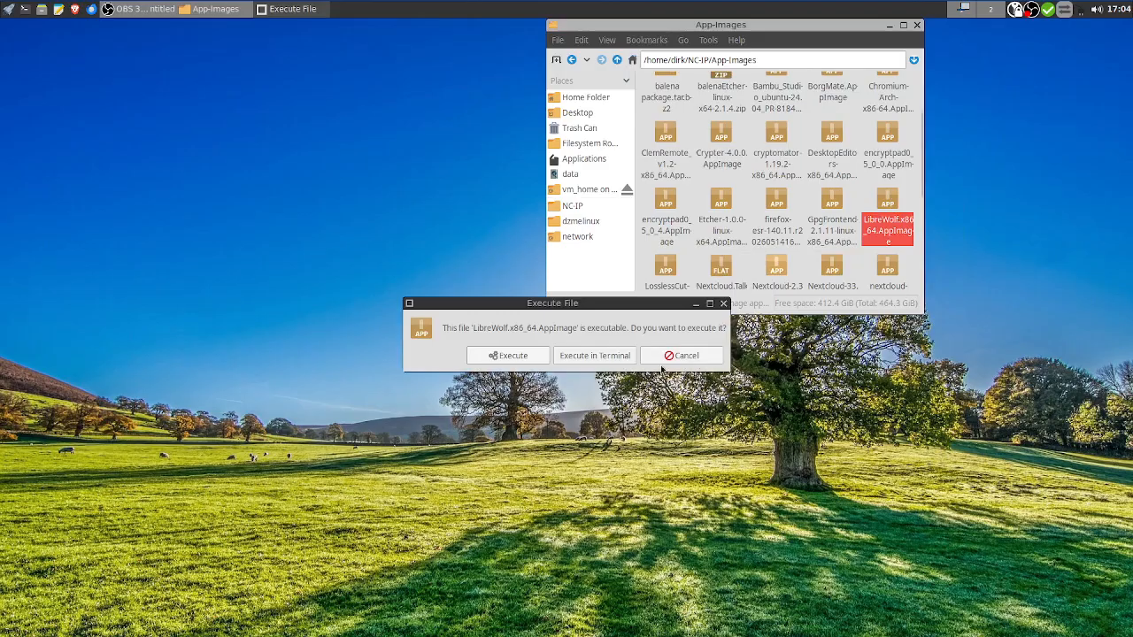
pyautogui.click(520, 357)
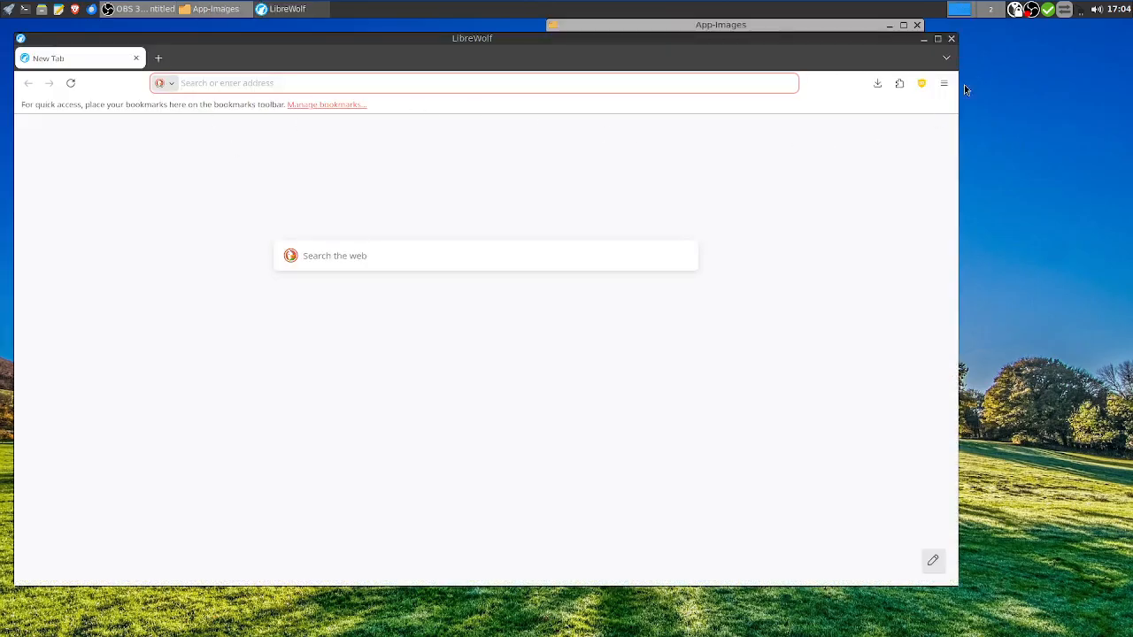
pyautogui.click(952, 39)
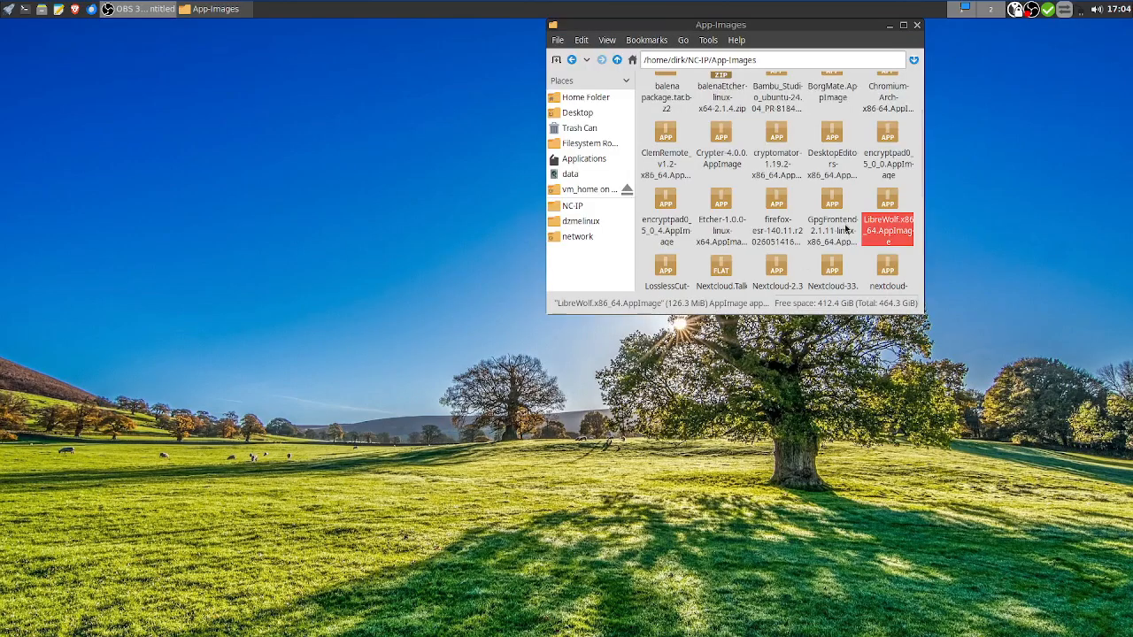
# Try to launch CryptoMator from the desktop, and set the execute permission of cryptomator-1.19.2-x86_64.AppImage to Only owner
pyautogui.rightClick(334, 202)
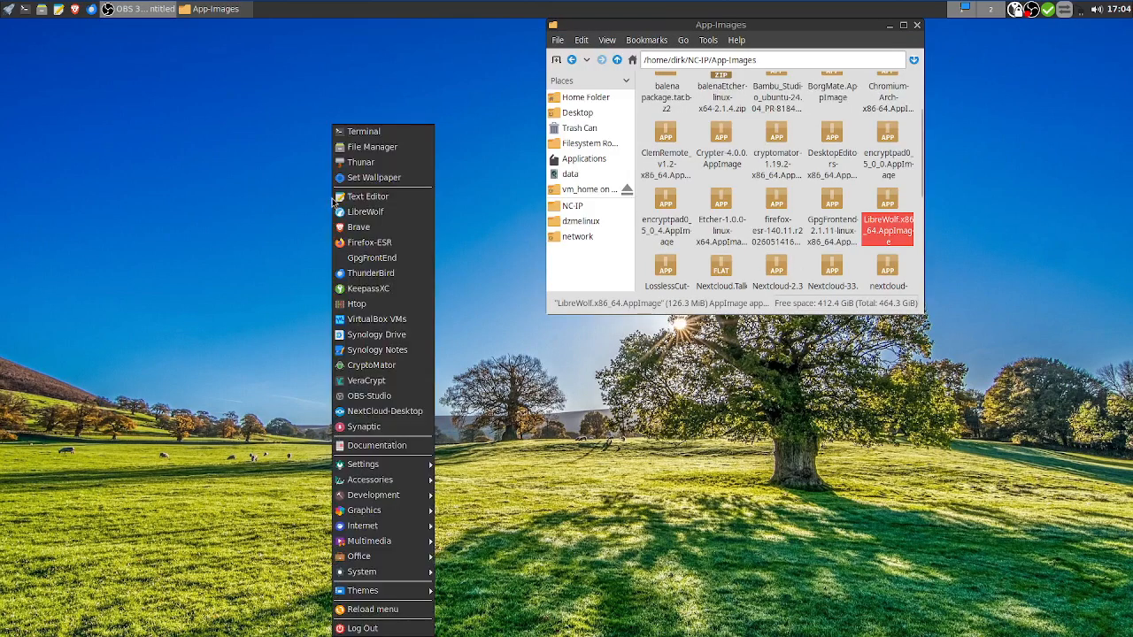
pyautogui.click(399, 370)
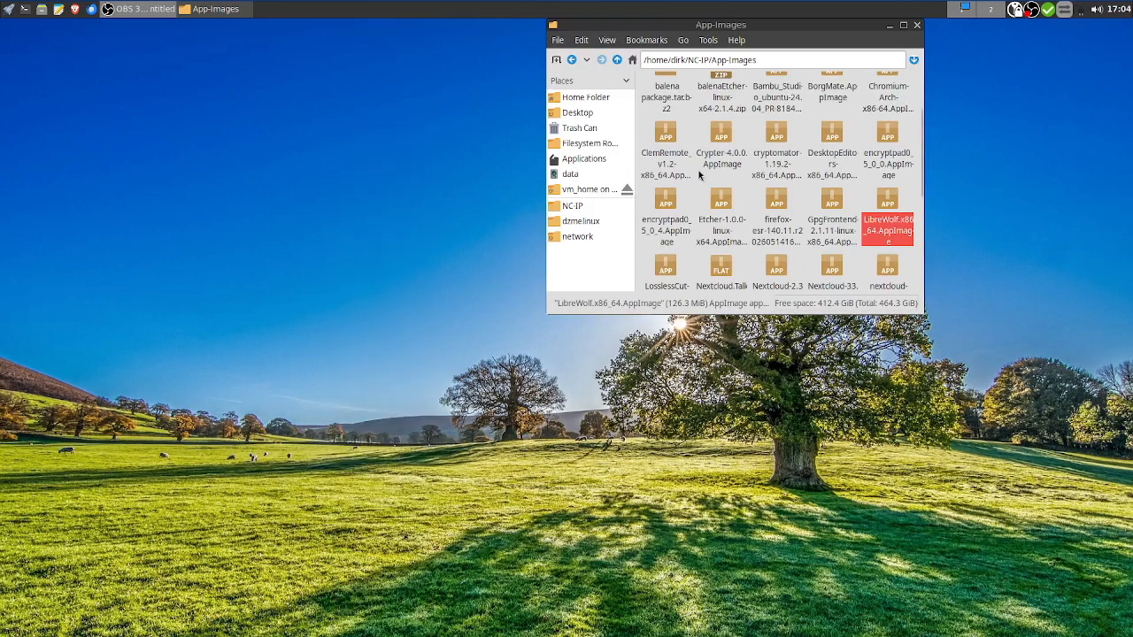
pyautogui.rightClick(774, 141)
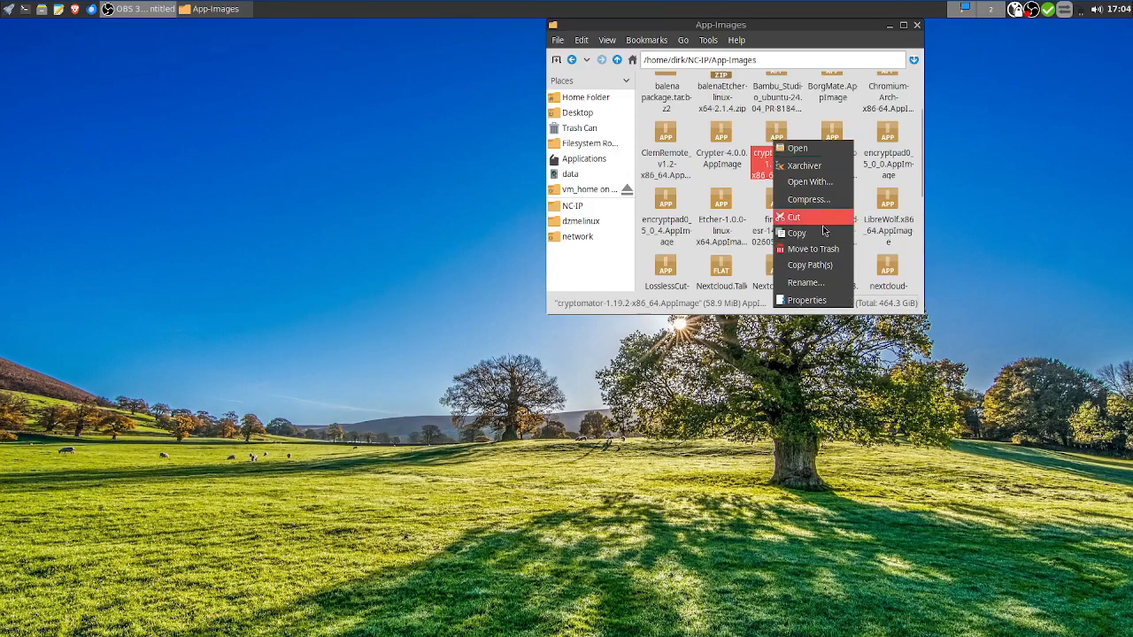
pyautogui.click(806, 300)
pyautogui.click(694, 67)
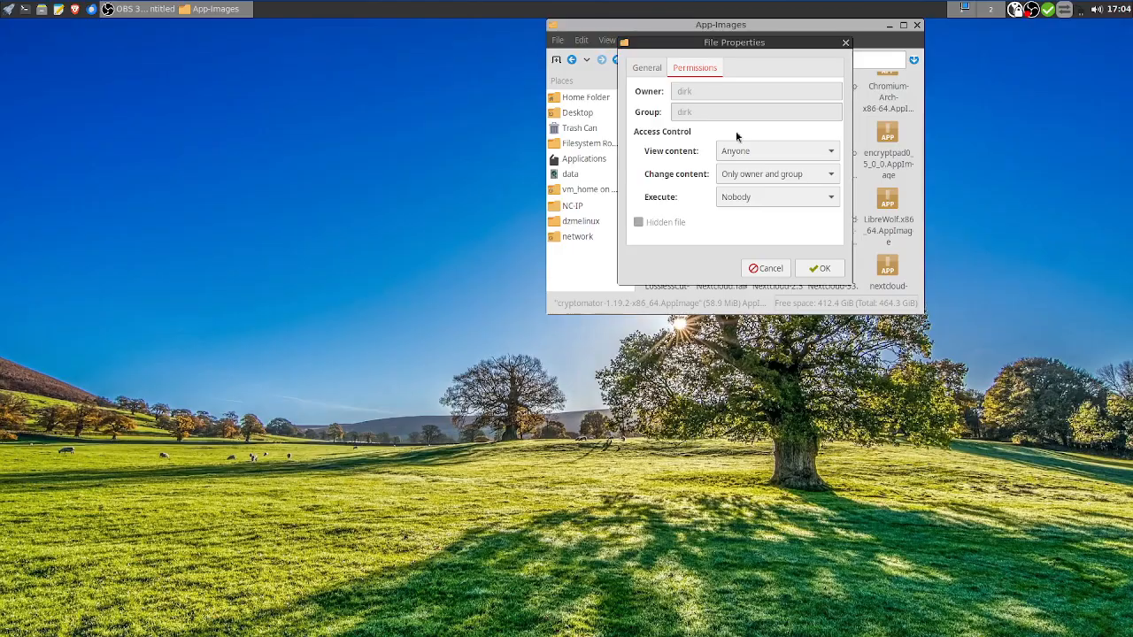
pyautogui.click(764, 196)
pyautogui.click(766, 214)
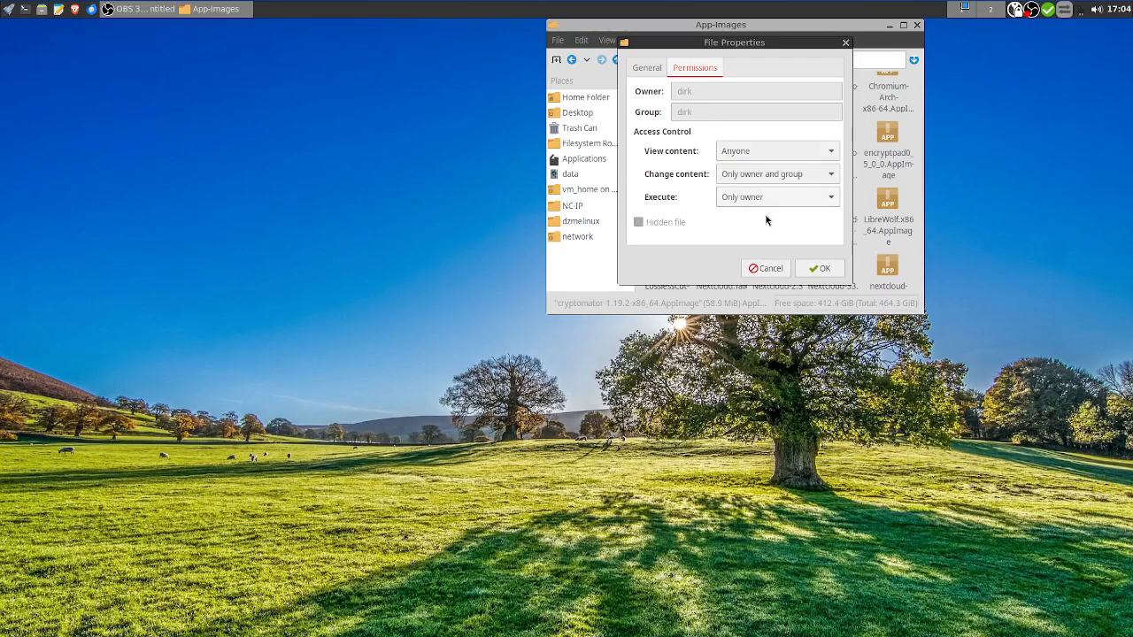
pyautogui.click(811, 270)
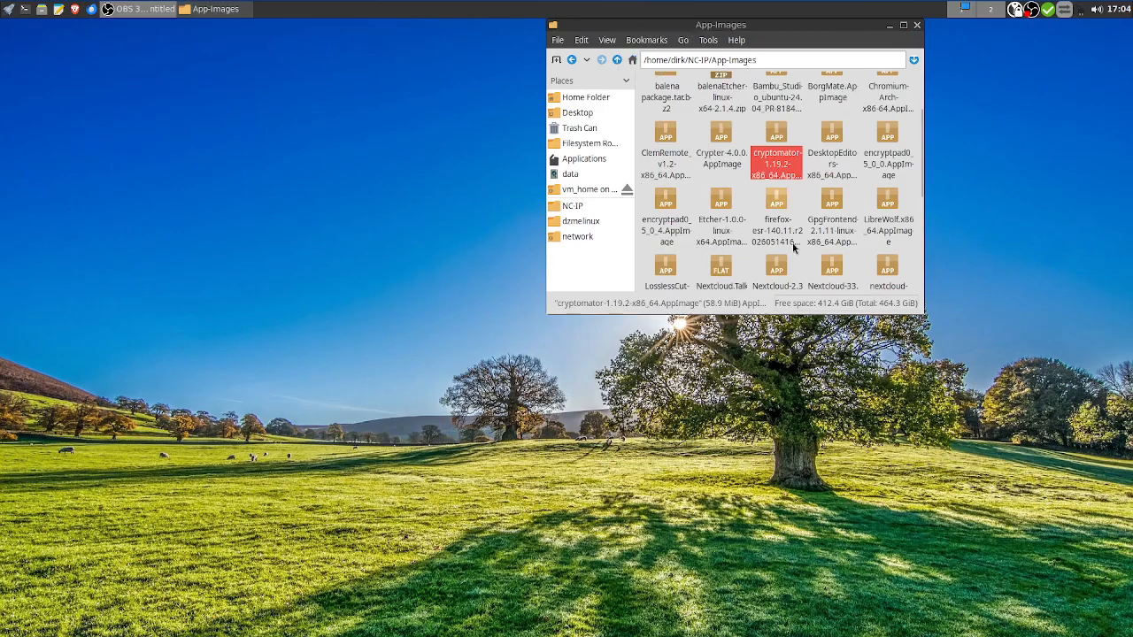
pyautogui.rightClick(774, 204)
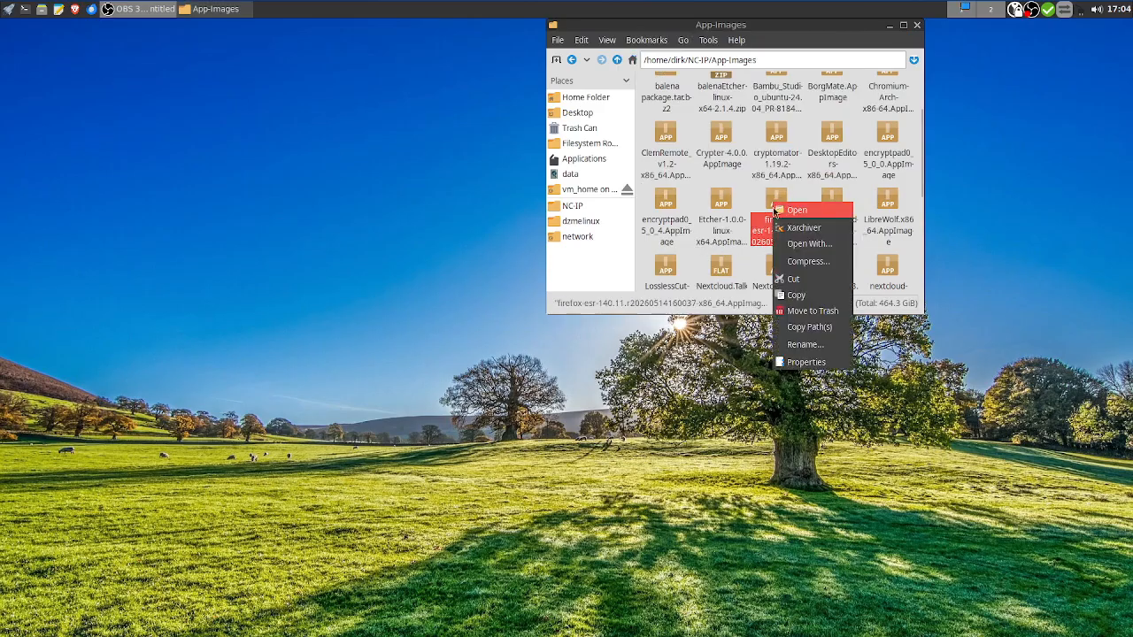
pyautogui.click(805, 361)
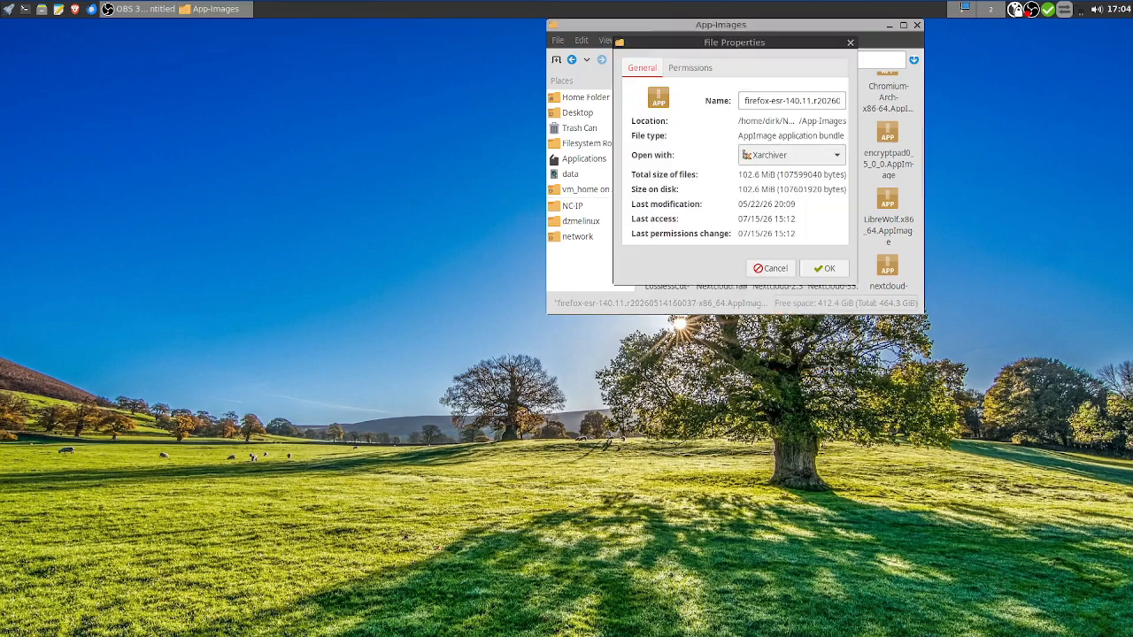
pyautogui.click(692, 71)
pyautogui.click(756, 172)
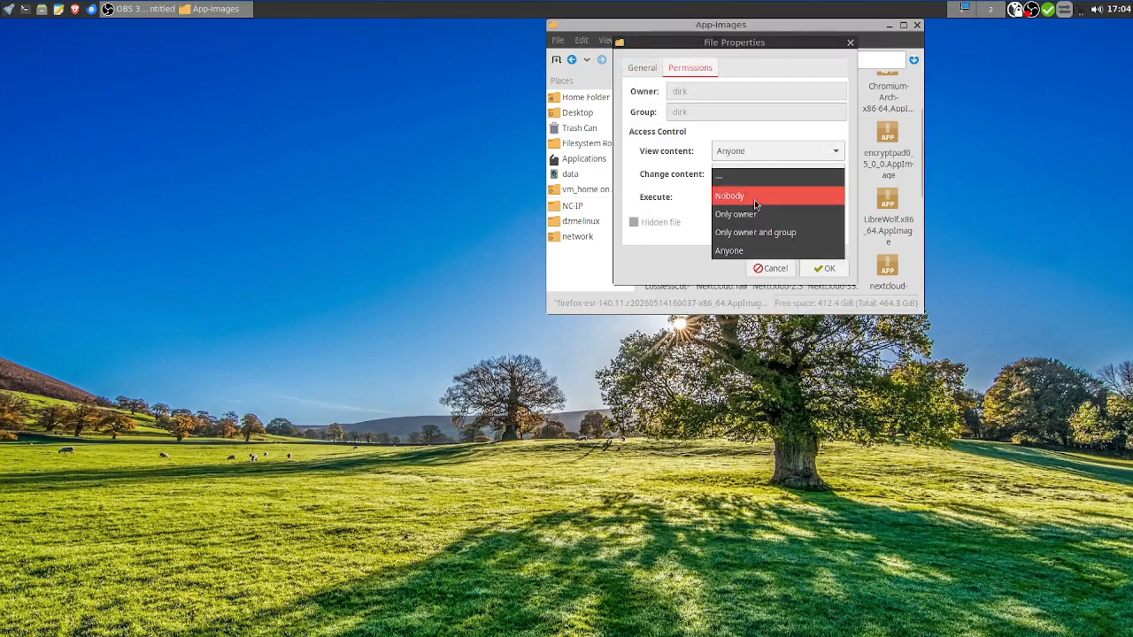
pyautogui.click(751, 212)
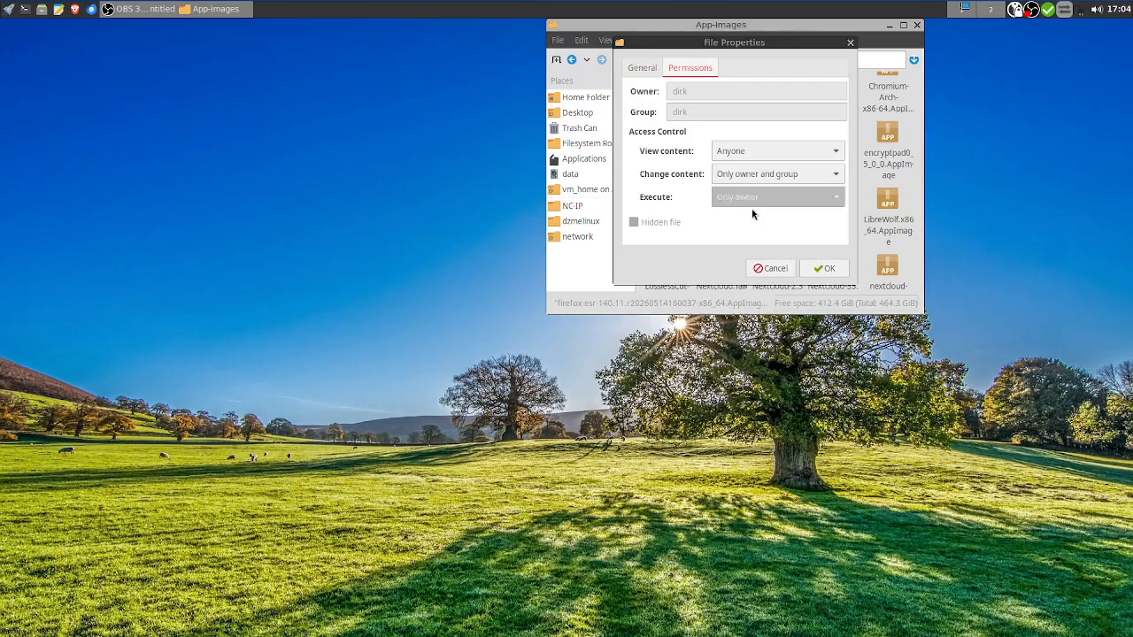
pyautogui.click(823, 268)
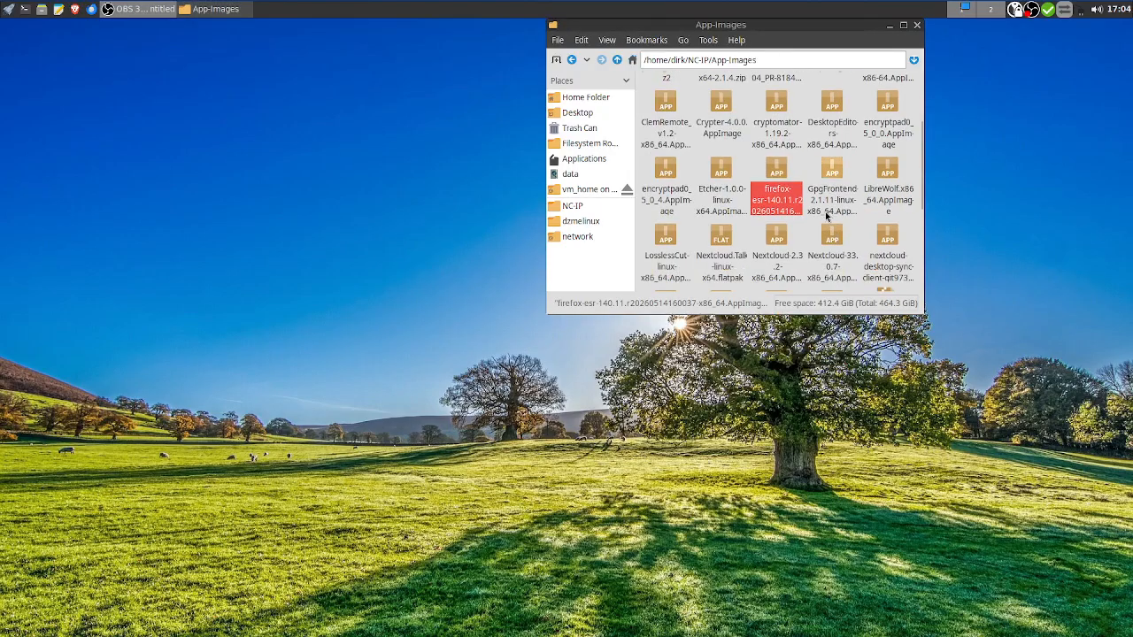
# Set the execute permission of VeraCrypt-1.26.24-x86_64.AppImage to Only owner
pyautogui.scroll(-2, 734, 188)
pyautogui.scroll(-1, 737, 188)
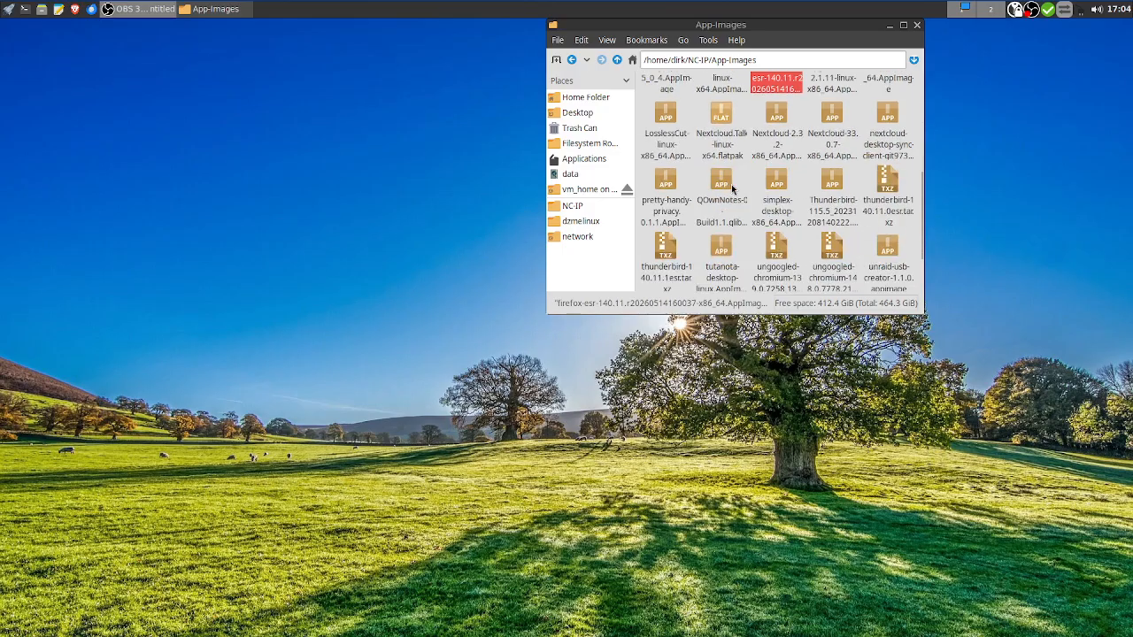
pyautogui.scroll(-1, 734, 188)
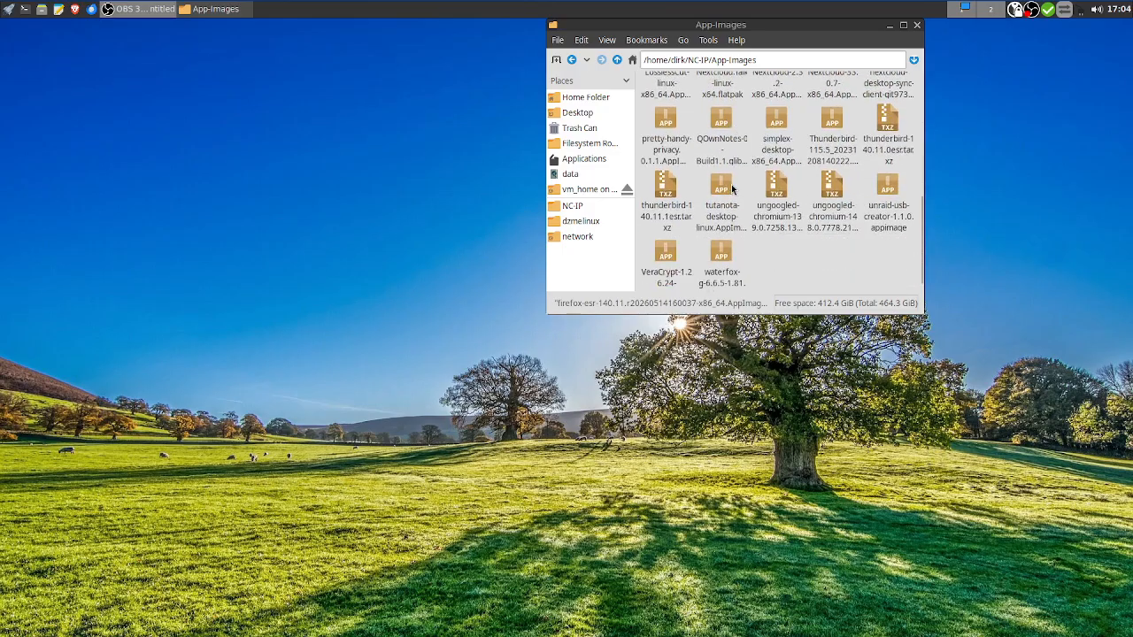
pyautogui.rightClick(670, 251)
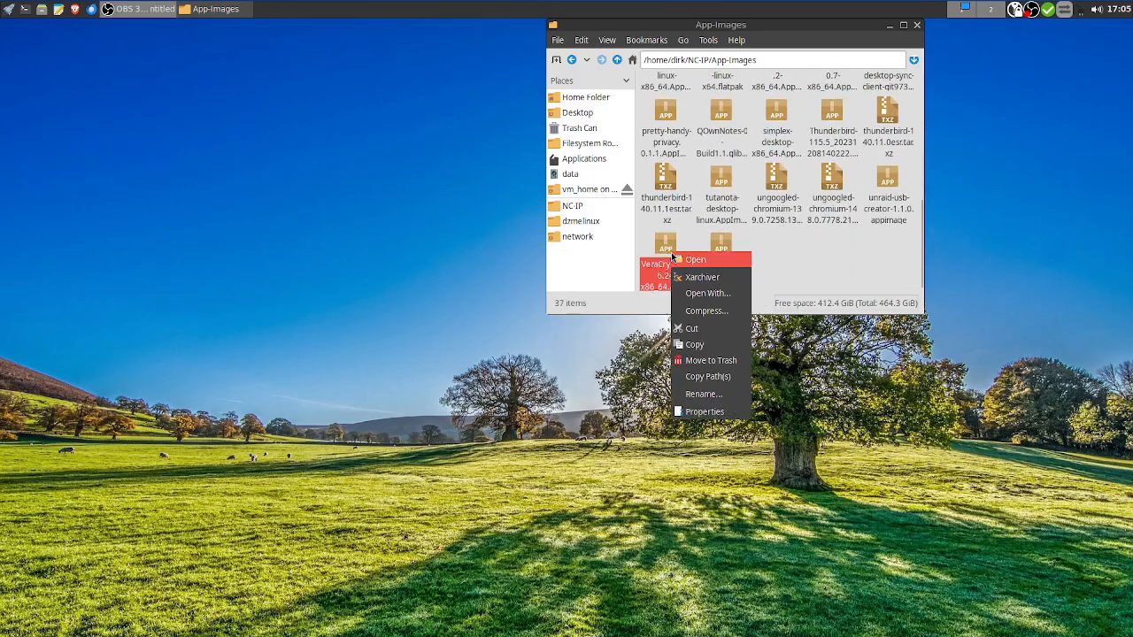
pyautogui.click(731, 410)
pyautogui.click(693, 71)
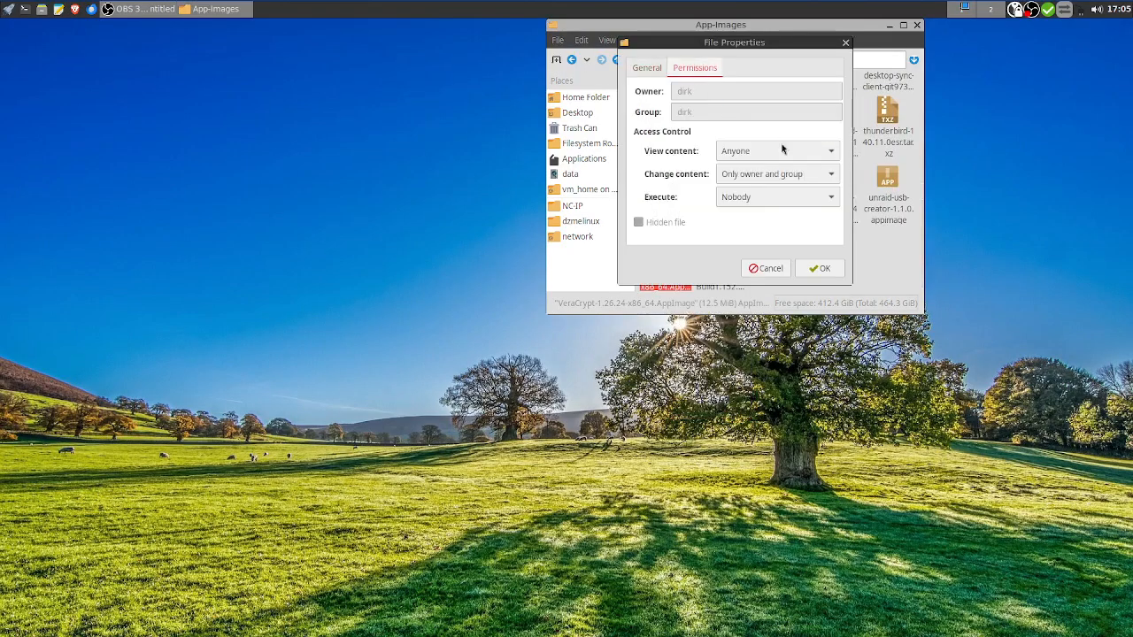
pyautogui.click(774, 197)
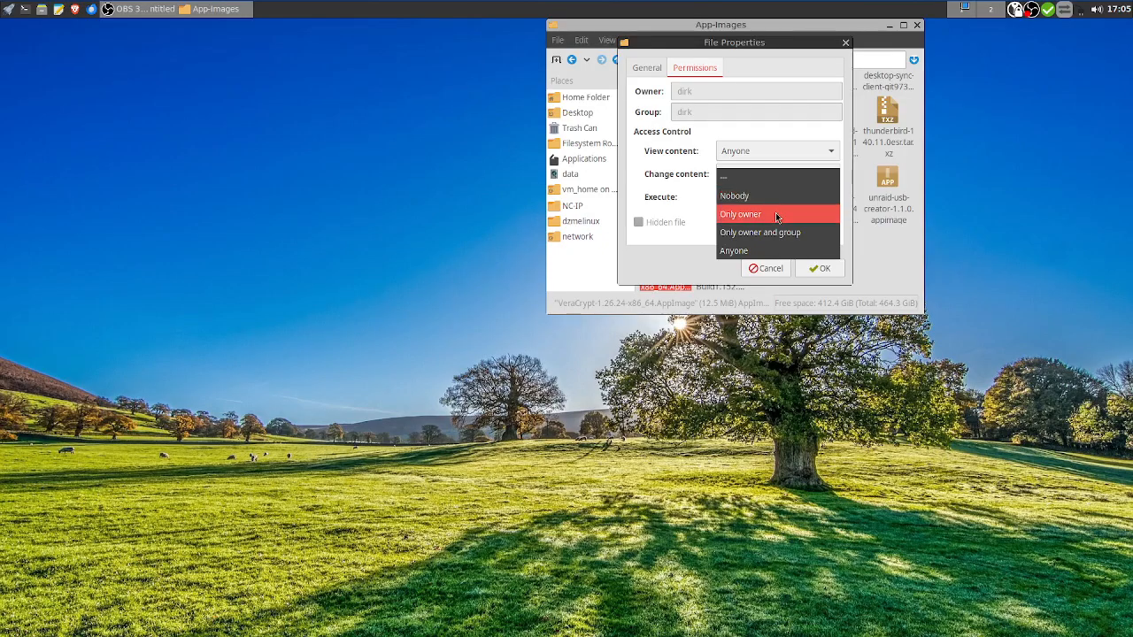
pyautogui.click(775, 214)
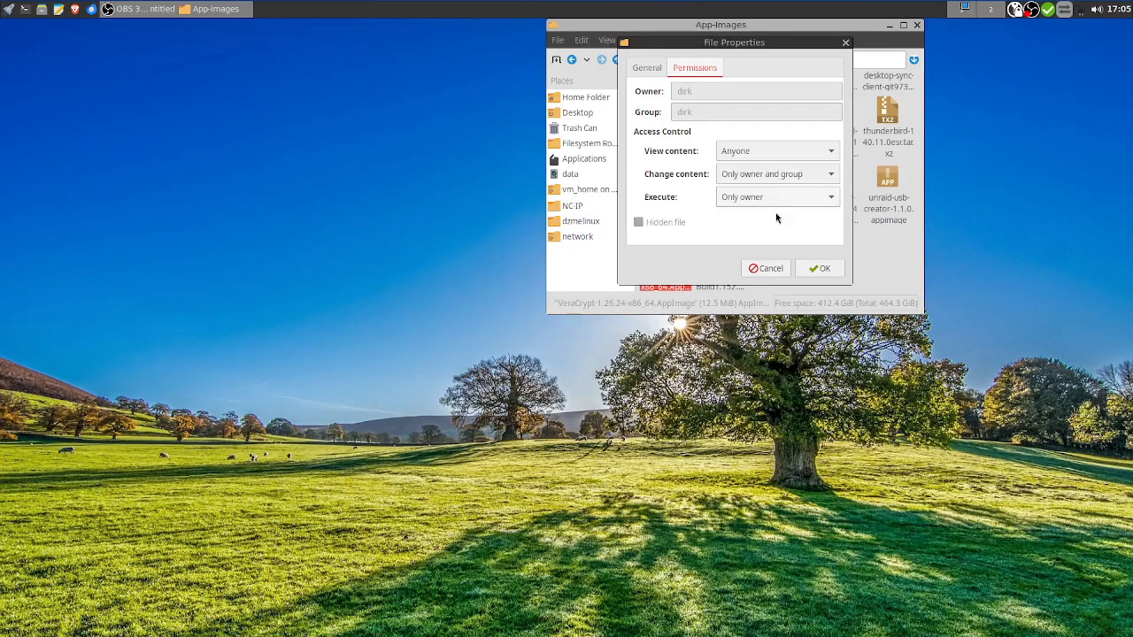
pyautogui.click(815, 267)
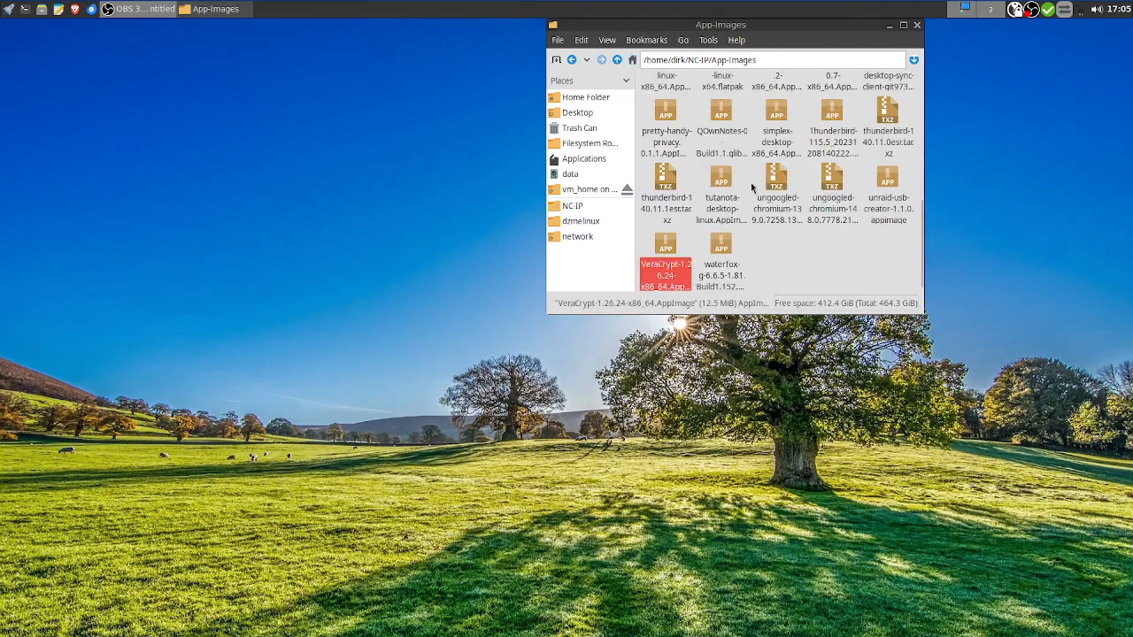
# Recheck the execute permission of cryptomator-1.19.2-x86_64.AppImage and keep it at Only owner
pyautogui.scroll(3, 768, 204)
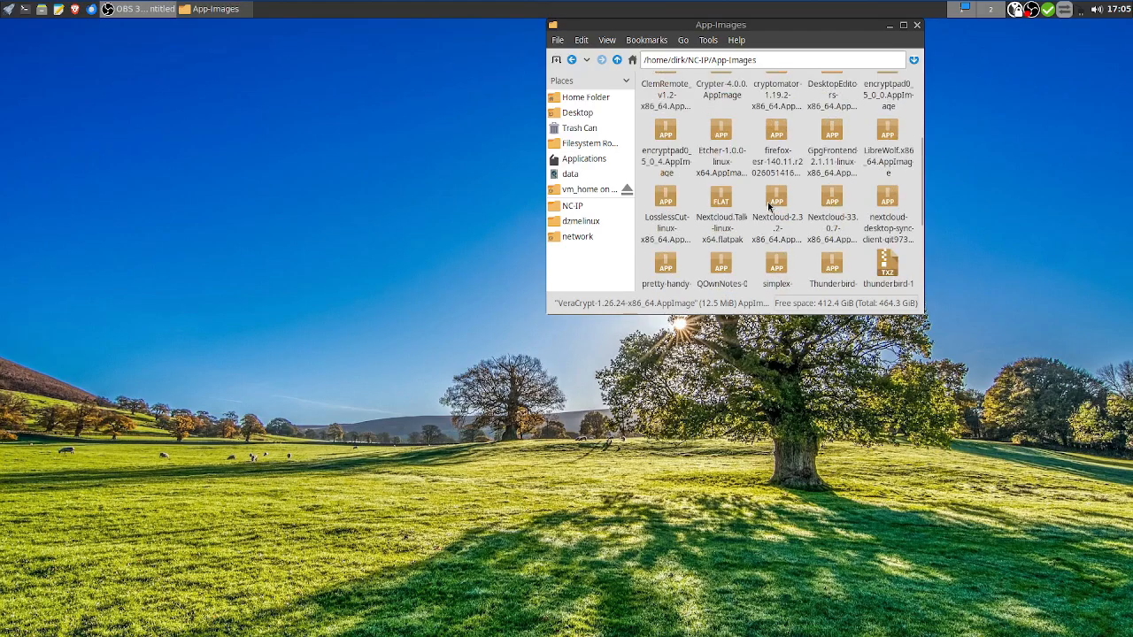
pyautogui.scroll(2, 761, 203)
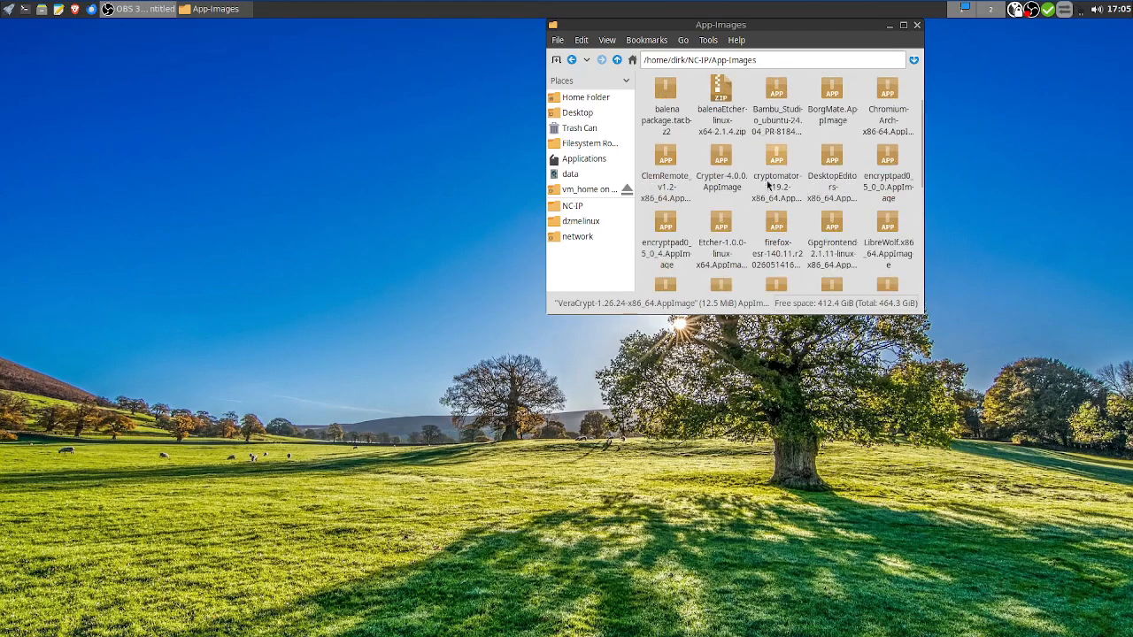
pyautogui.rightClick(771, 171)
pyautogui.click(783, 322)
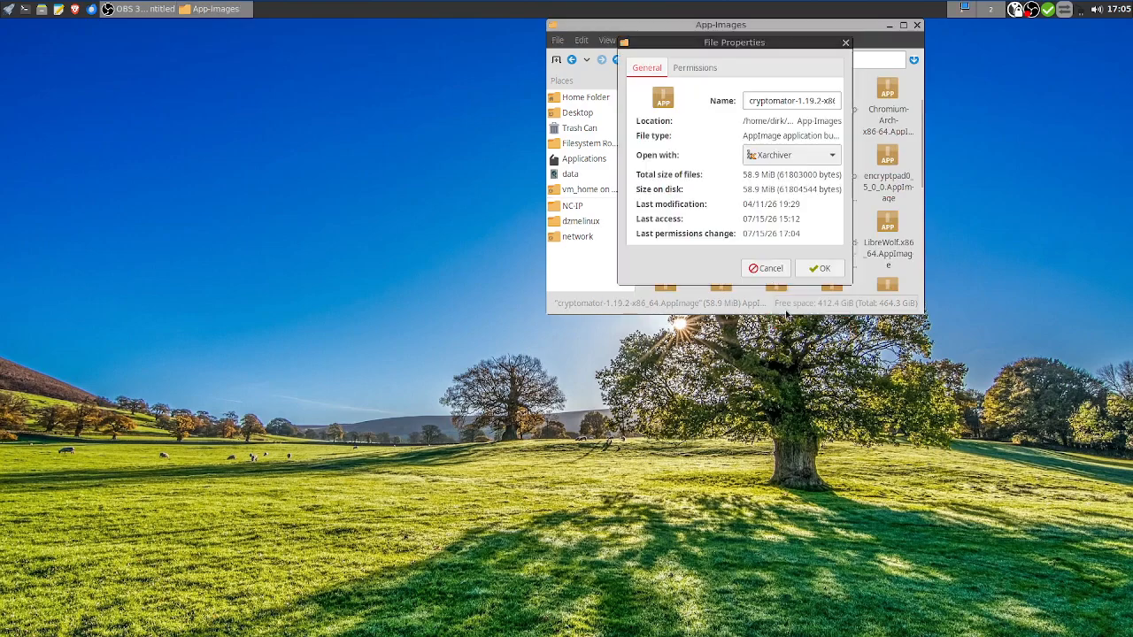
pyautogui.click(695, 67)
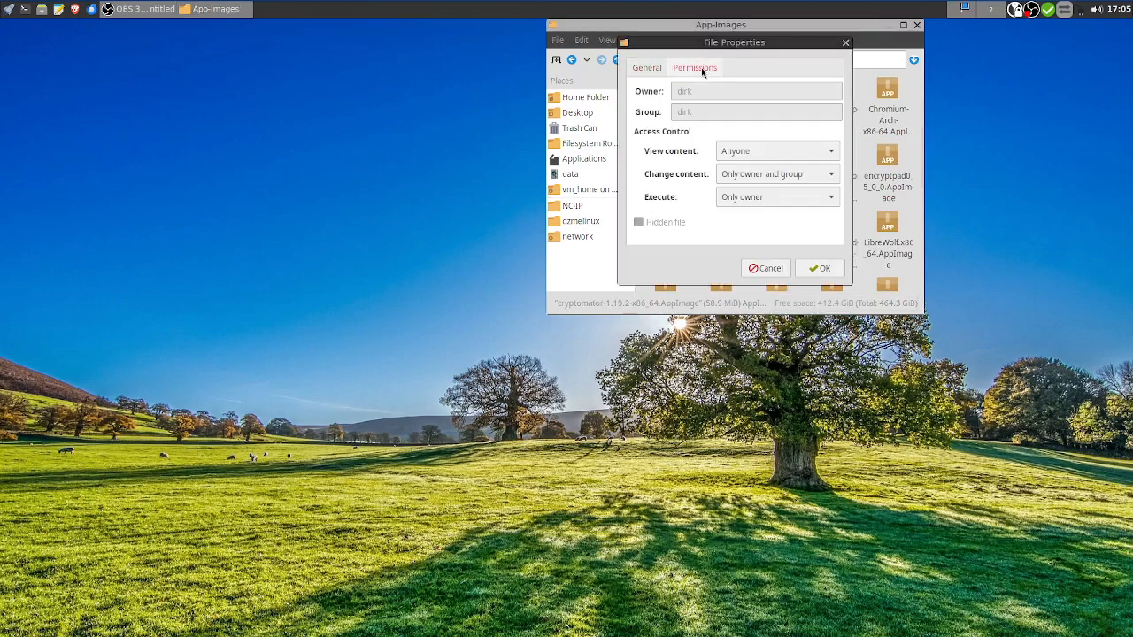
pyautogui.click(799, 196)
pyautogui.click(784, 192)
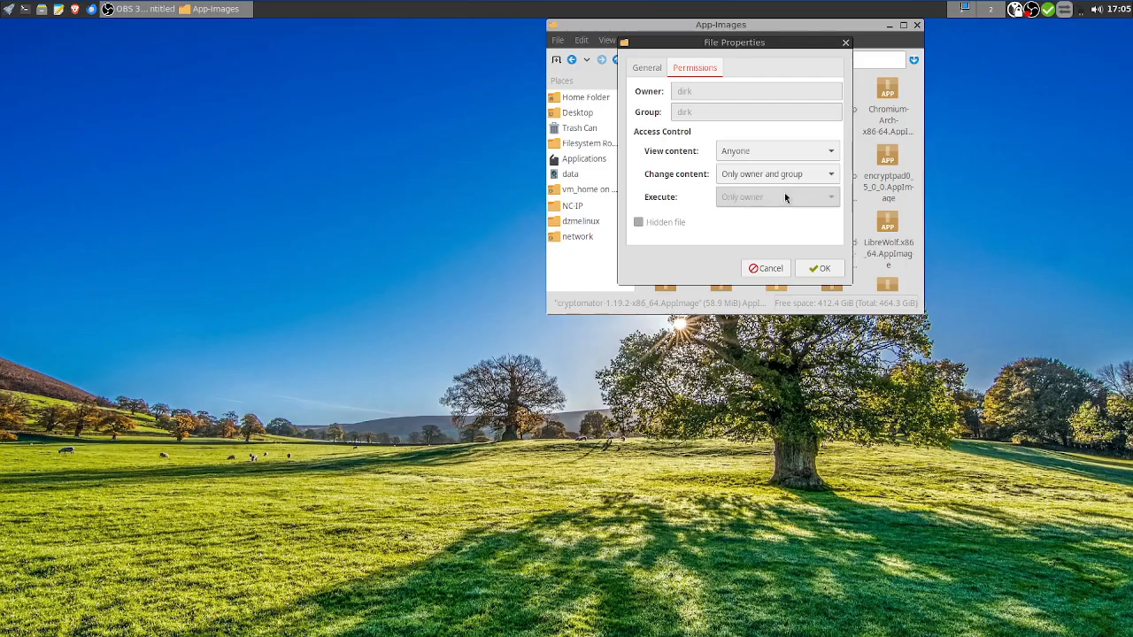
pyautogui.click(819, 268)
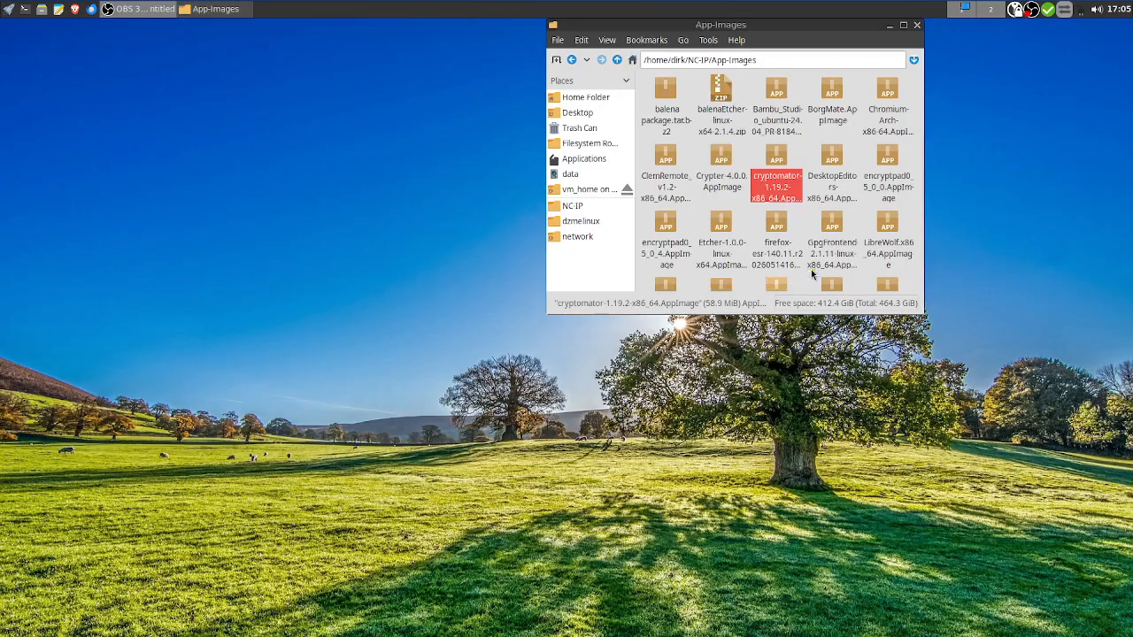
# Try to launch CryptoMator from the desktop, moving the App-Images window aside to the edge of the desktop between attempts
pyautogui.rightClick(382, 147)
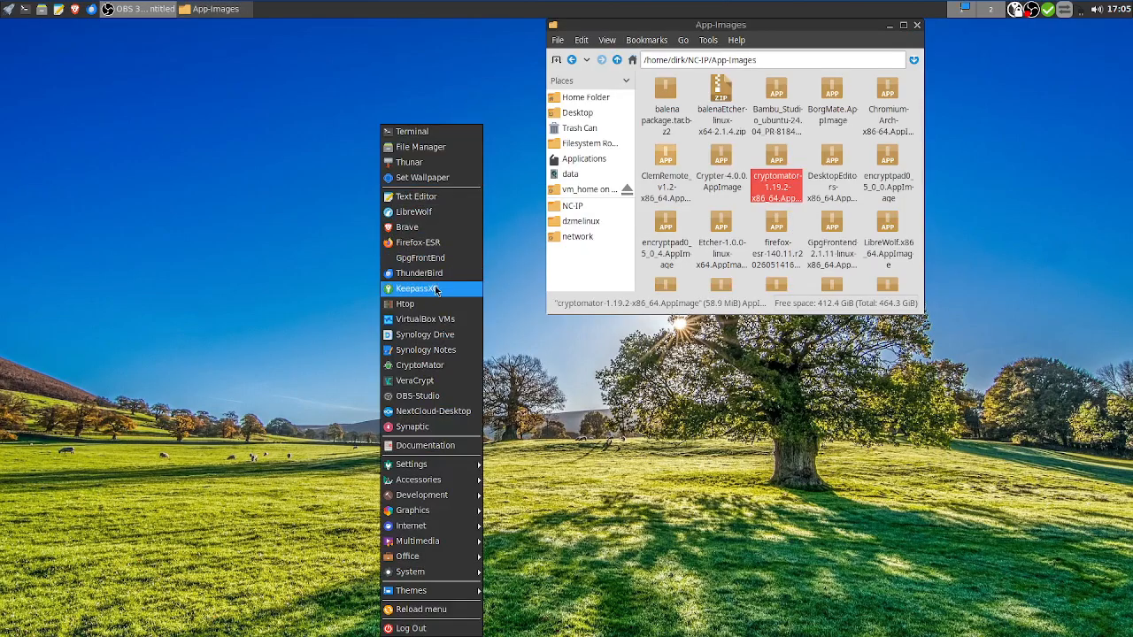
pyautogui.click(419, 365)
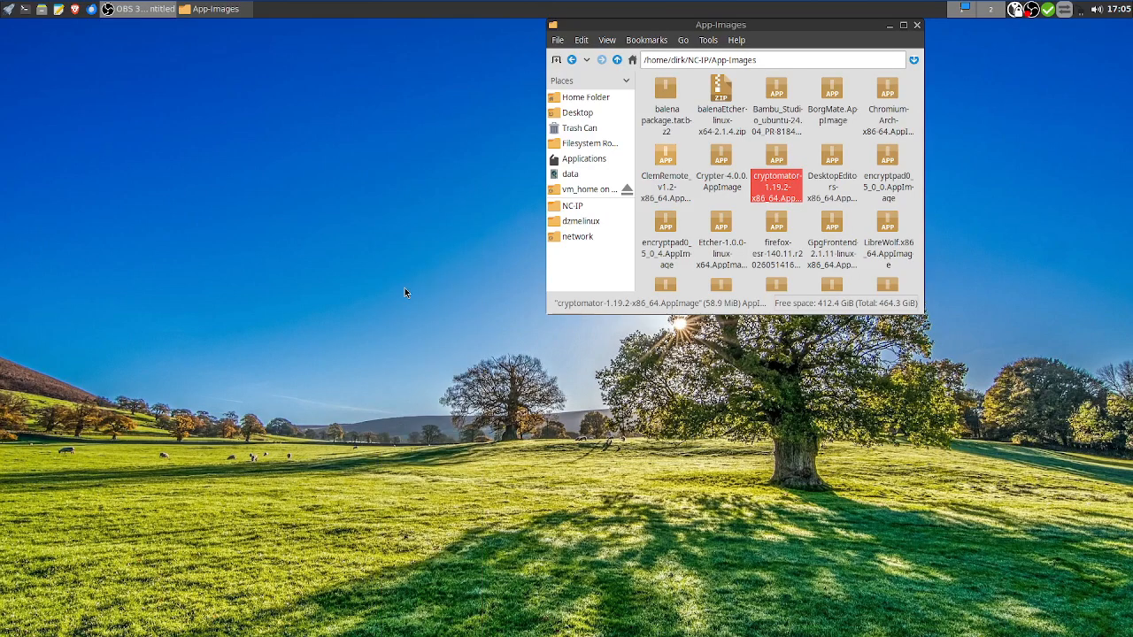
pyautogui.moveTo(773, 27); pyautogui.dragTo(982, 28)
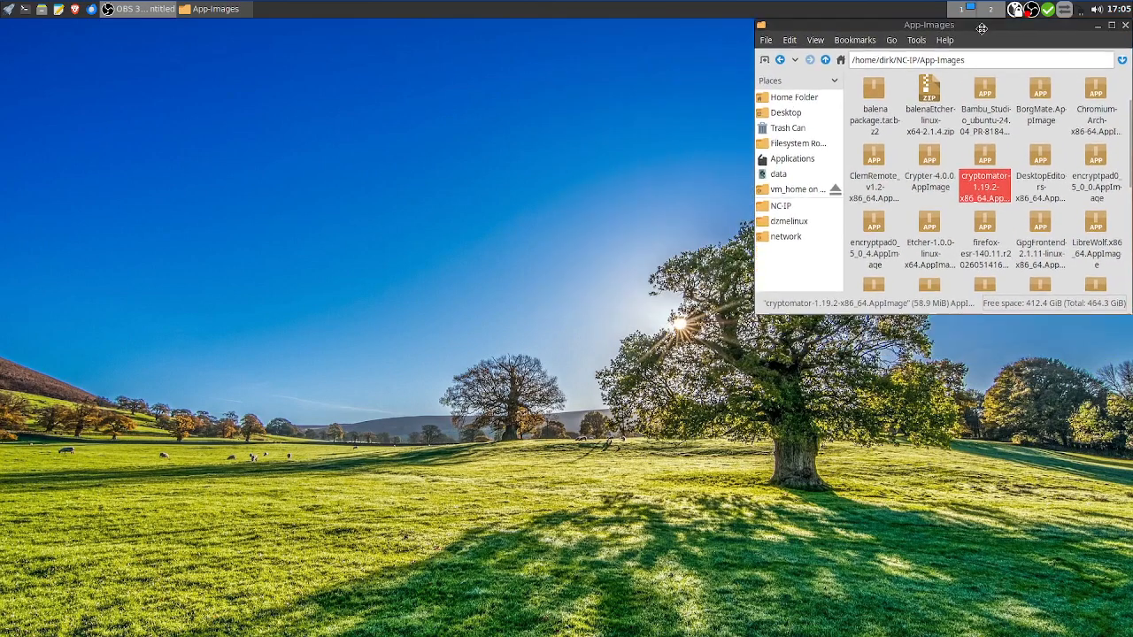
pyautogui.rightClick(646, 147)
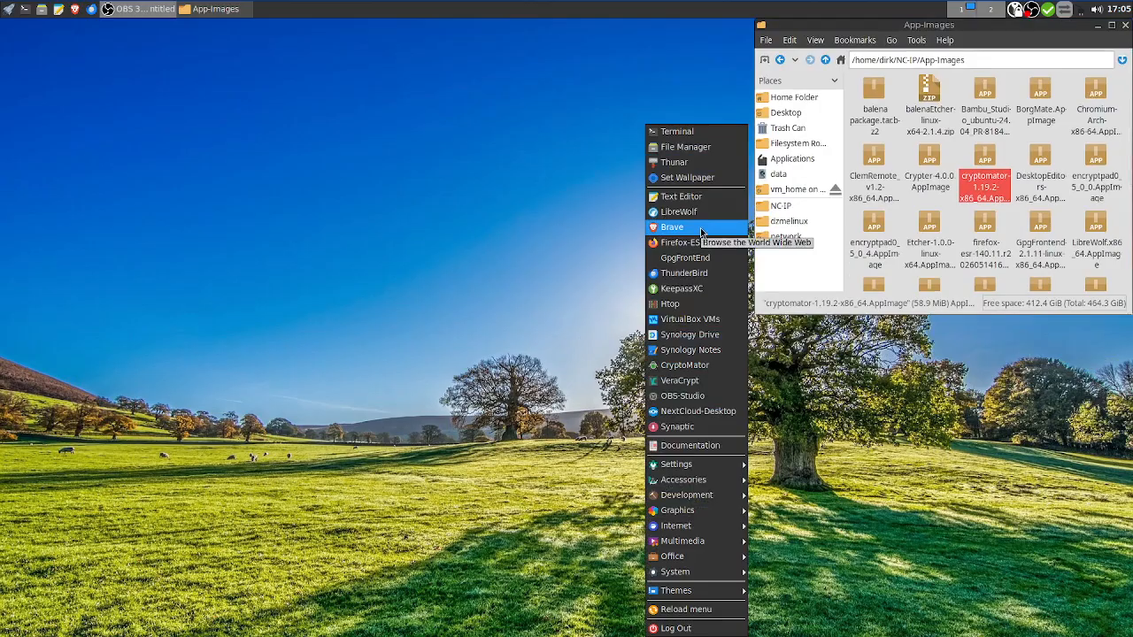
pyautogui.click(706, 373)
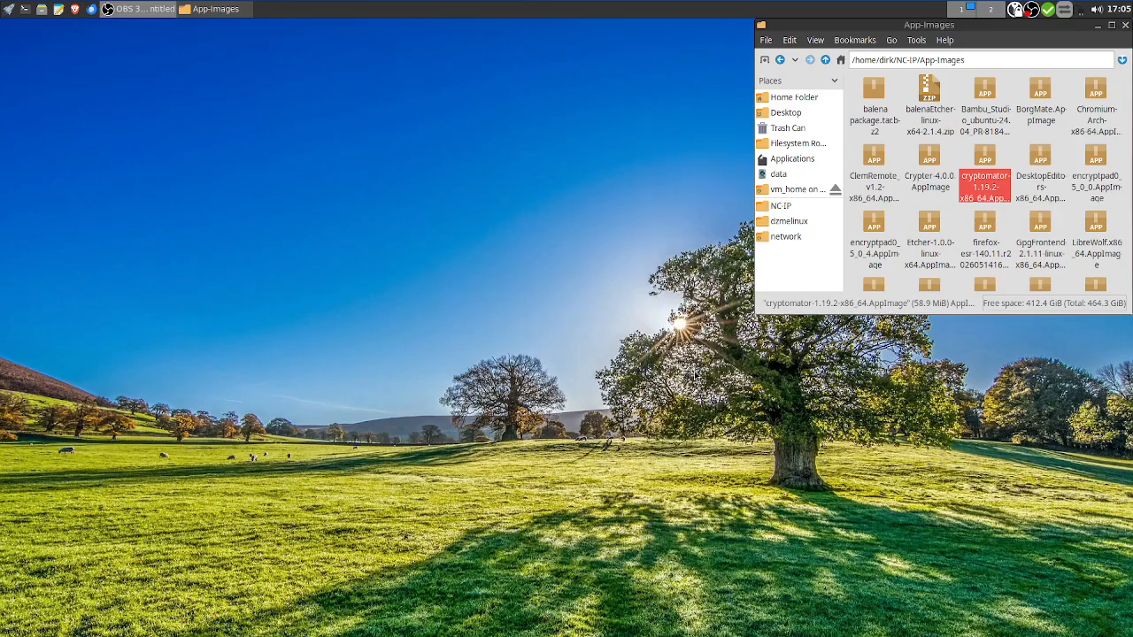
# Execute cryptomator-1.19.2-x86_64.AppImage directly from the App-Images folder, decline the update check for now, and move the Cryptomator window aside
pyautogui.rightClick(983, 175)
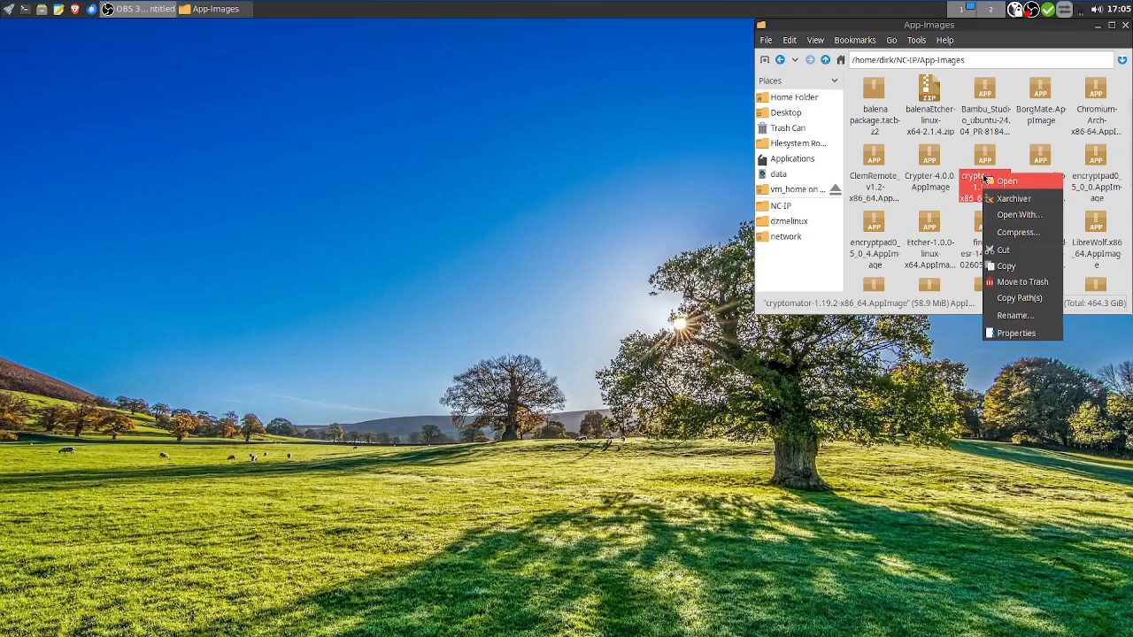
pyautogui.click(1006, 181)
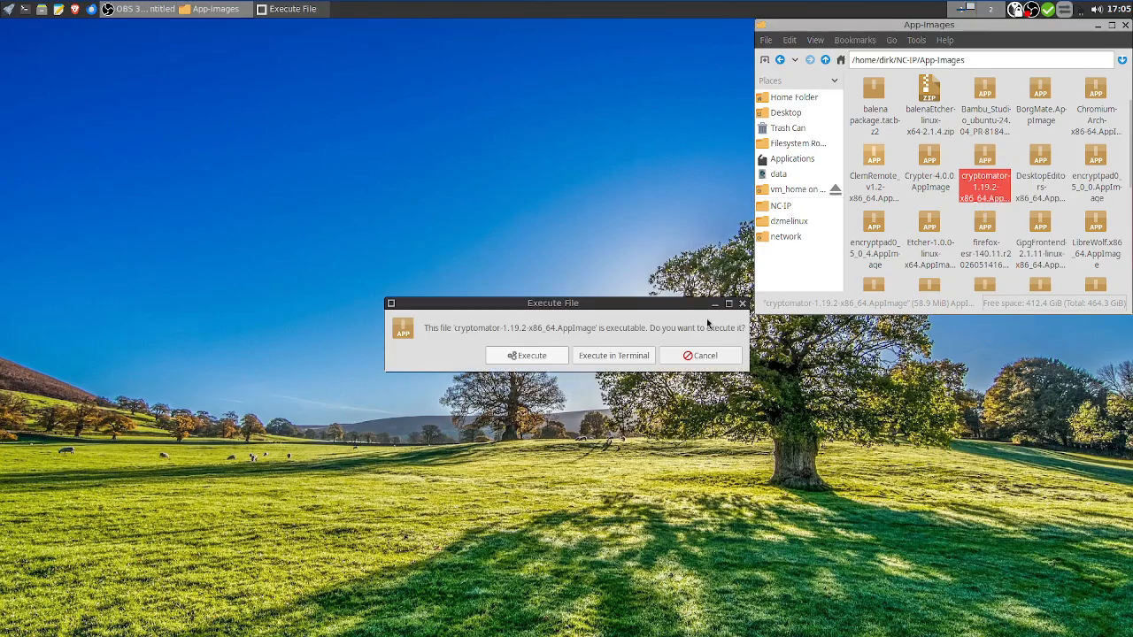
pyautogui.click(498, 355)
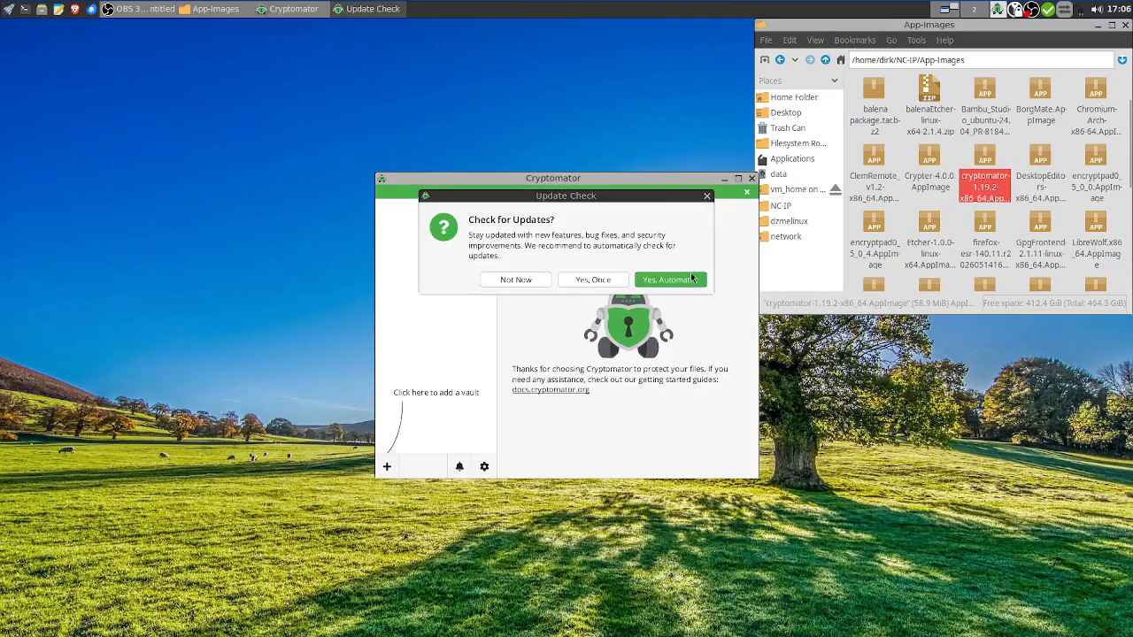
pyautogui.click(515, 279)
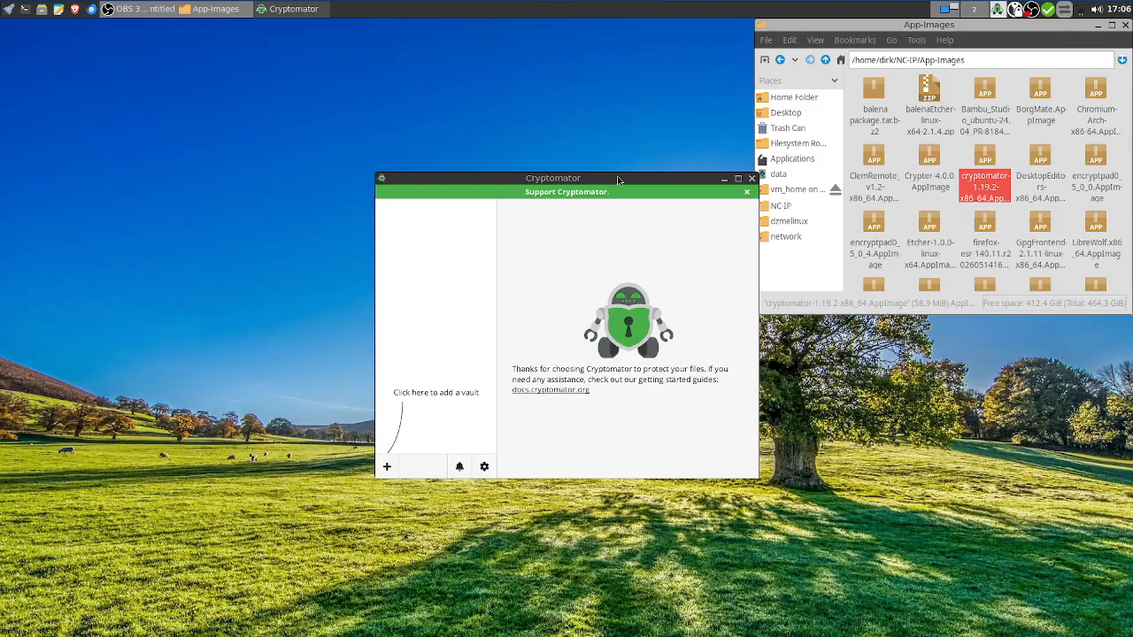
pyautogui.moveTo(617, 180); pyautogui.dragTo(381, 66)
pyautogui.rightClick(663, 203)
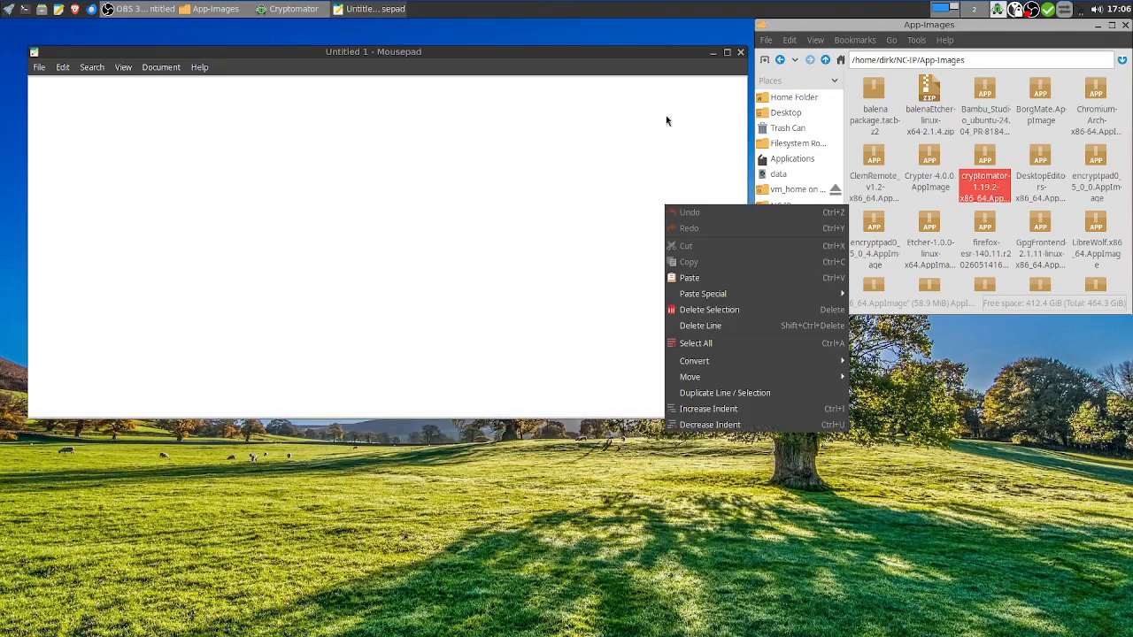
pyautogui.click(742, 56)
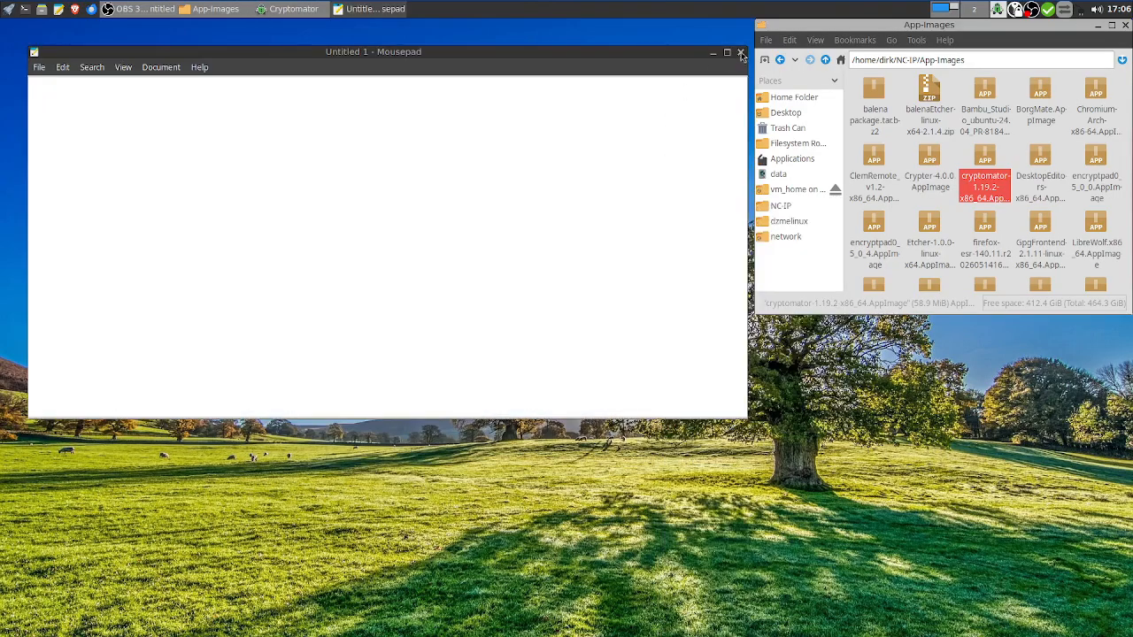
pyautogui.click(741, 54)
# Try to launch VeraCrypt from the desktop, and move the Cryptomator window into the corner of the desktop
pyautogui.rightClick(697, 45)
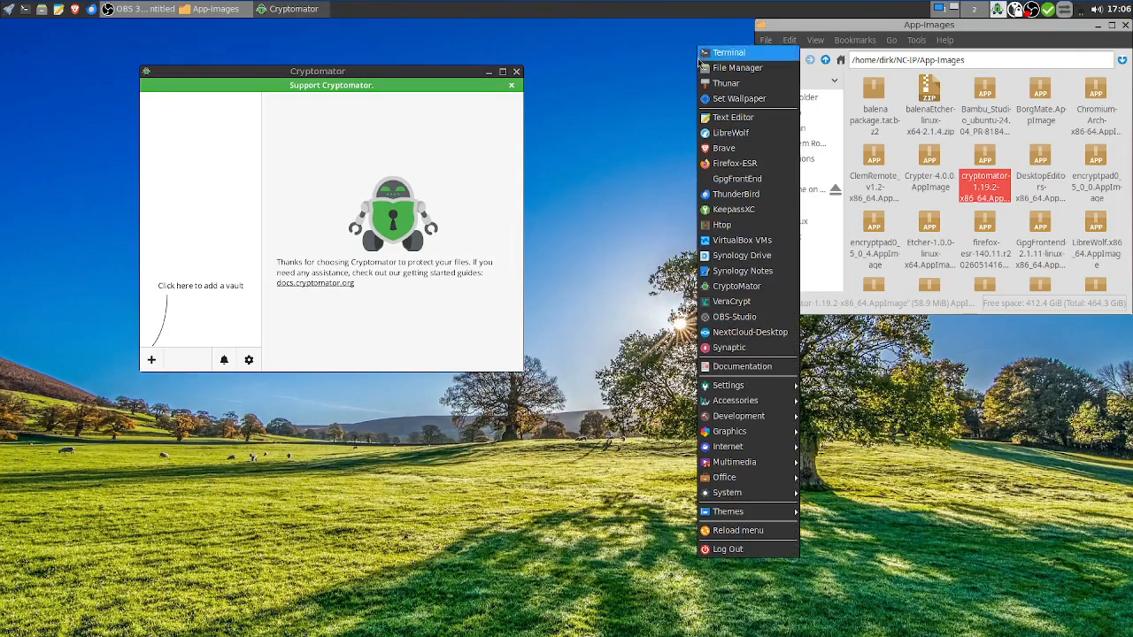
pyautogui.click(748, 303)
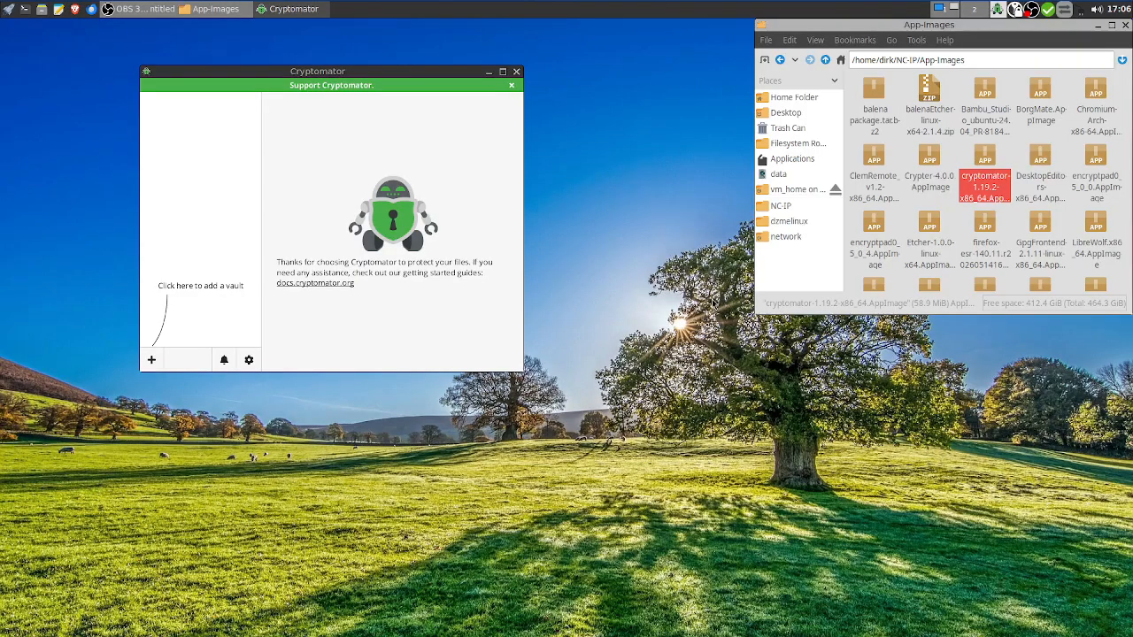
pyautogui.moveTo(449, 80); pyautogui.dragTo(307, 34)
# Execute VeraCrypt-1.26.24-x86_64.AppImage directly from the App-Images folder
pyautogui.scroll(-3, 973, 221)
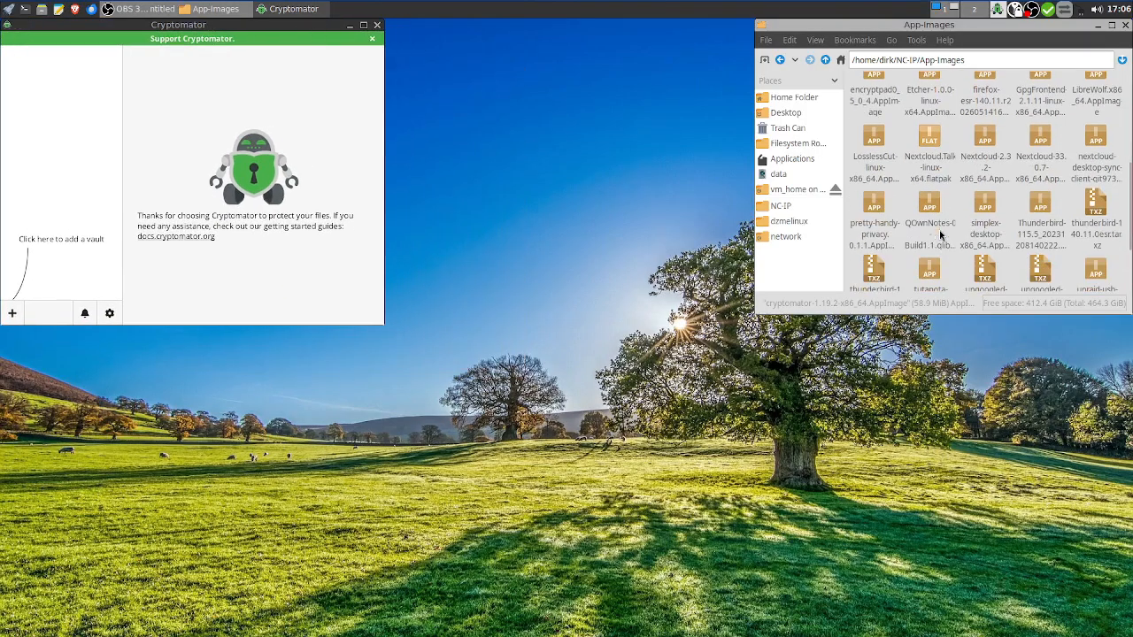
pyautogui.scroll(-2, 985, 230)
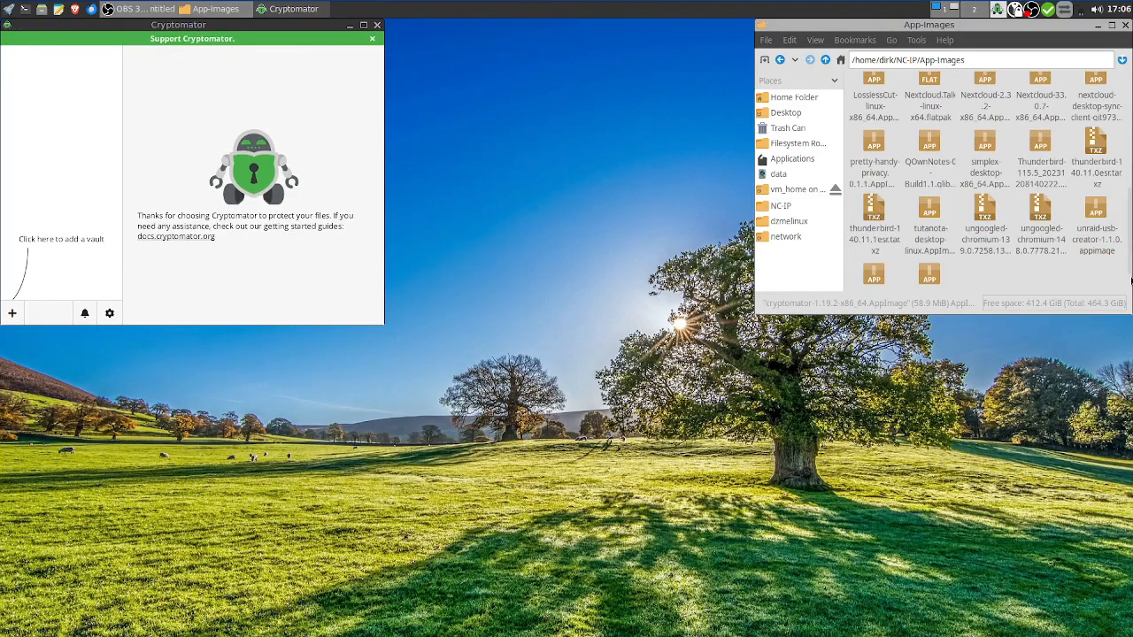
pyautogui.scroll(-1, 987, 261)
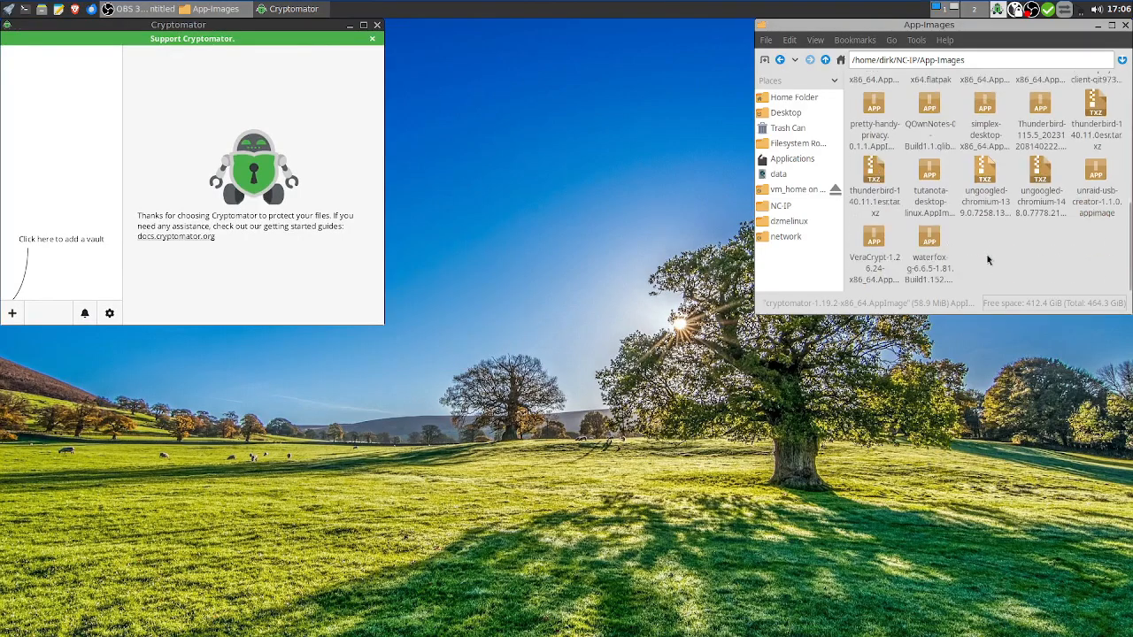
pyautogui.doubleClick(874, 241)
pyautogui.click(522, 359)
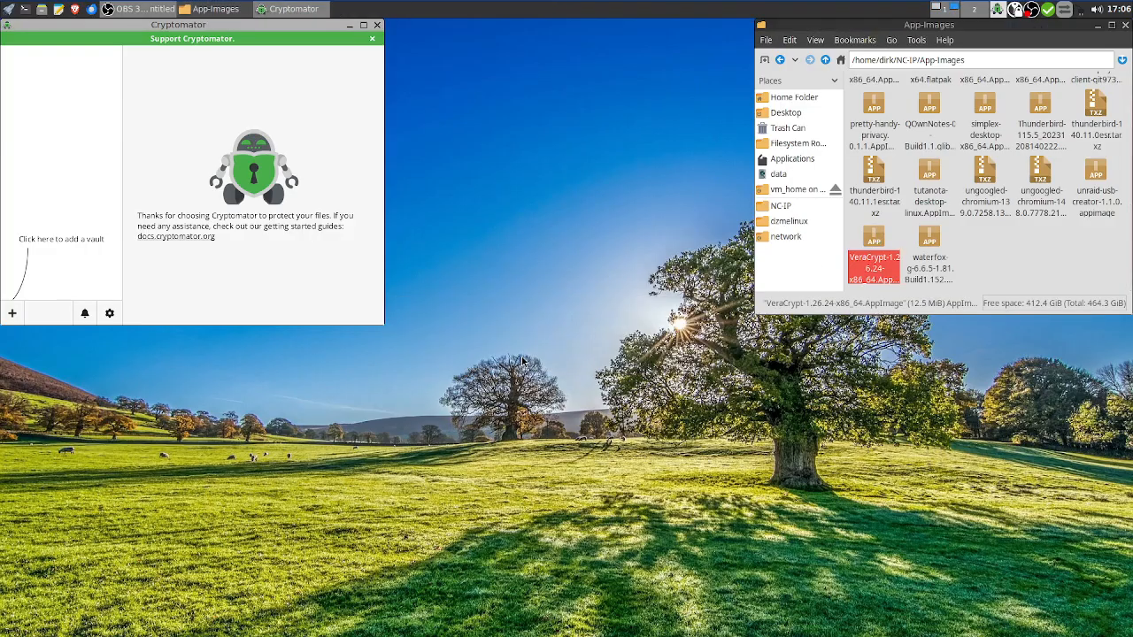
# Try again to launch VeraCrypt from the desktop's application entries
pyautogui.click(734, 147)
pyautogui.rightClick(583, 132)
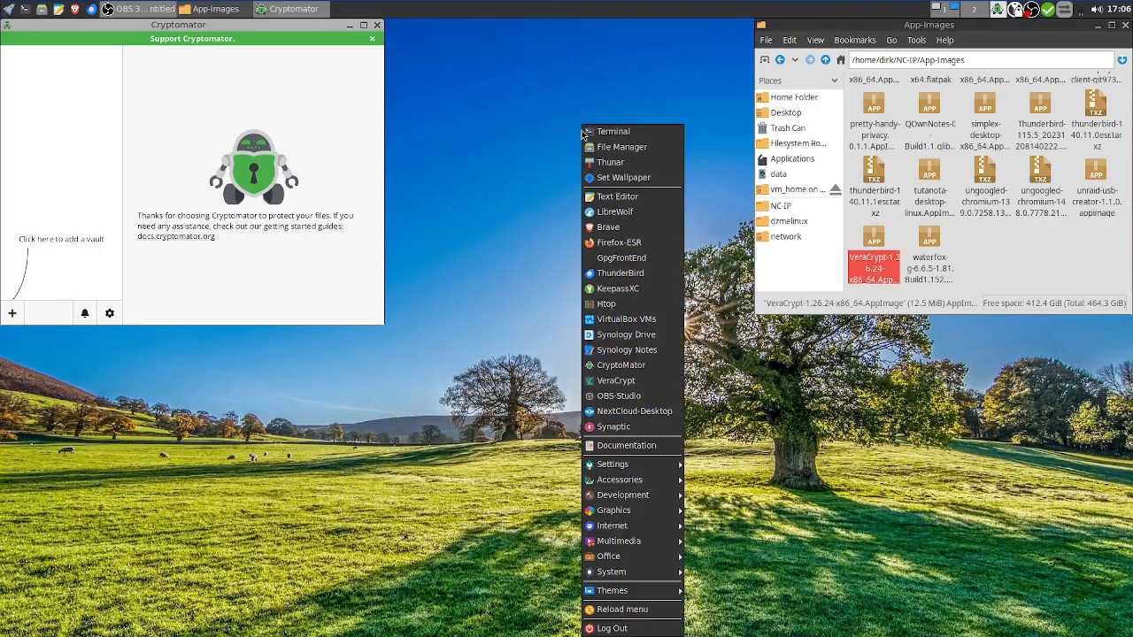
pyautogui.click(624, 383)
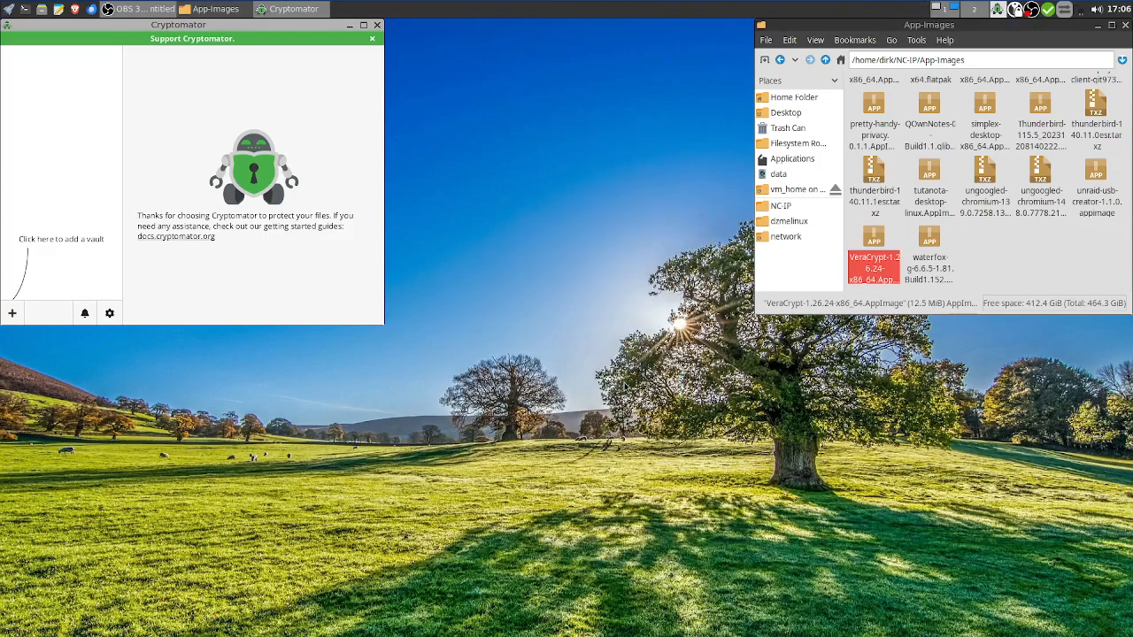
# Execute VeraCrypt-1.26.24-x86_64.AppImage from the App-Images folder, and close the VeraCrypt and Cryptomator windows
pyautogui.doubleClick(873, 240)
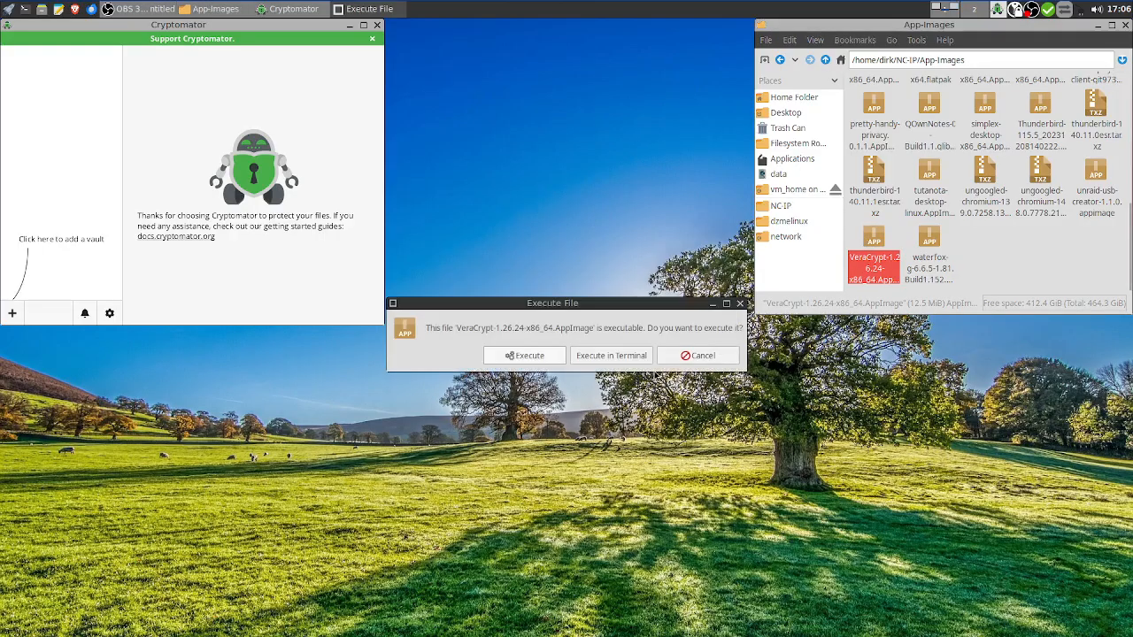
pyautogui.click(517, 358)
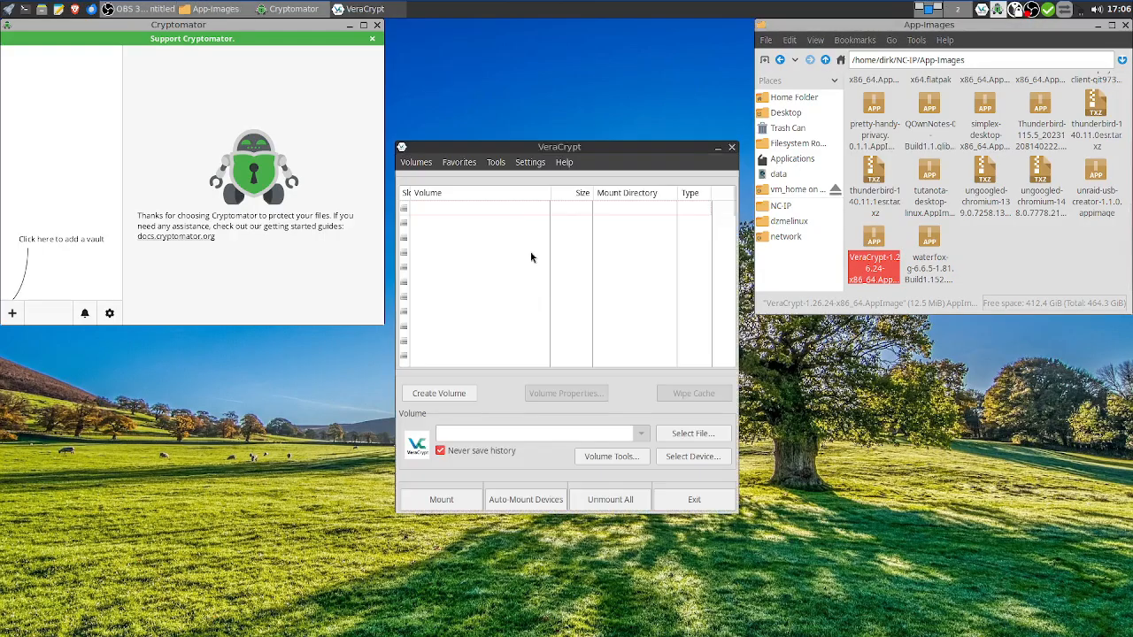
pyautogui.click(732, 147)
pyautogui.click(377, 25)
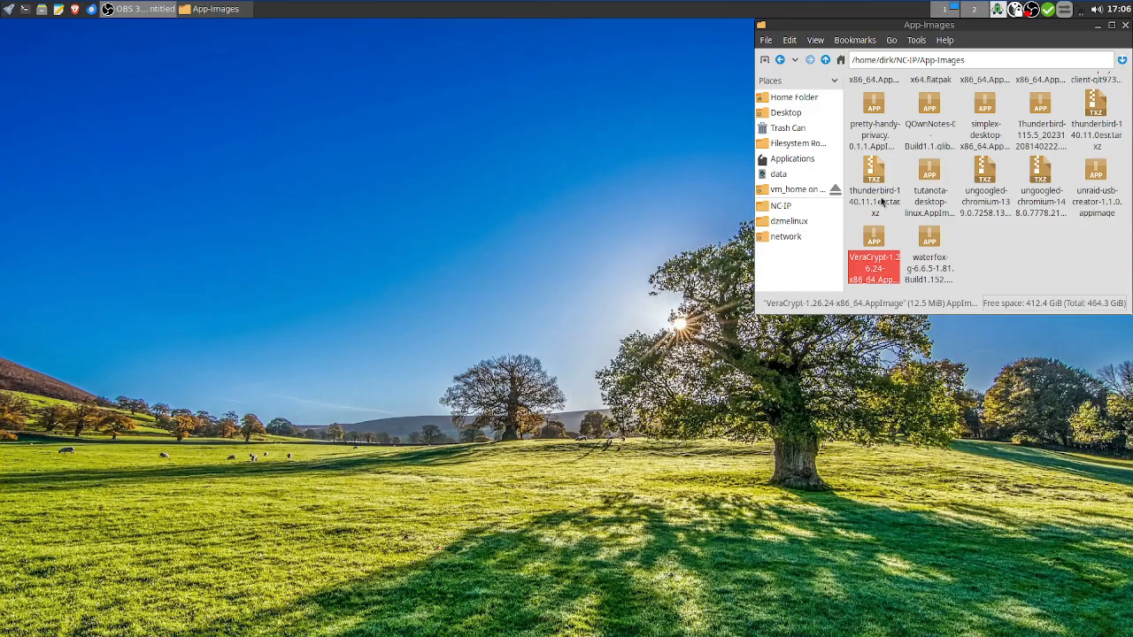
pyautogui.moveTo(1064, 32)
pyautogui.mouseDown()
pyautogui.moveTo(991, 46)
pyautogui.moveTo(1075, 49)
pyautogui.moveTo(1063, 23)
pyautogui.mouseUp()
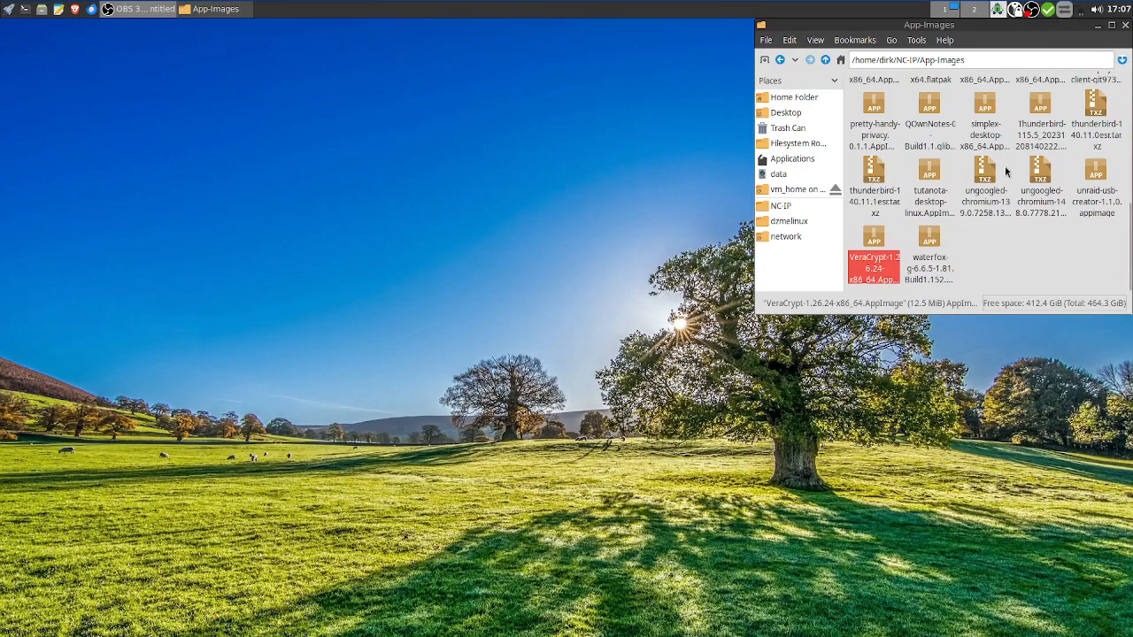
# Bring back the Cryptomator window and execute VeraCrypt-1.26.24-x86_64.AppImage from the App-Images folder once more
pyautogui.click(998, 10)
pyautogui.click(1009, 17)
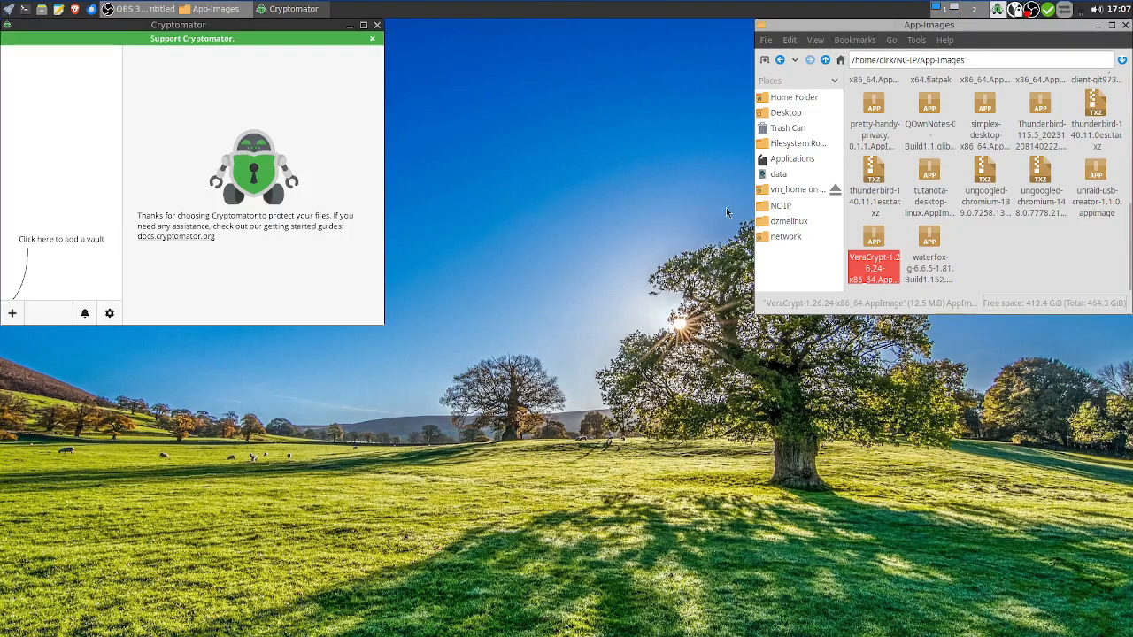
pyautogui.doubleClick(885, 239)
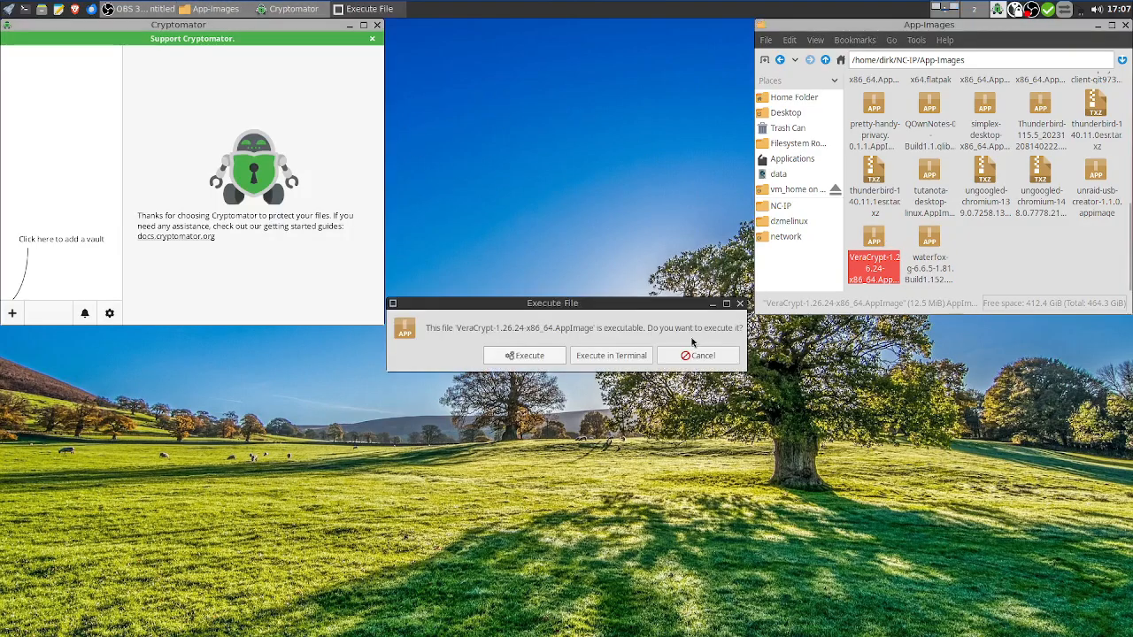
pyautogui.click(522, 355)
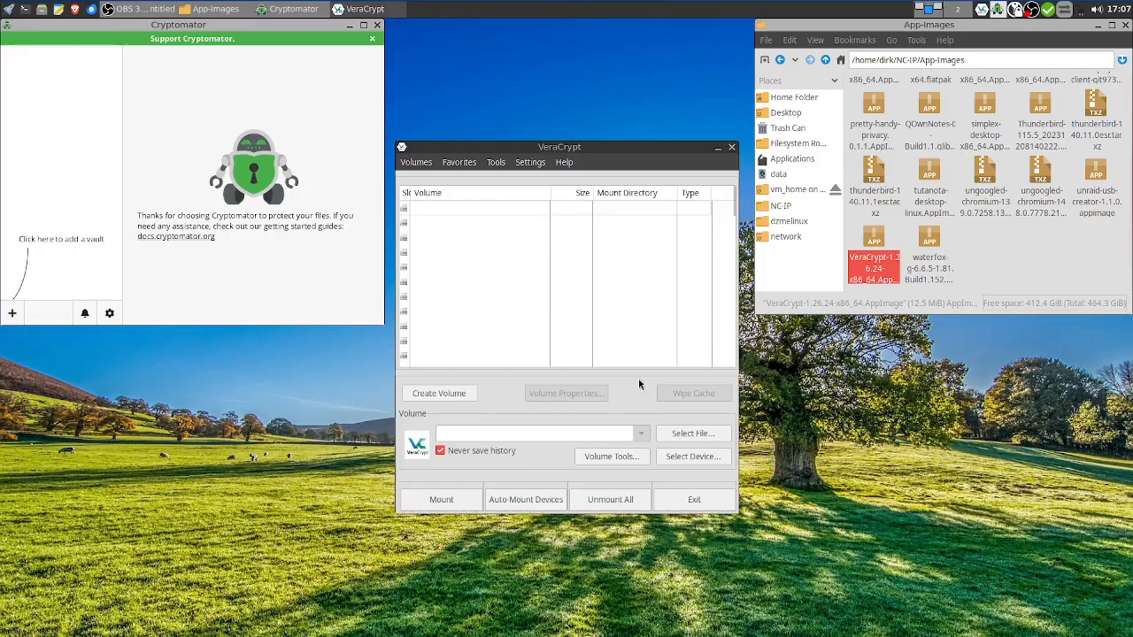
# Close the Cryptomator, VeraCrypt and App-Images windows to clear the desktop
pyautogui.click(718, 148)
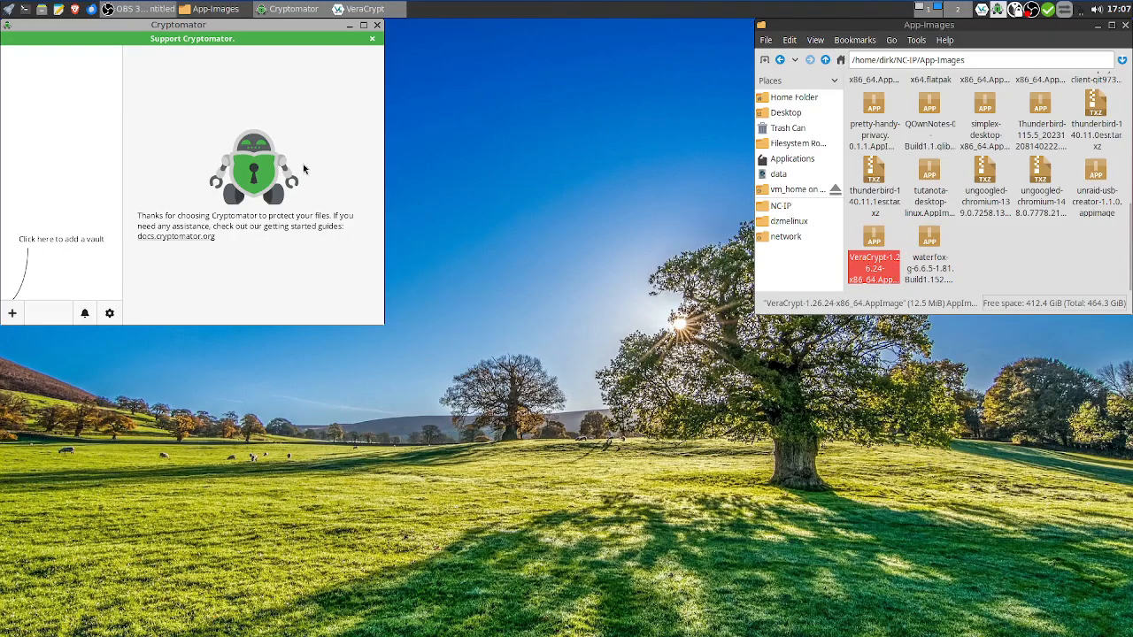
pyautogui.click(379, 26)
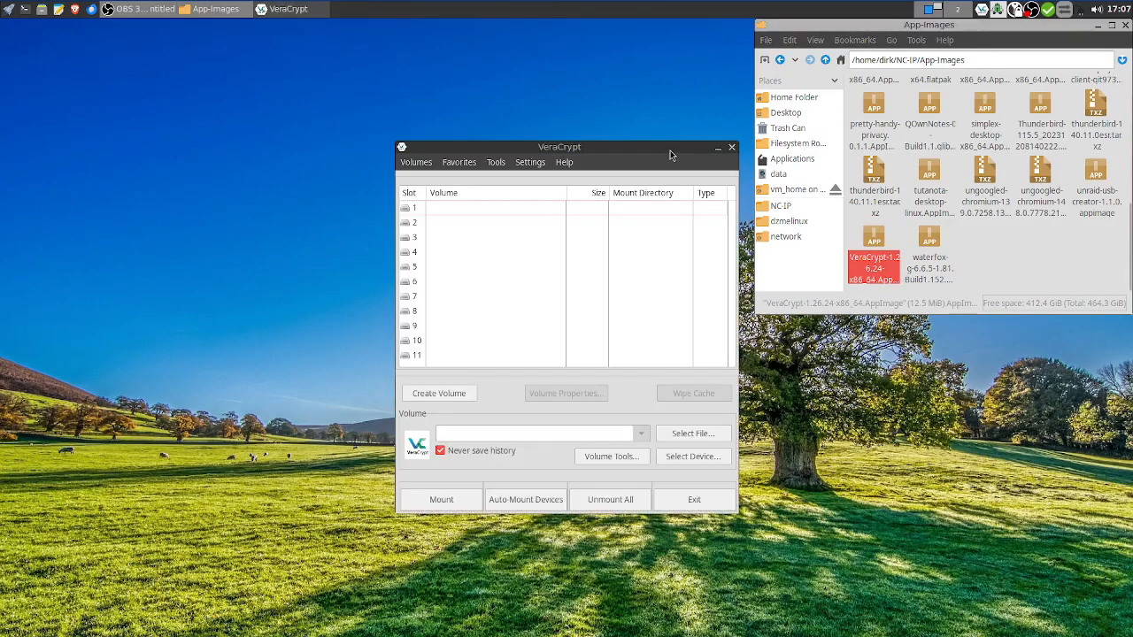
pyautogui.moveTo(668, 148); pyautogui.dragTo(272, 24)
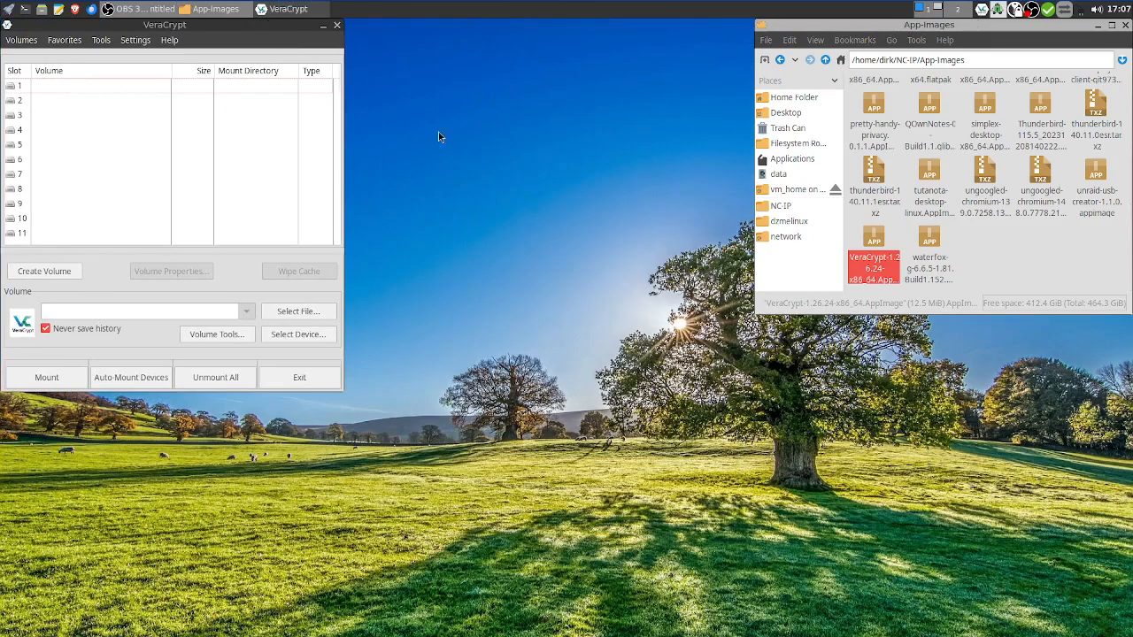
pyautogui.click(336, 25)
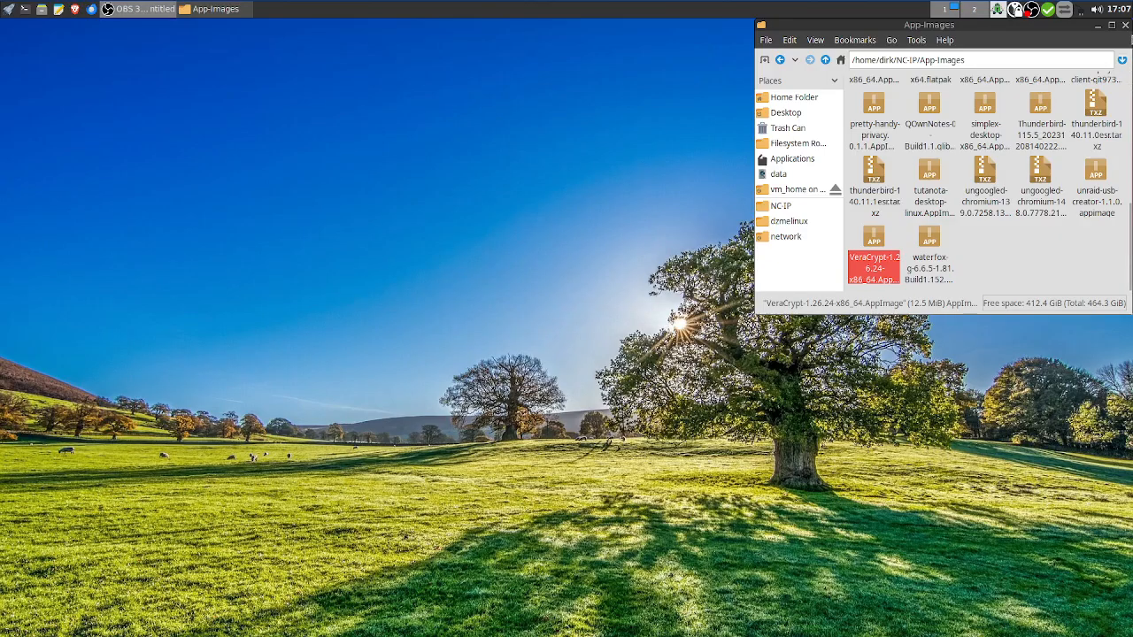
pyautogui.click(1124, 26)
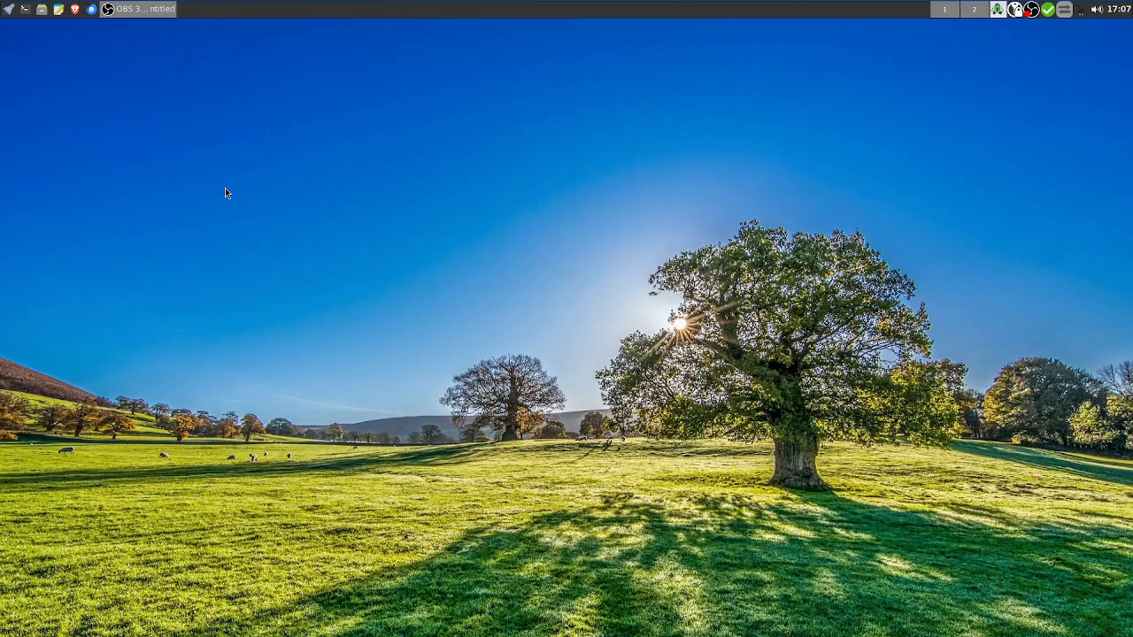
pyautogui.rightClick(452, 132)
pyautogui.click(245, 140)
pyautogui.rightClick(239, 131)
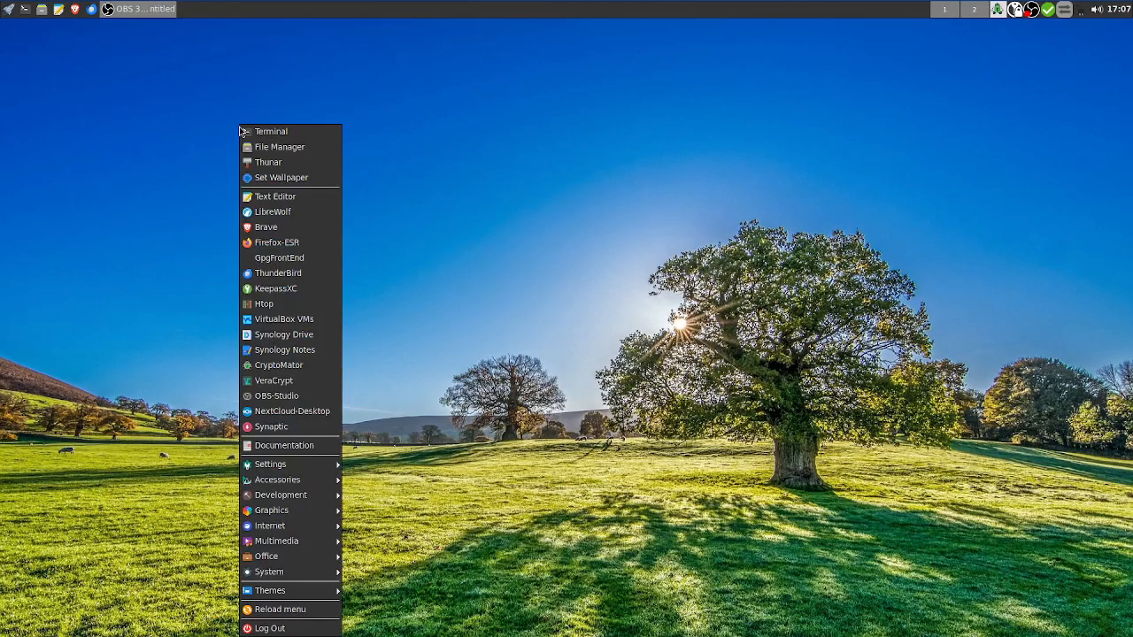
pyautogui.click(86, 176)
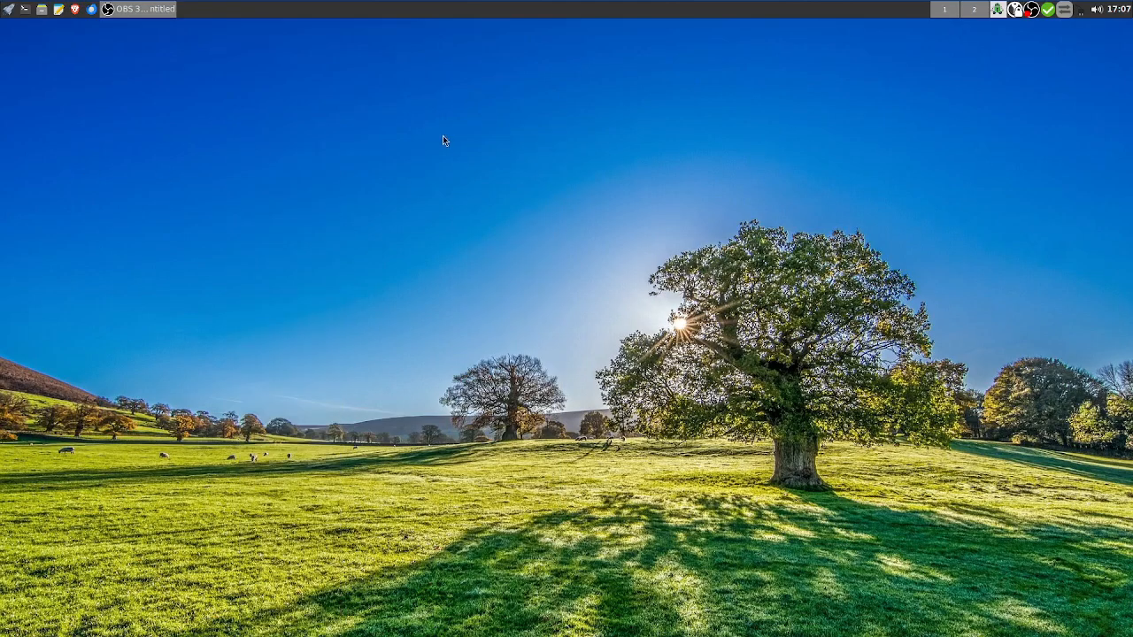
# Launch the file manager from the desktop and move its window to the opposite side of the desktop
pyautogui.rightClick(466, 126)
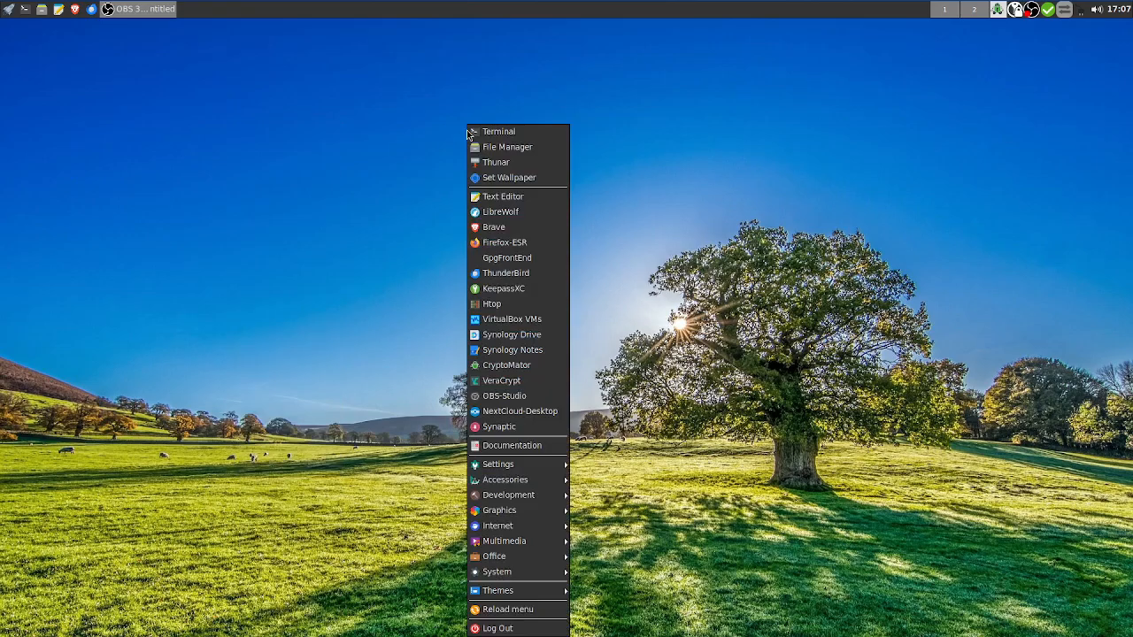
pyautogui.click(535, 147)
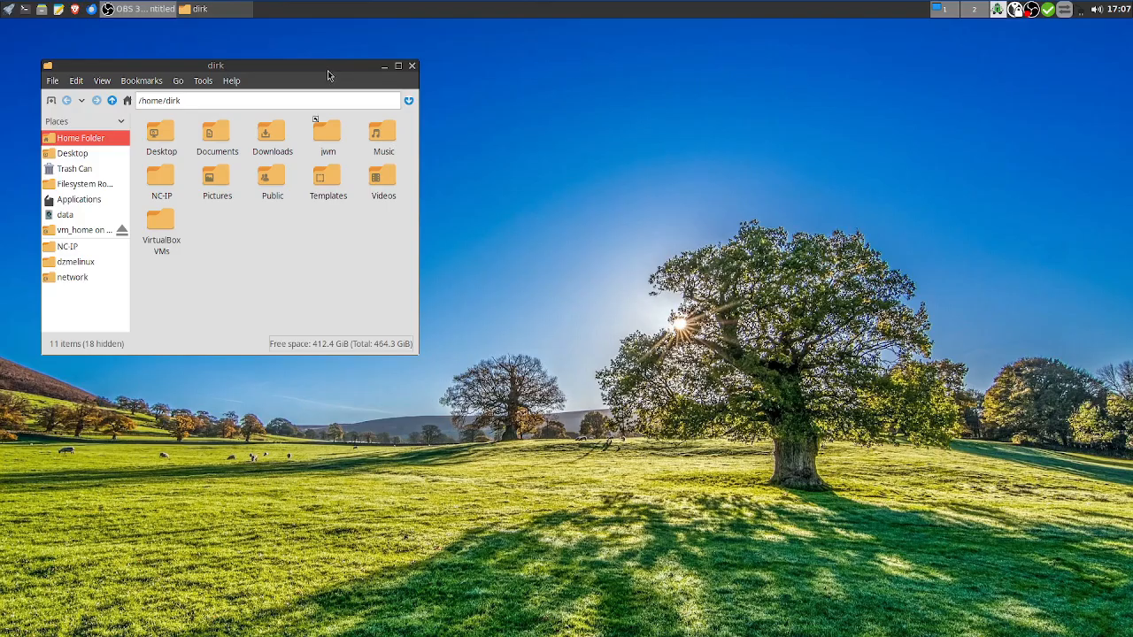
pyautogui.moveTo(329, 71); pyautogui.dragTo(1005, 75)
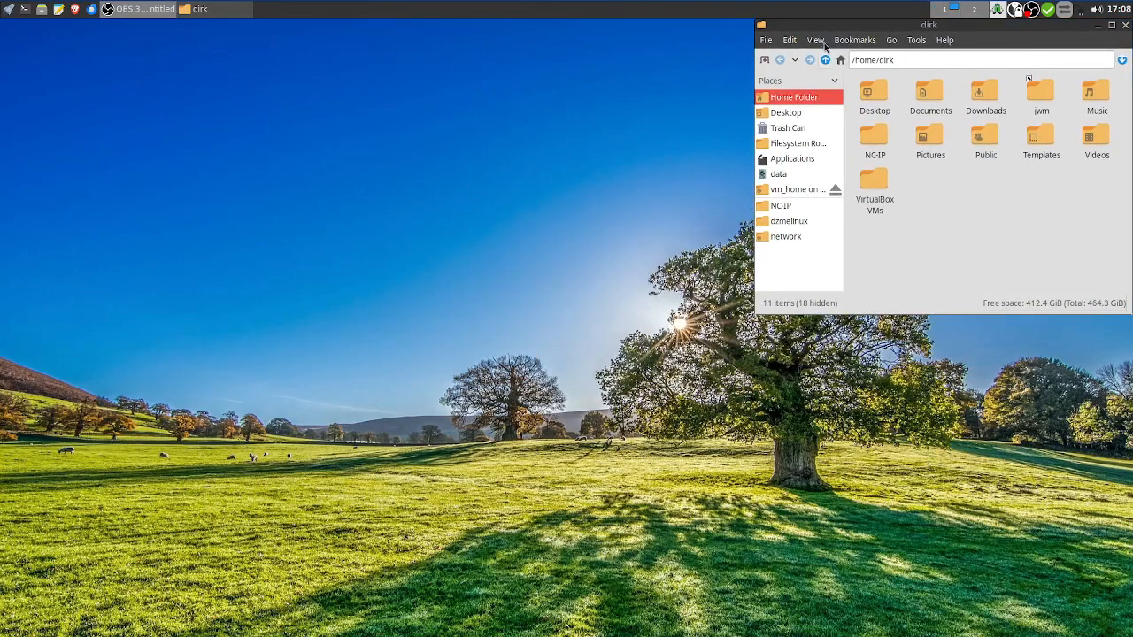
# Look through the file manager's General, Modules, Layout and Display preferences and close them unchanged
pyautogui.click(789, 40)
pyautogui.click(839, 288)
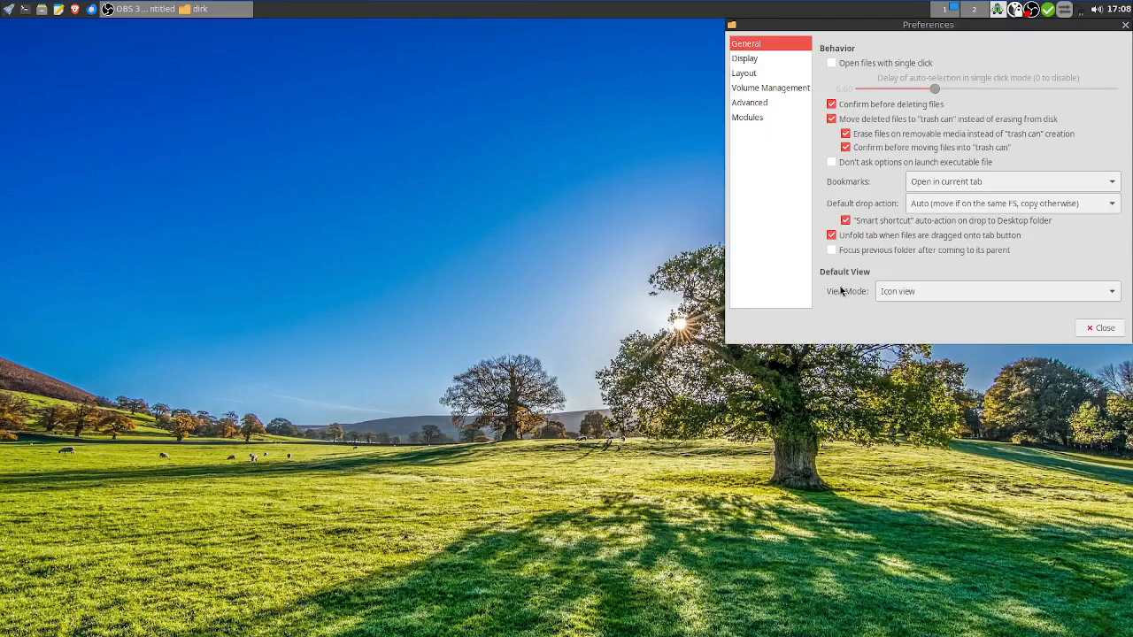
pyautogui.click(757, 103)
pyautogui.click(757, 118)
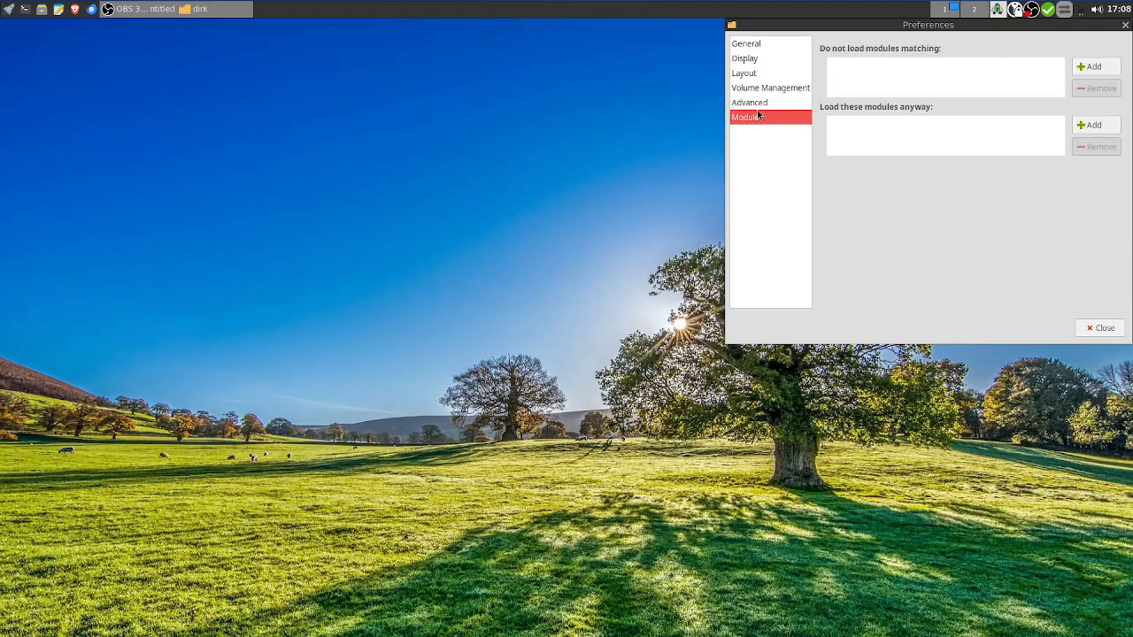
pyautogui.click(752, 74)
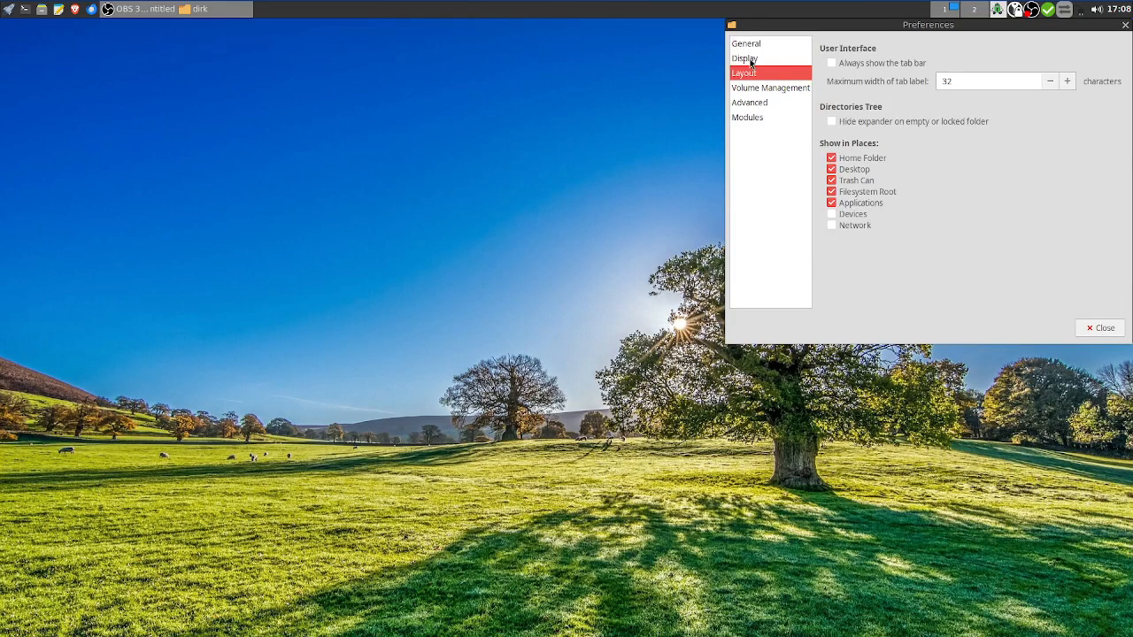
pyautogui.click(751, 62)
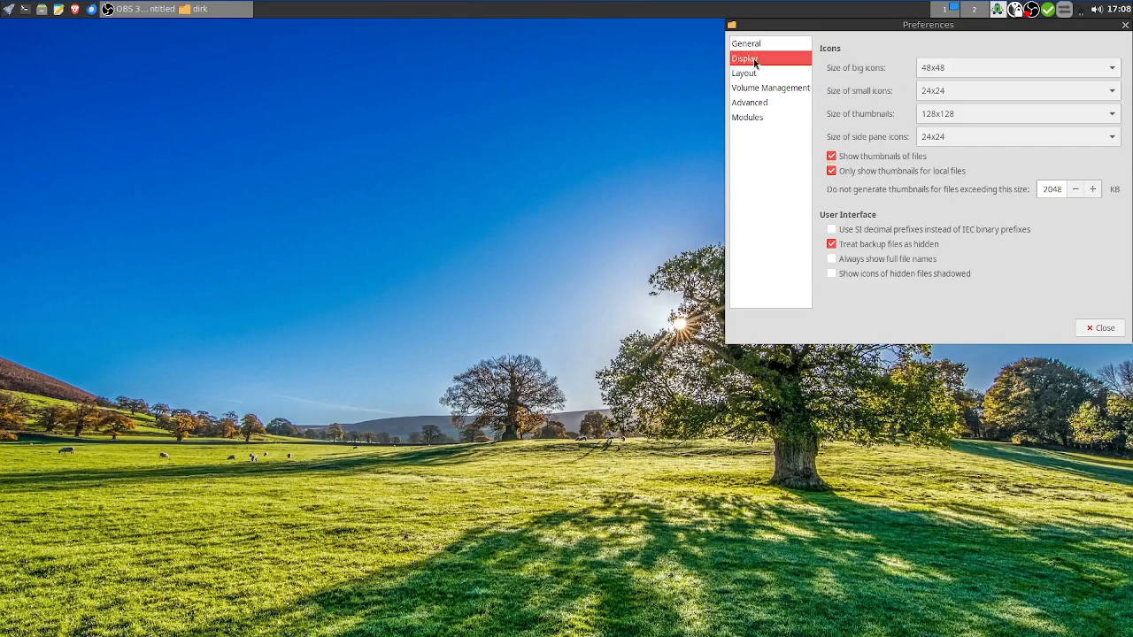
pyautogui.click(1102, 328)
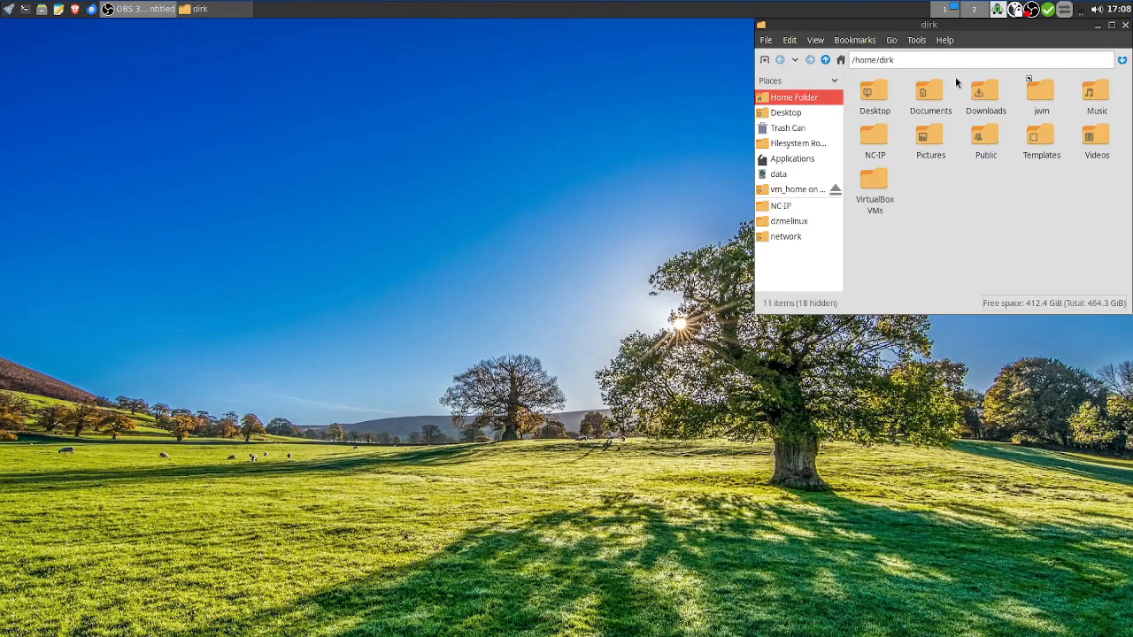
# Show hidden files in the home folder window and select the jwm folder
pyautogui.moveTo(995, 22); pyautogui.dragTo(820, 38)
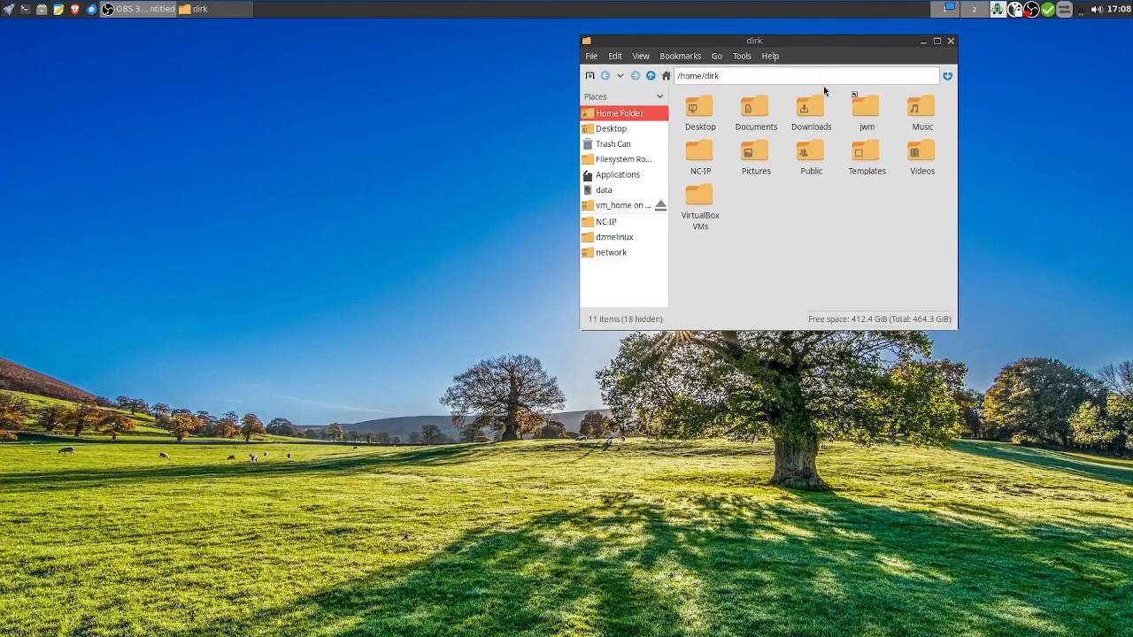
pyautogui.click(640, 57)
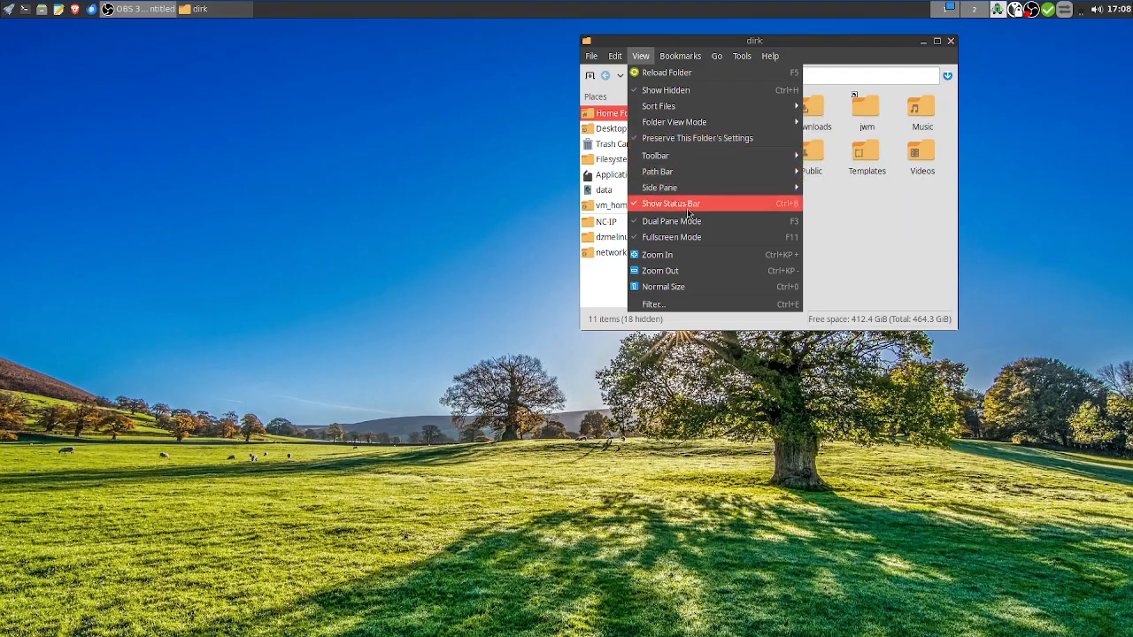
pyautogui.click(657, 91)
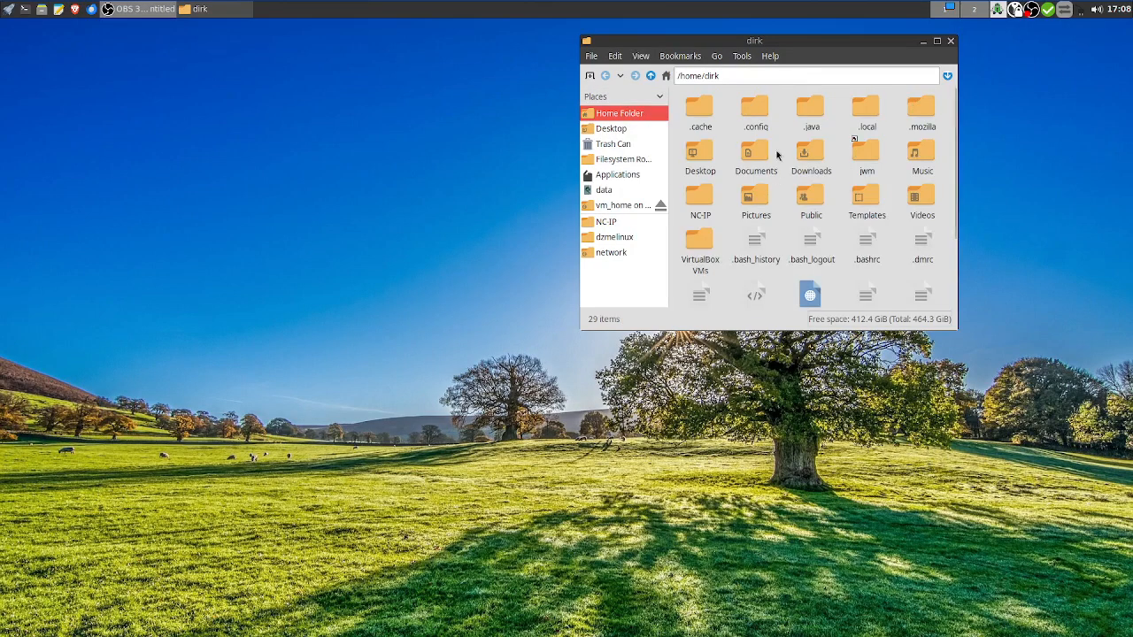
pyautogui.click(863, 157)
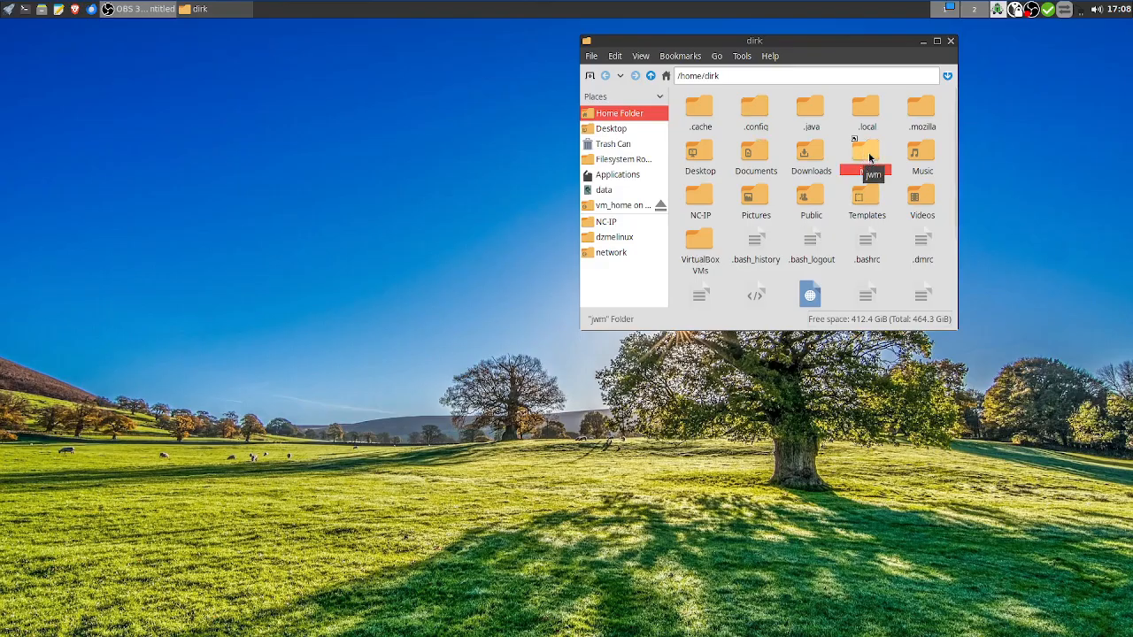
# Open a second file manager window and hide the hidden files in its home folder view
pyautogui.click(143, 111)
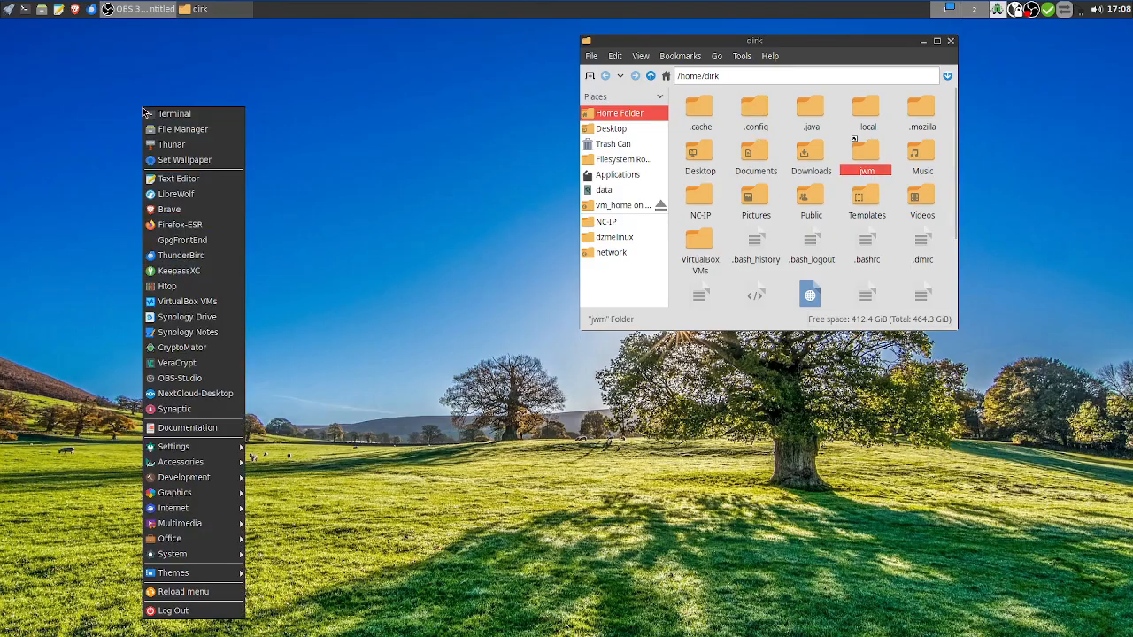
pyautogui.click(166, 132)
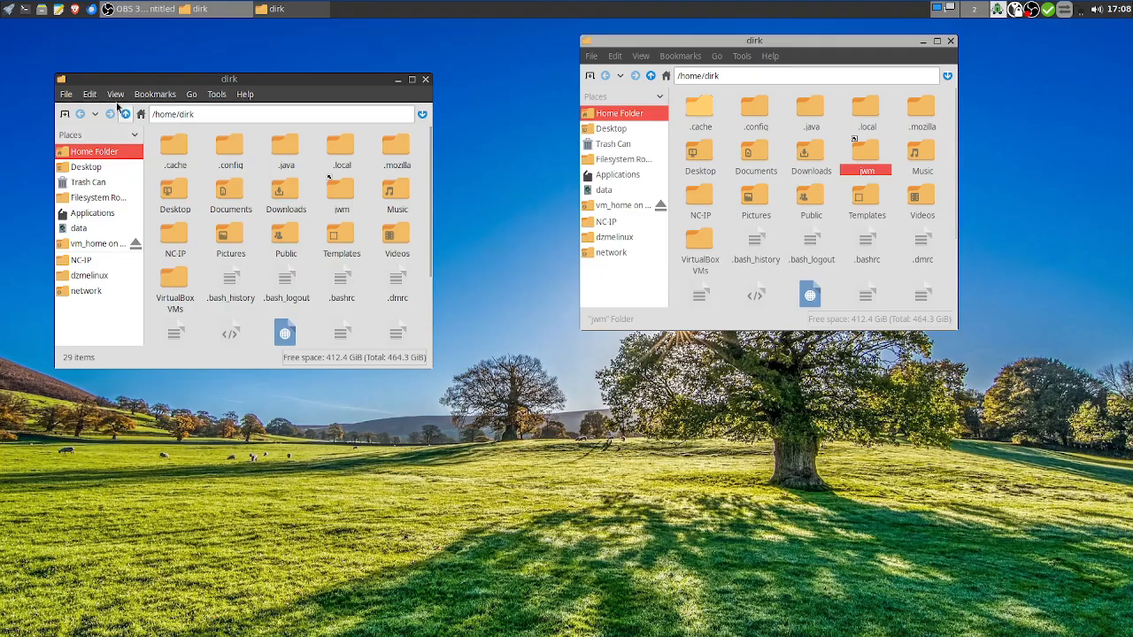
pyautogui.click(115, 93)
pyautogui.click(150, 125)
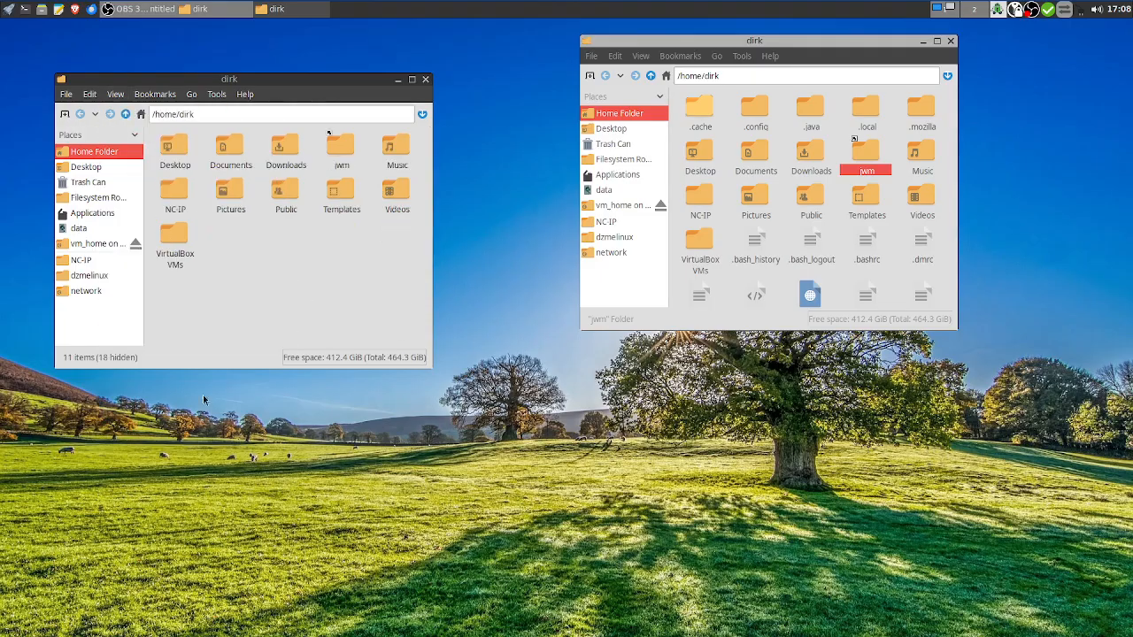
# Inspect the jwm folder in the second window, return to the home folder, and check the Show Hidden option in the first window
pyautogui.doubleClick(341, 148)
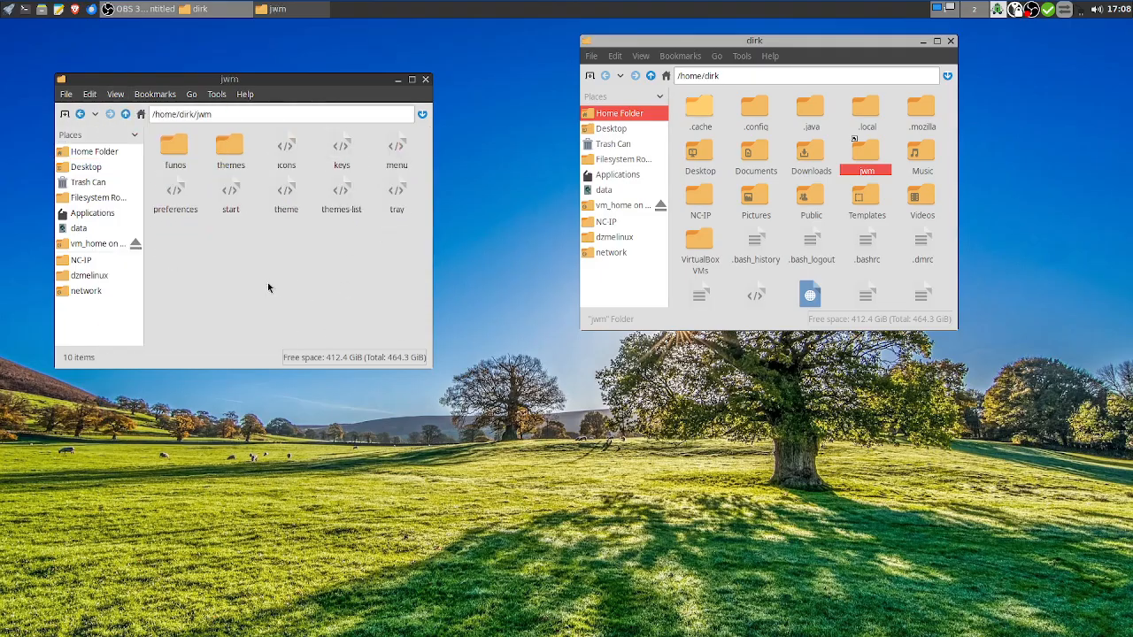
pyautogui.click(129, 116)
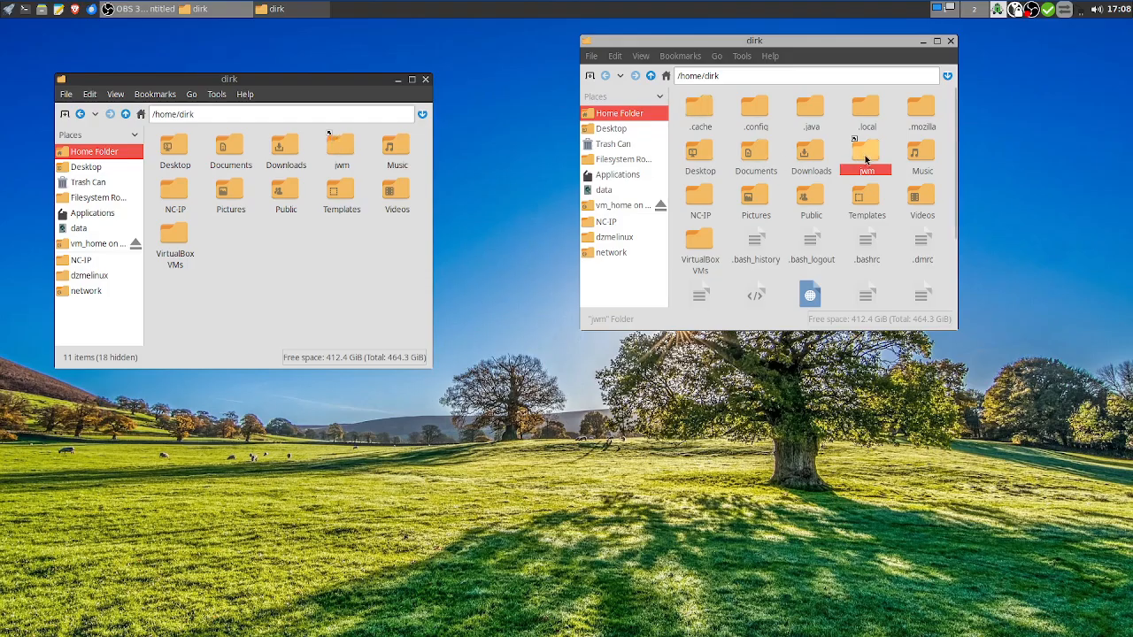
pyautogui.click(645, 58)
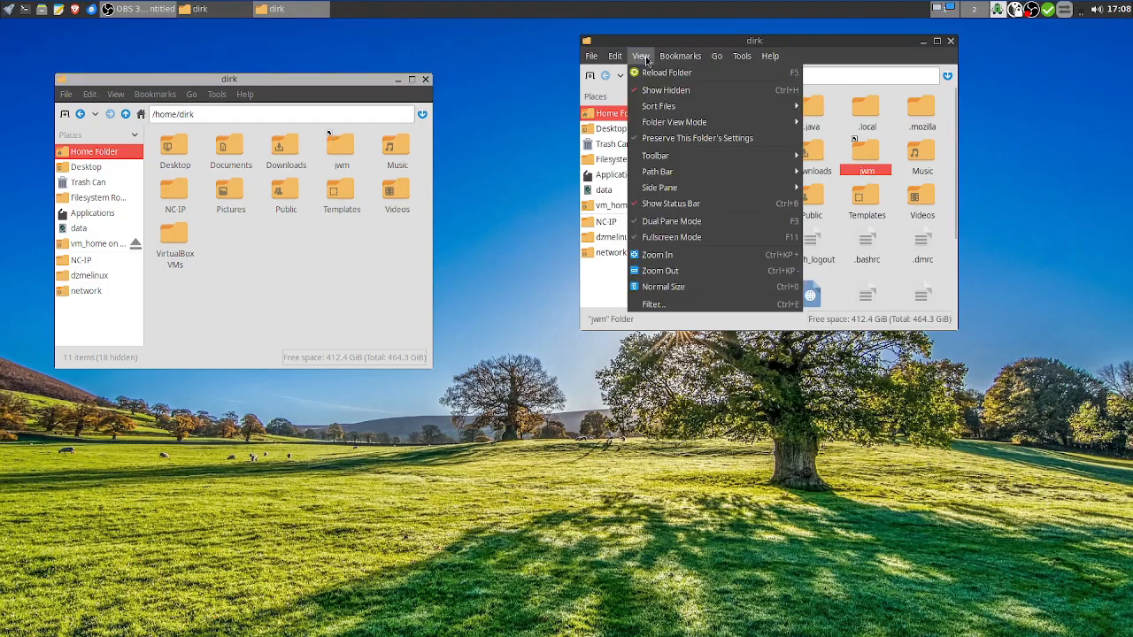
pyautogui.click(666, 90)
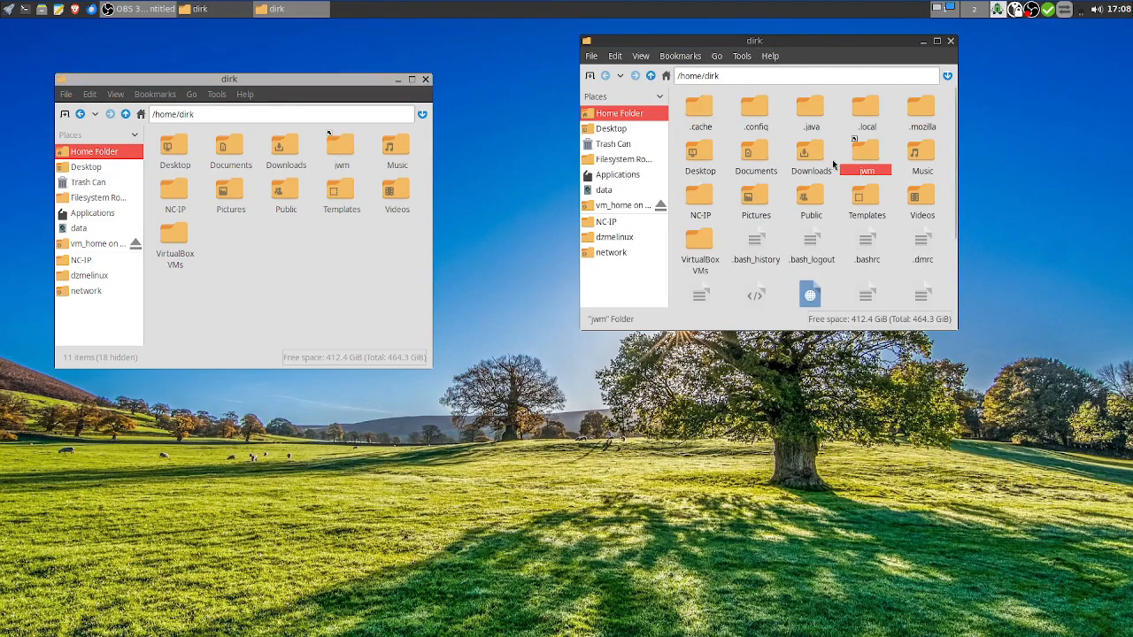
# Look inside the jwm folder, return to the home folder, and show the hidden files there
pyautogui.doubleClick(865, 156)
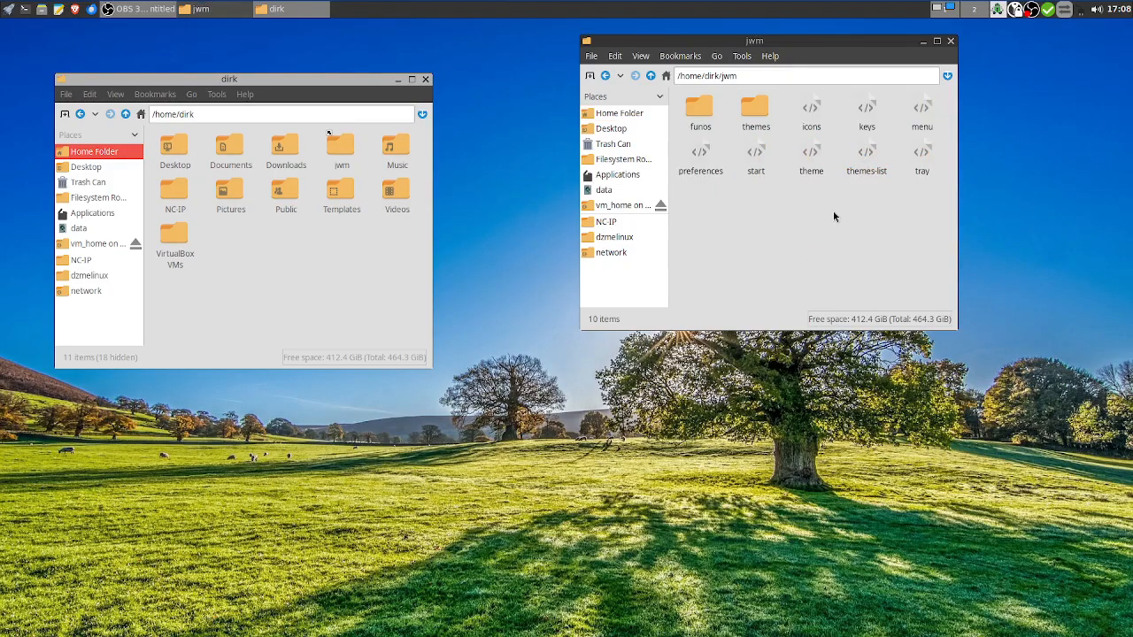
pyautogui.click(650, 75)
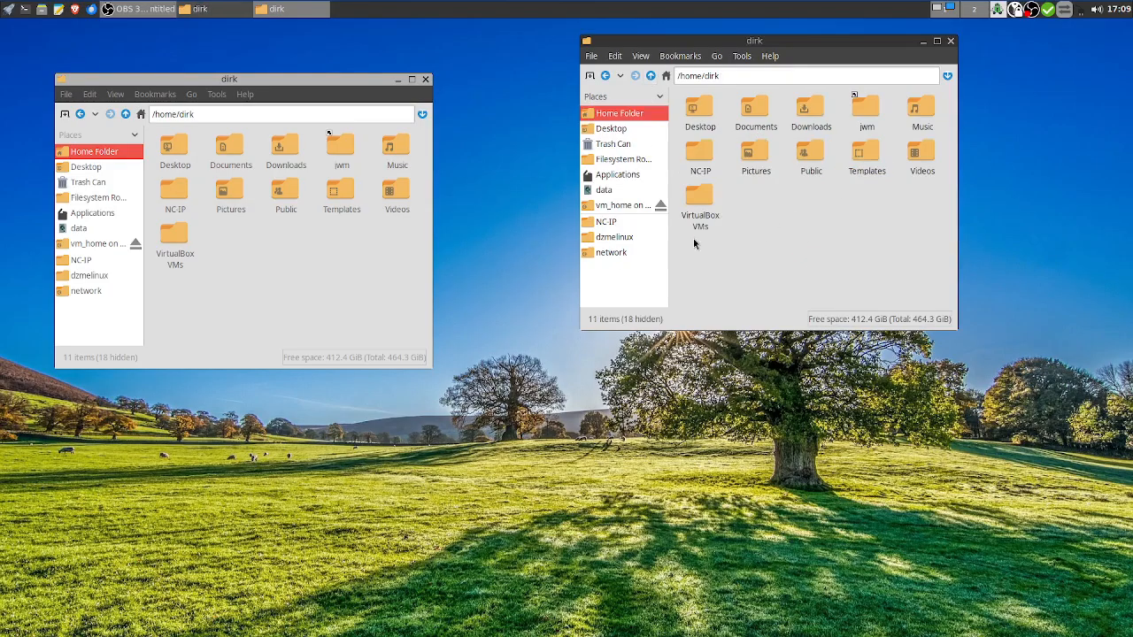
pyautogui.click(651, 61)
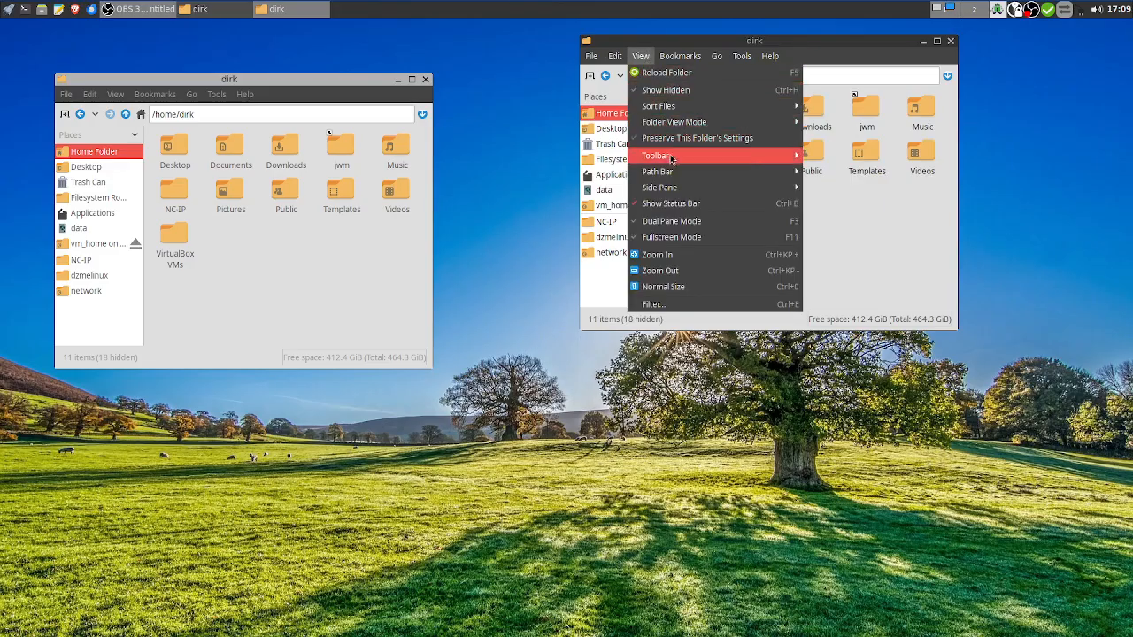
pyautogui.click(670, 92)
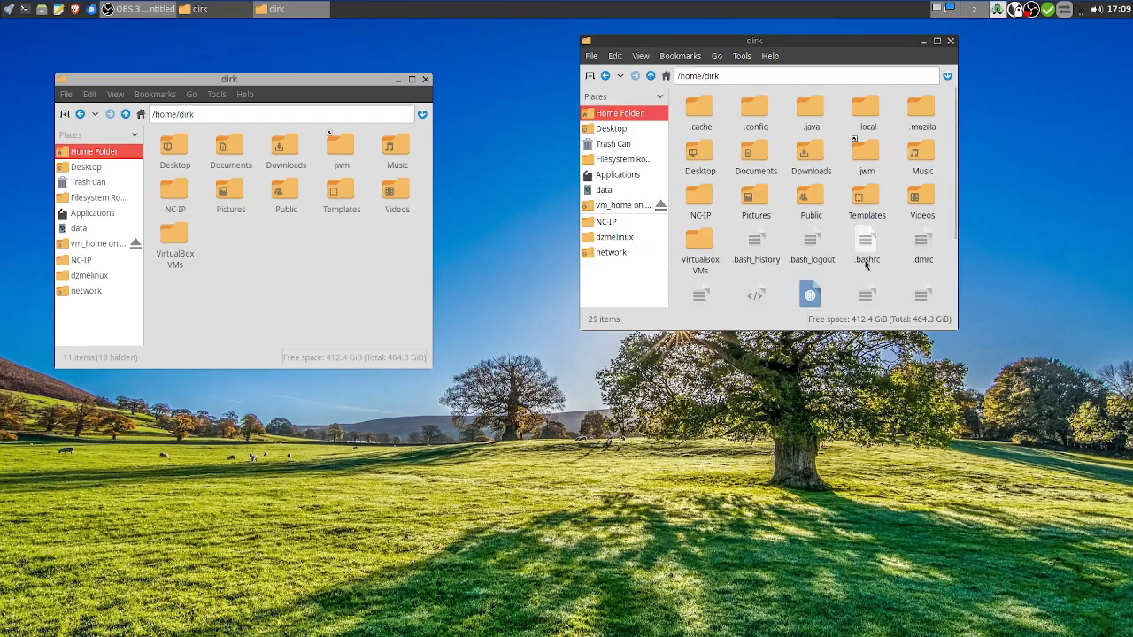
# Open the hidden .jwmrc file in Mousepad and highlight its RootMenu onroot="1" line
pyautogui.scroll(-2, 832, 270)
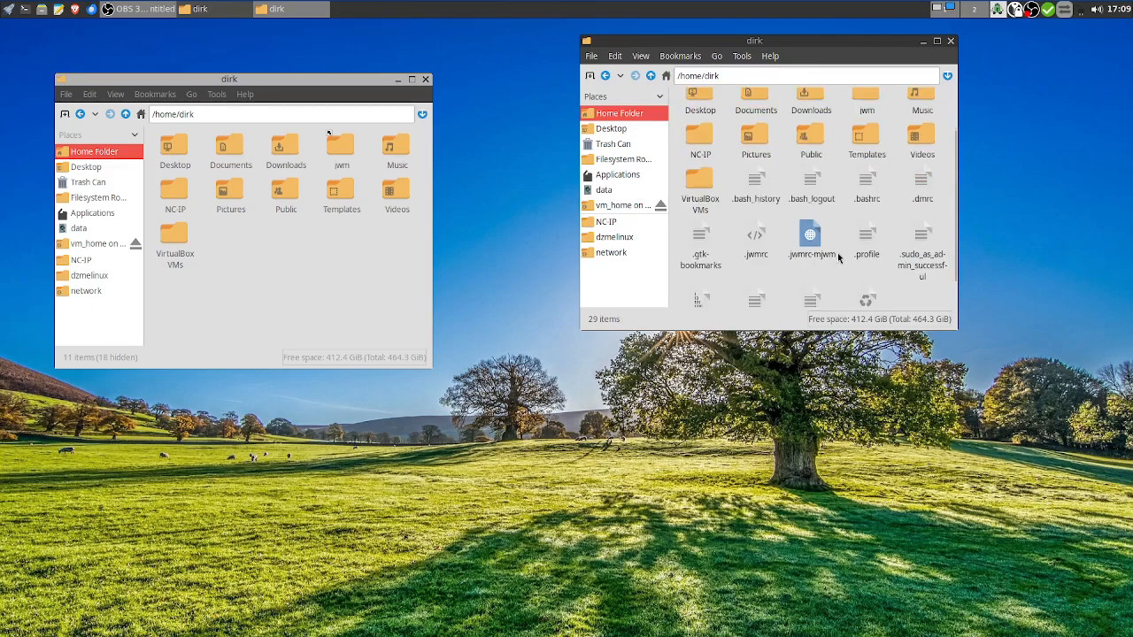
pyautogui.rightClick(758, 236)
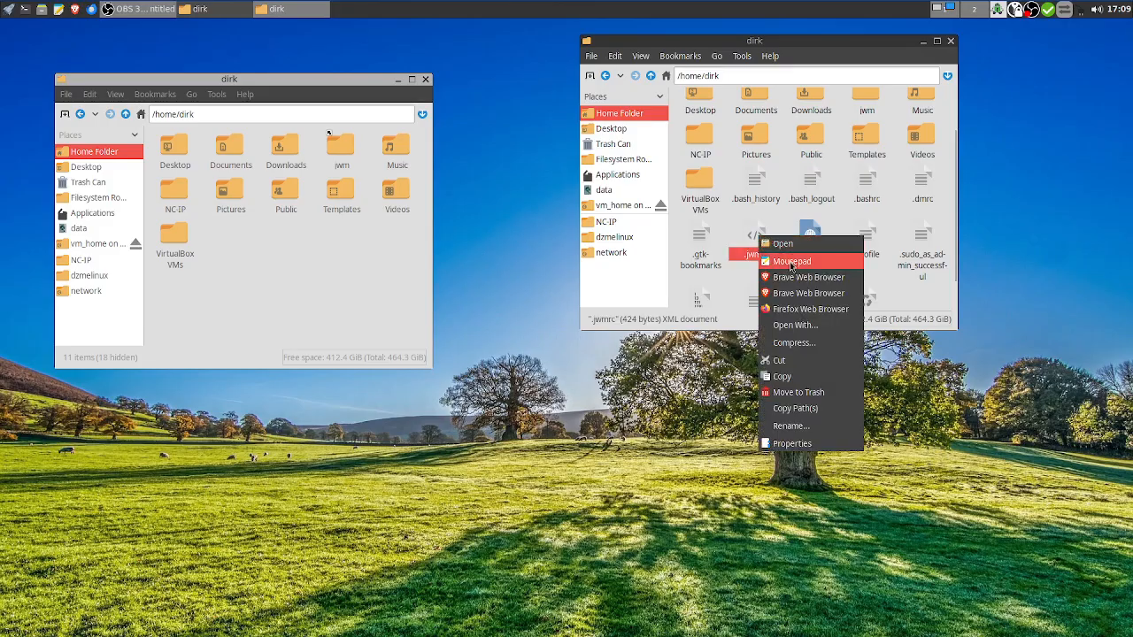
pyautogui.click(792, 262)
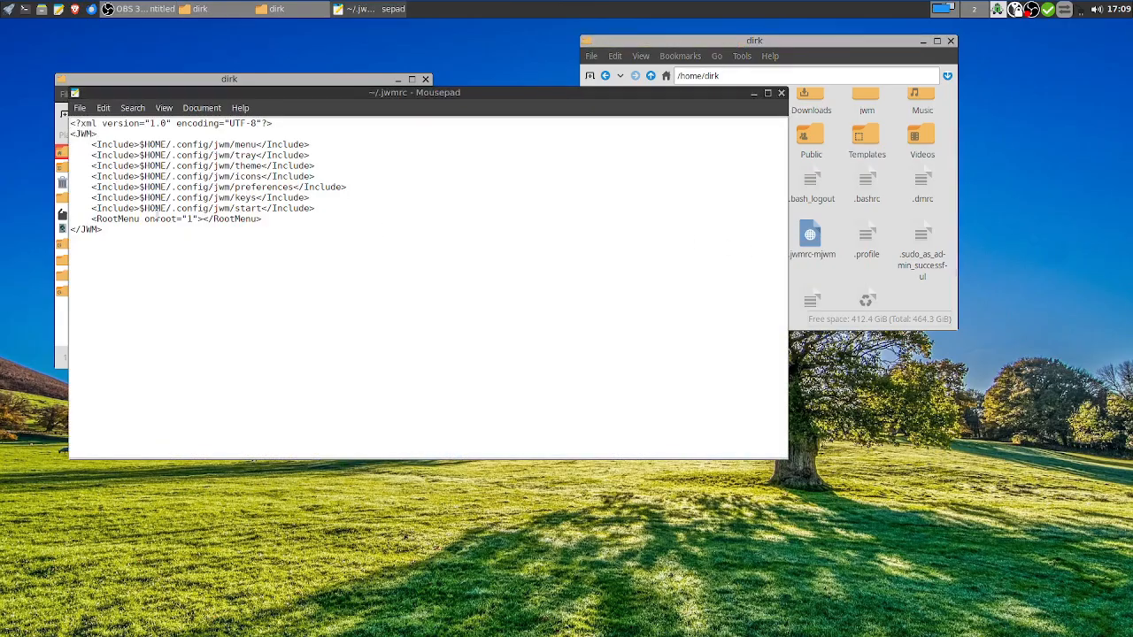
pyautogui.moveTo(270, 219); pyautogui.dragTo(67, 225)
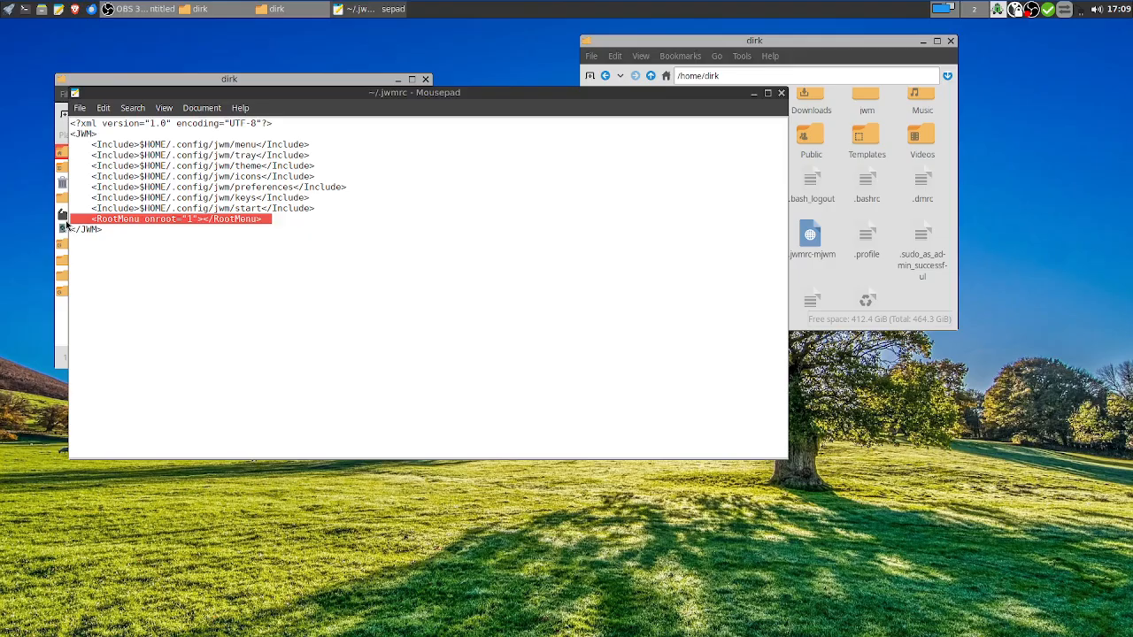
# Bring up and dismiss the desktop's application menu to demonstrate the RootMenu setting, and close the .jwmrc file unchanged
pyautogui.click(1126, 517)
pyautogui.click(943, 513)
pyautogui.click(855, 459)
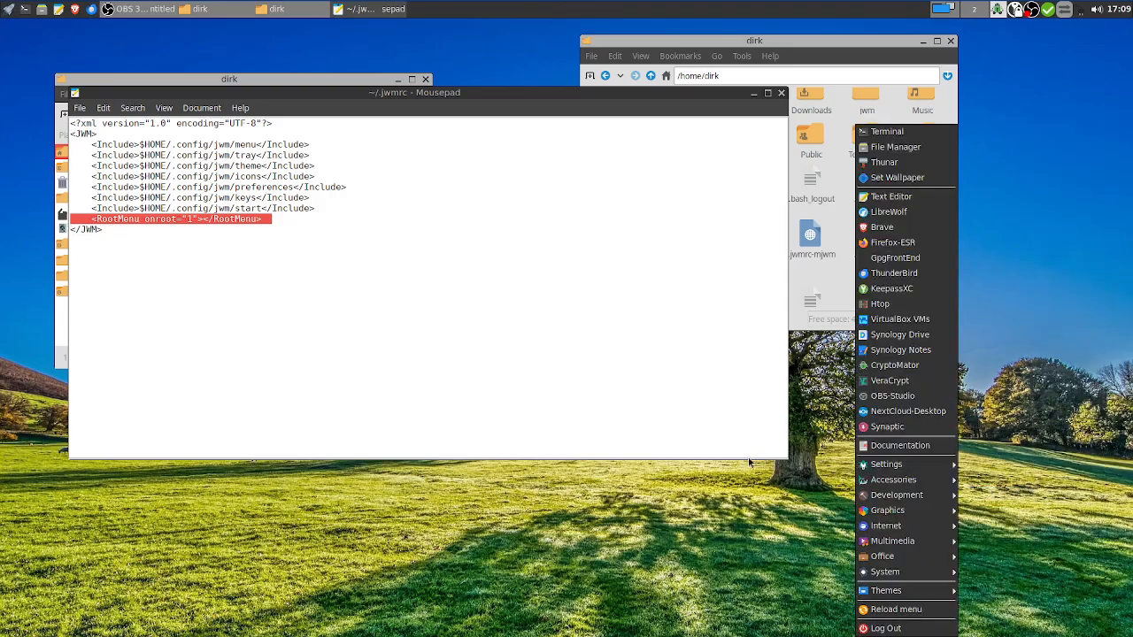
pyautogui.click(267, 542)
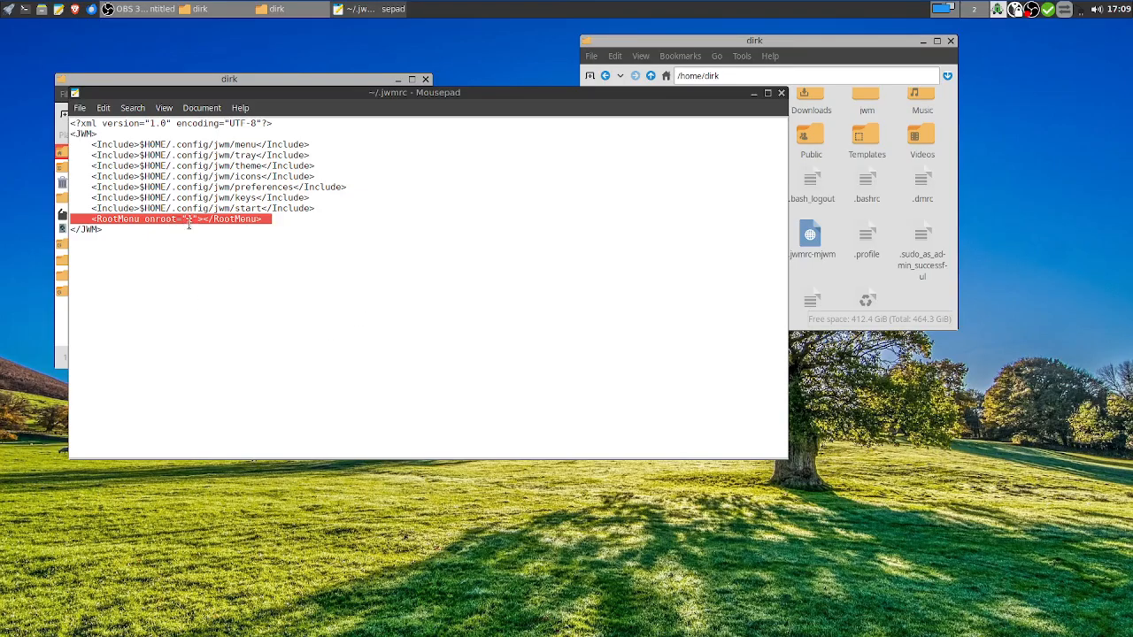
pyautogui.click(950, 404)
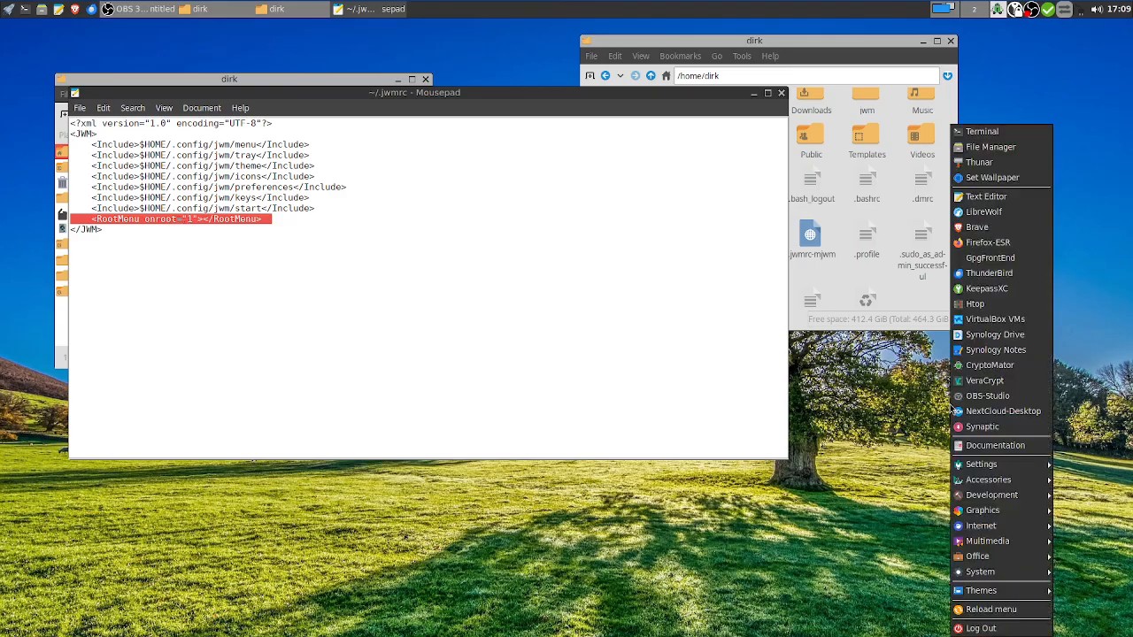
pyautogui.click(398, 378)
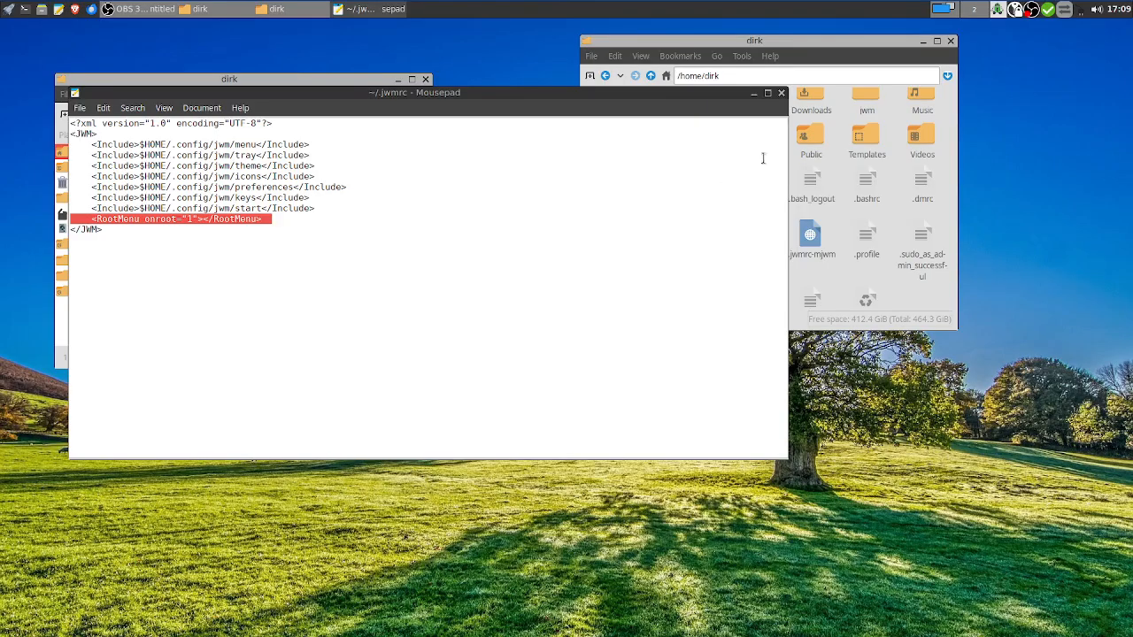
pyautogui.click(781, 93)
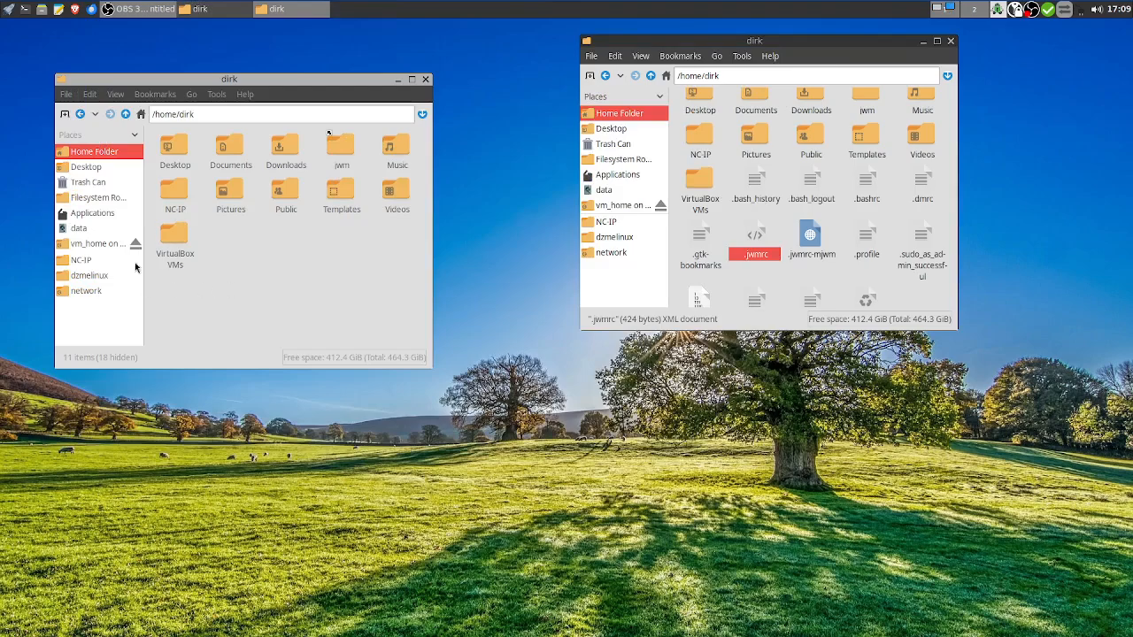
# In the first file manager window, open NC-IP's JWM config files folder, check its cleaned up menu subfolder, and glance at the desktop application menu
pyautogui.click(81, 259)
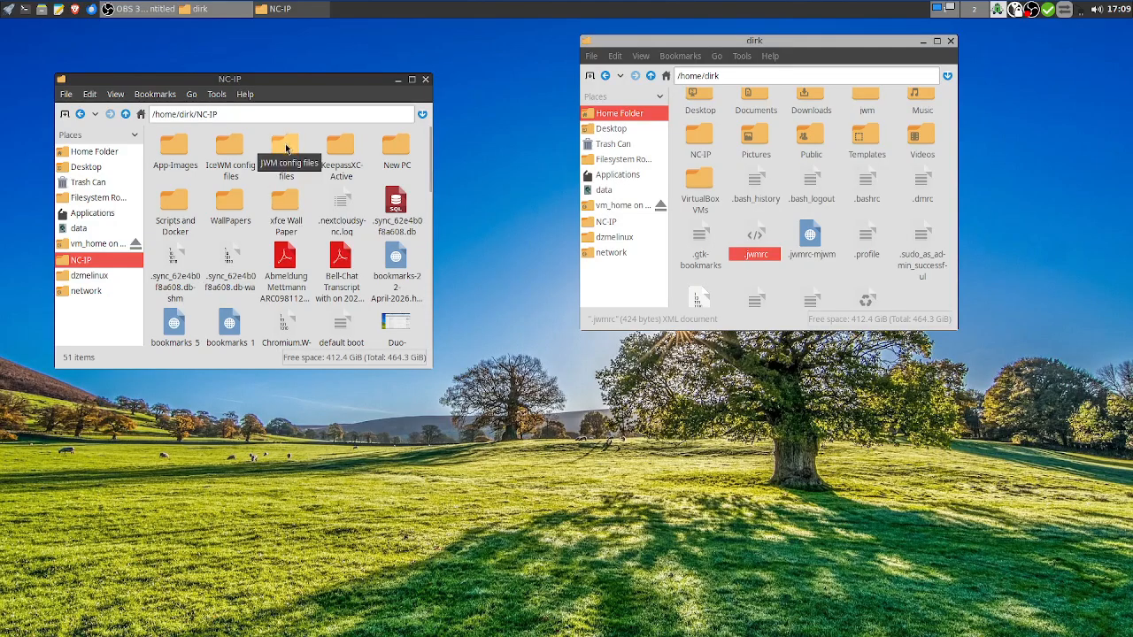
pyautogui.doubleClick(286, 148)
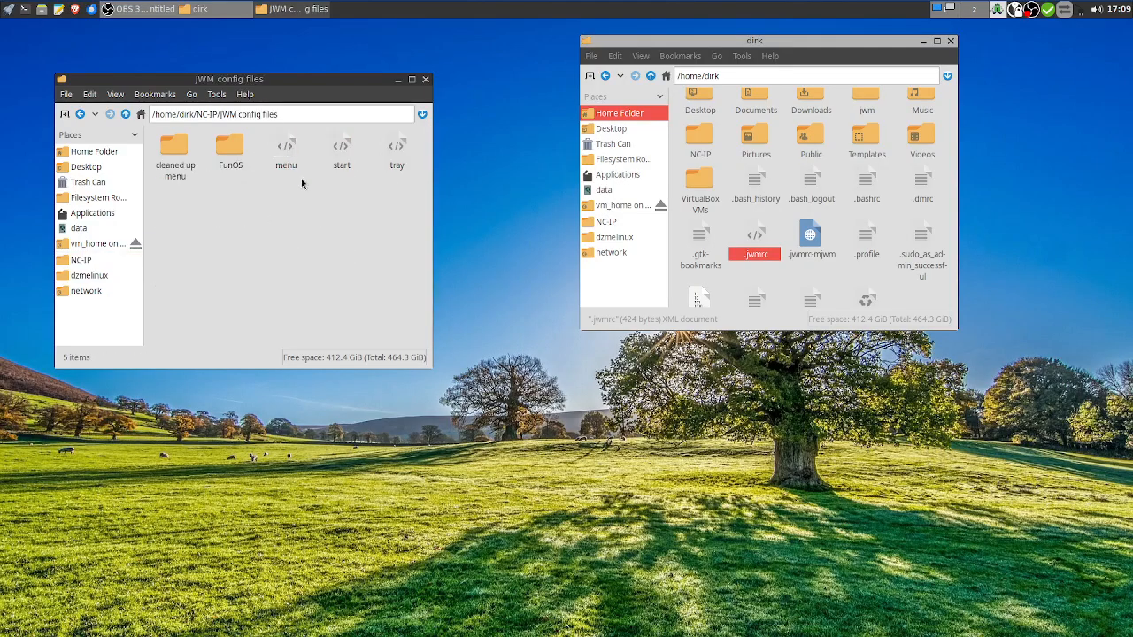
pyautogui.click(125, 114)
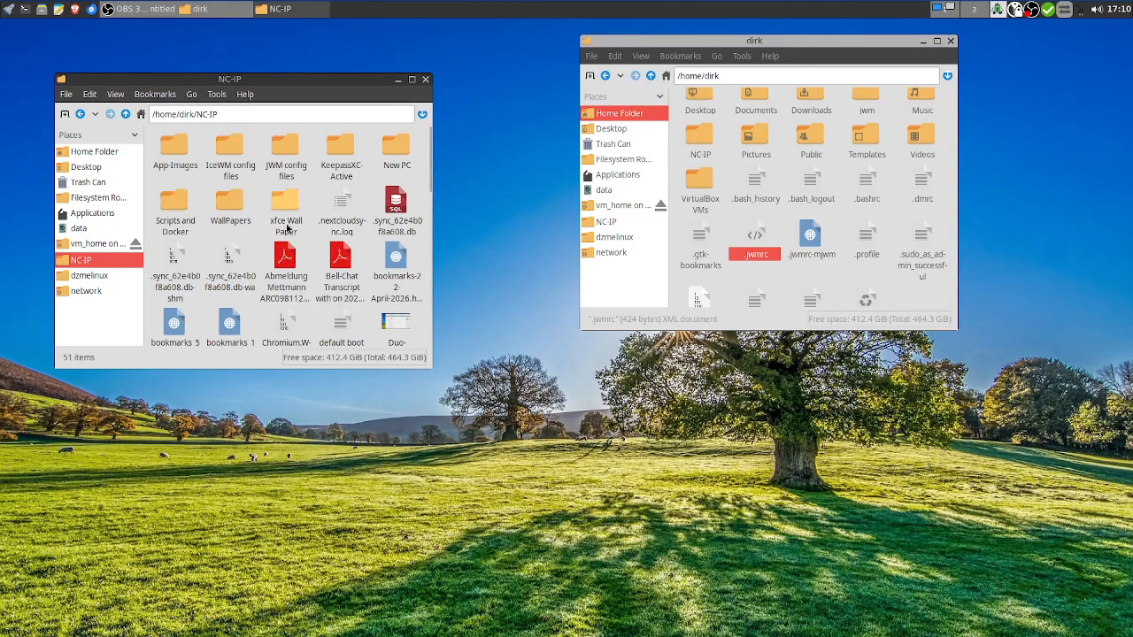
pyautogui.doubleClick(293, 152)
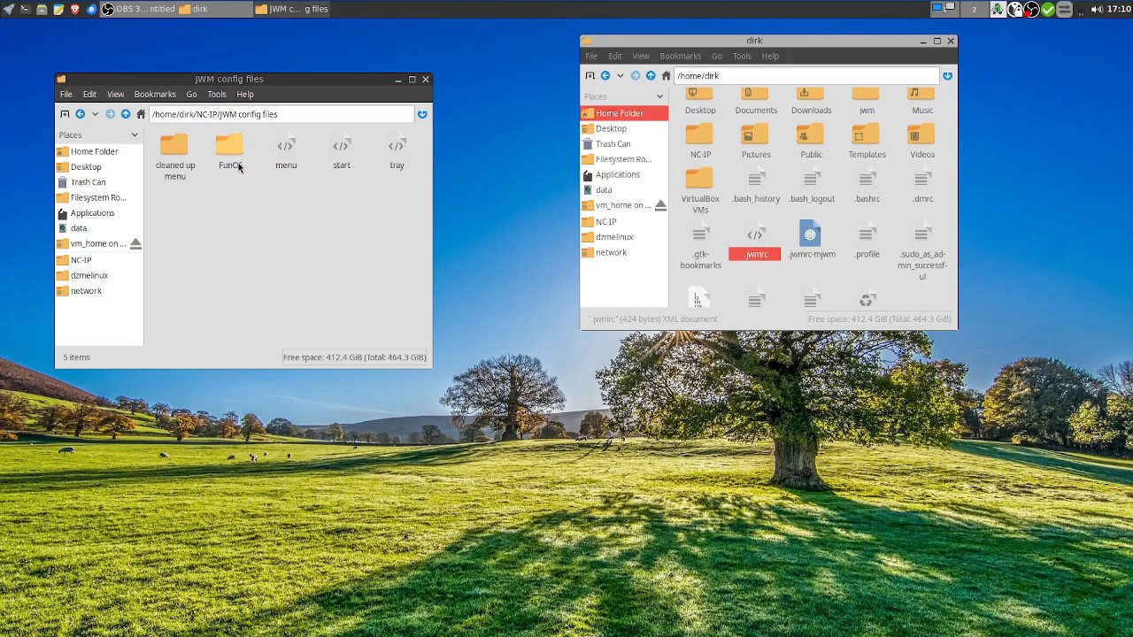
pyautogui.doubleClick(184, 155)
pyautogui.click(126, 115)
pyautogui.rightClick(478, 194)
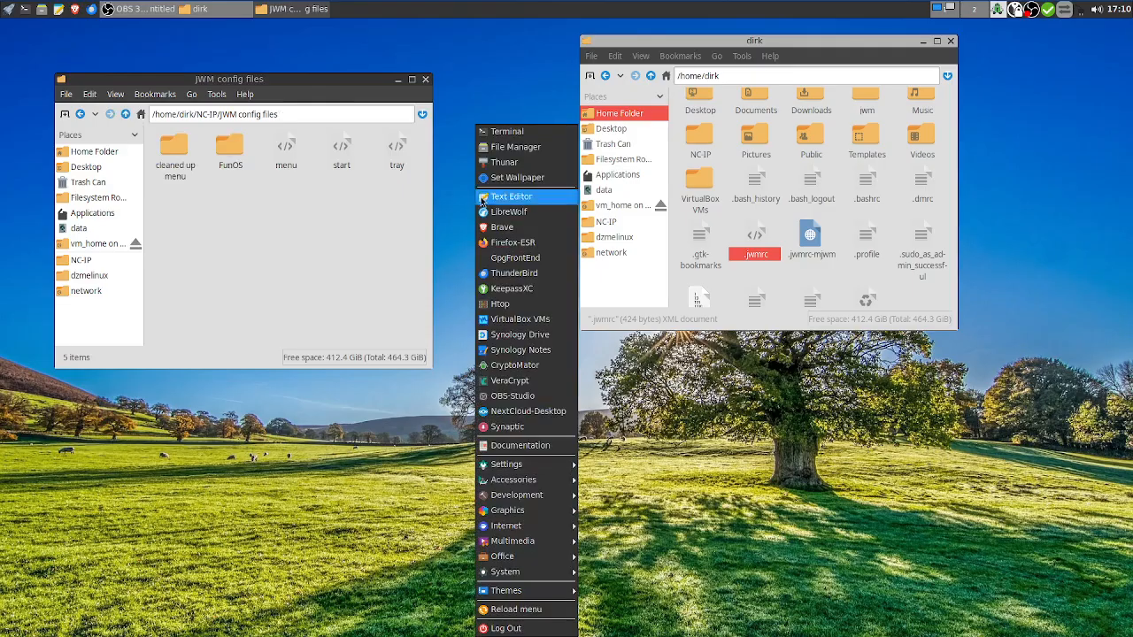
pyautogui.click(529, 216)
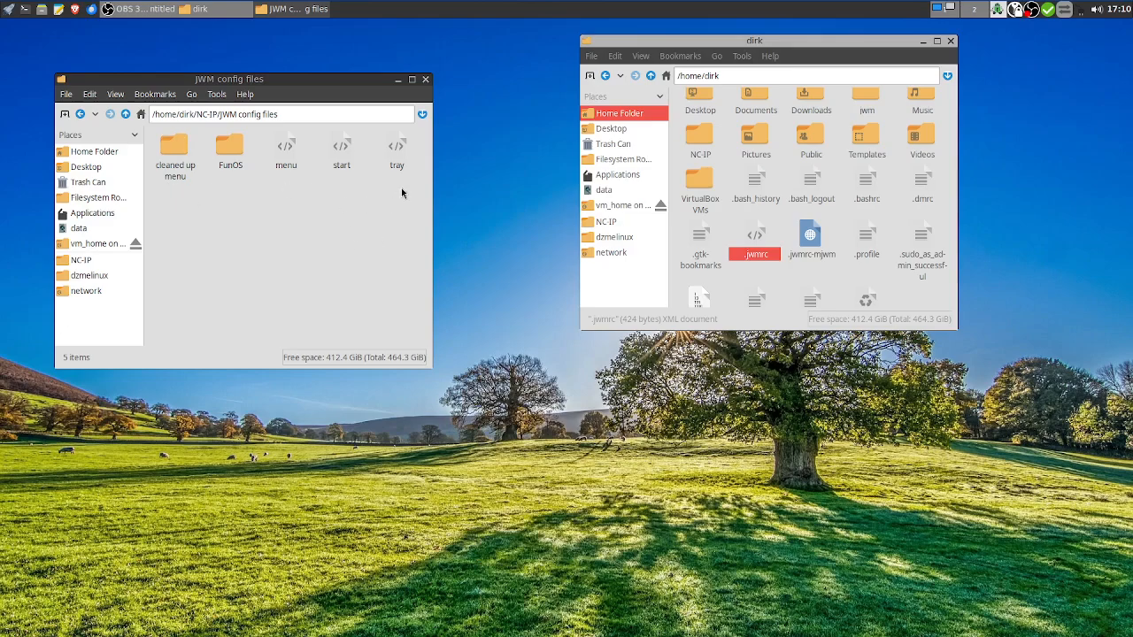
# Select the menu, start and tray files in JWM config files, and open the jwm folder in the second window
pyautogui.moveTo(406, 192); pyautogui.dragTo(259, 159)
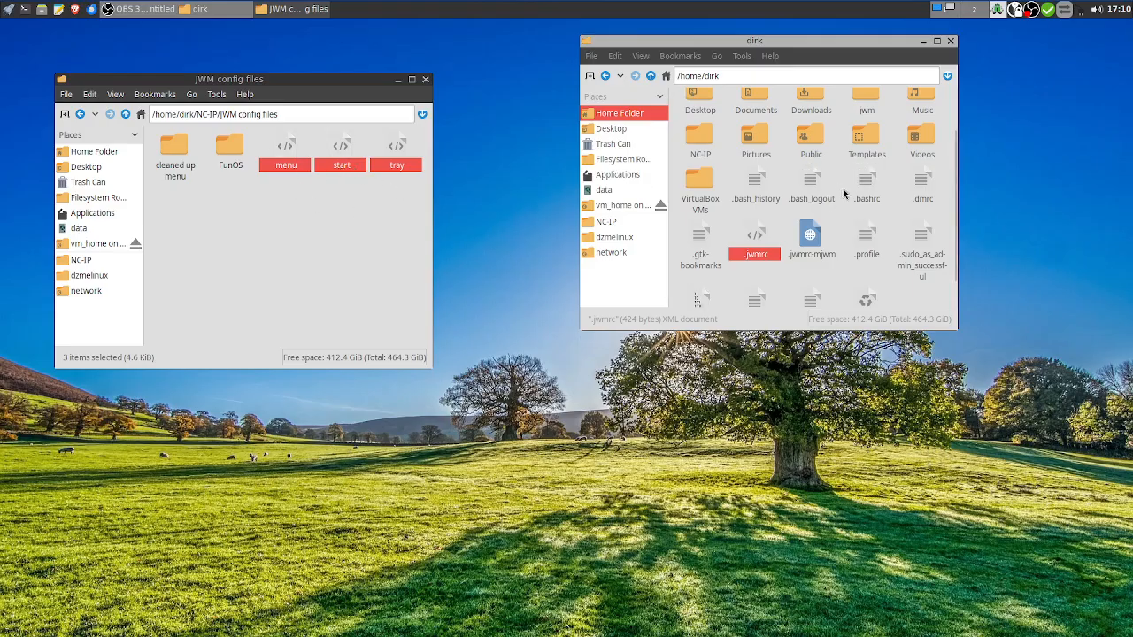
pyautogui.click(619, 118)
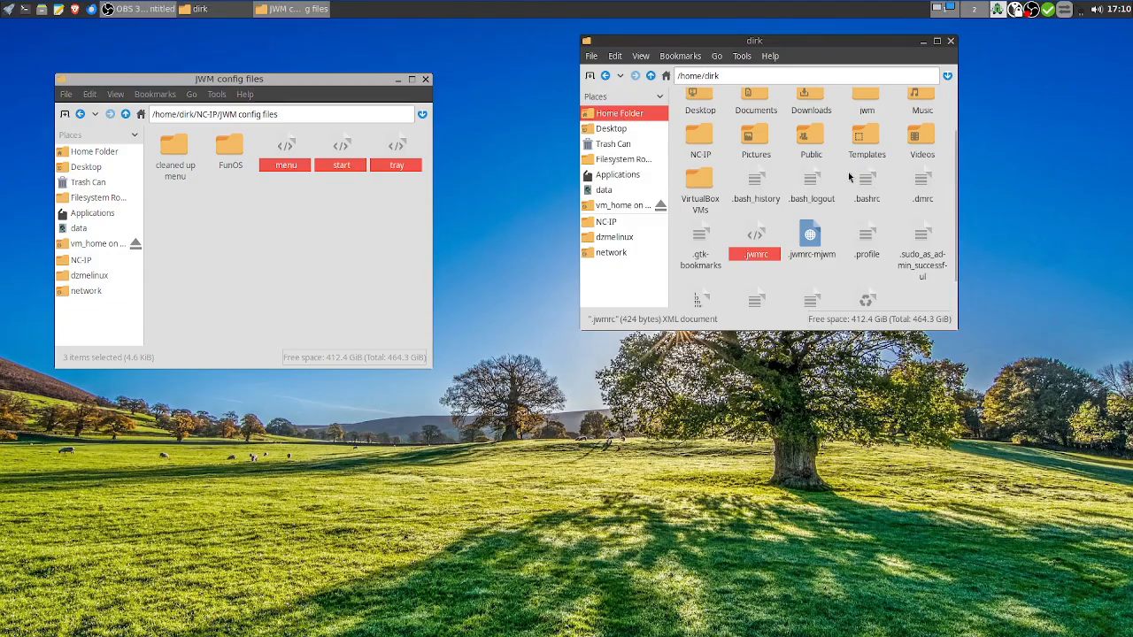
pyautogui.scroll(1, 848, 217)
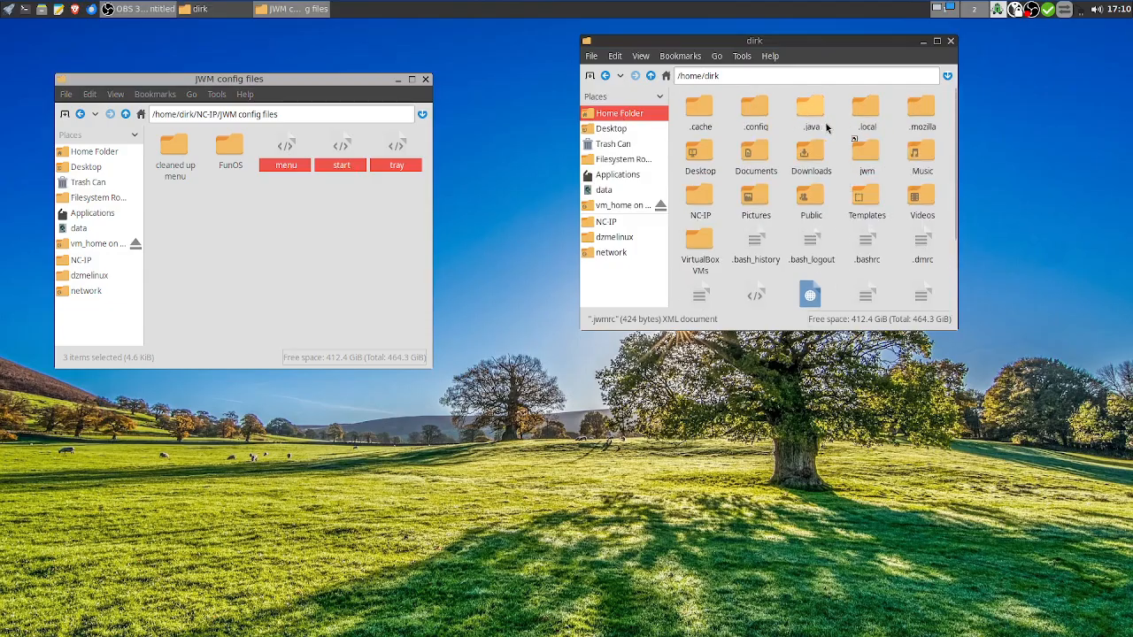
pyautogui.click(862, 156)
pyautogui.doubleClick(863, 156)
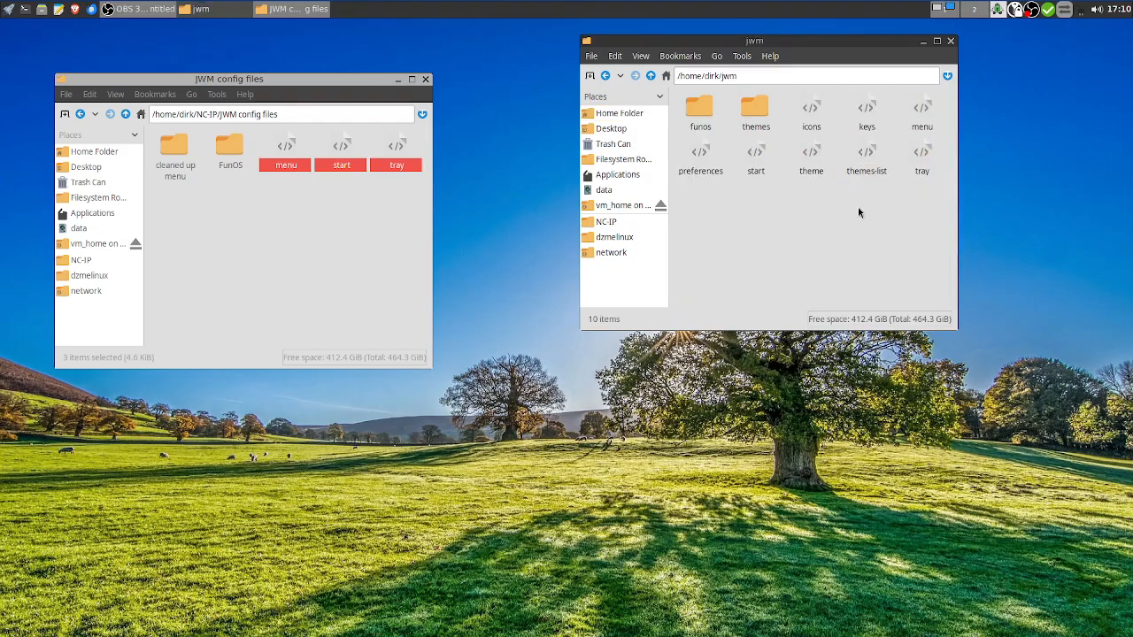
# Launch VirtualBox from the desktop application menu to test its entry, and close the VirtualBox Manager
pyautogui.rightClick(543, 190)
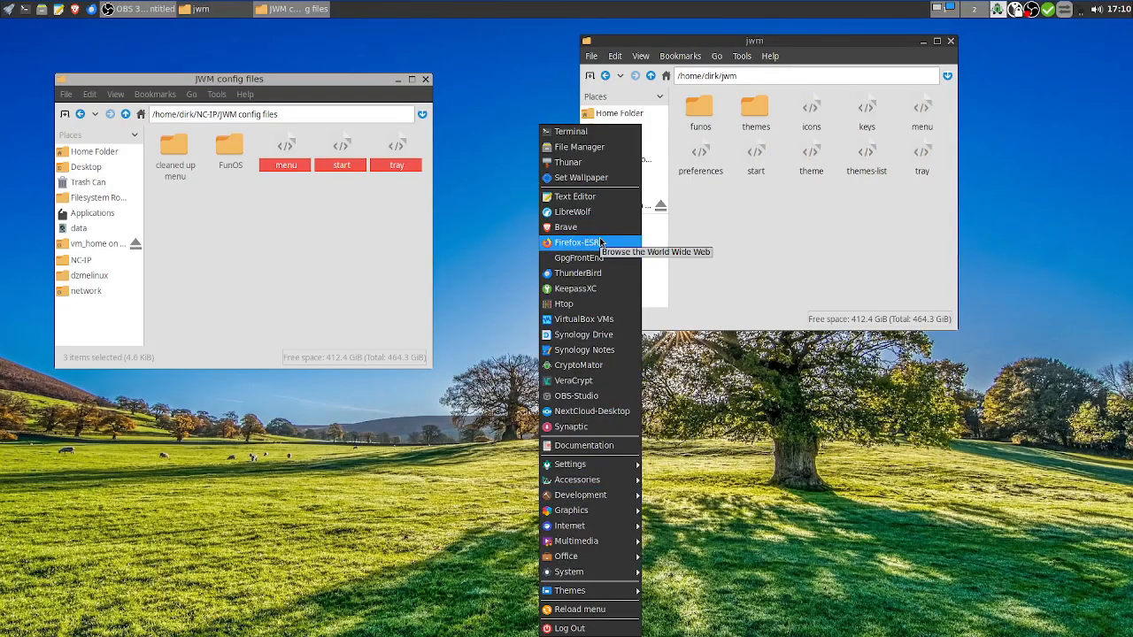
pyautogui.click(595, 316)
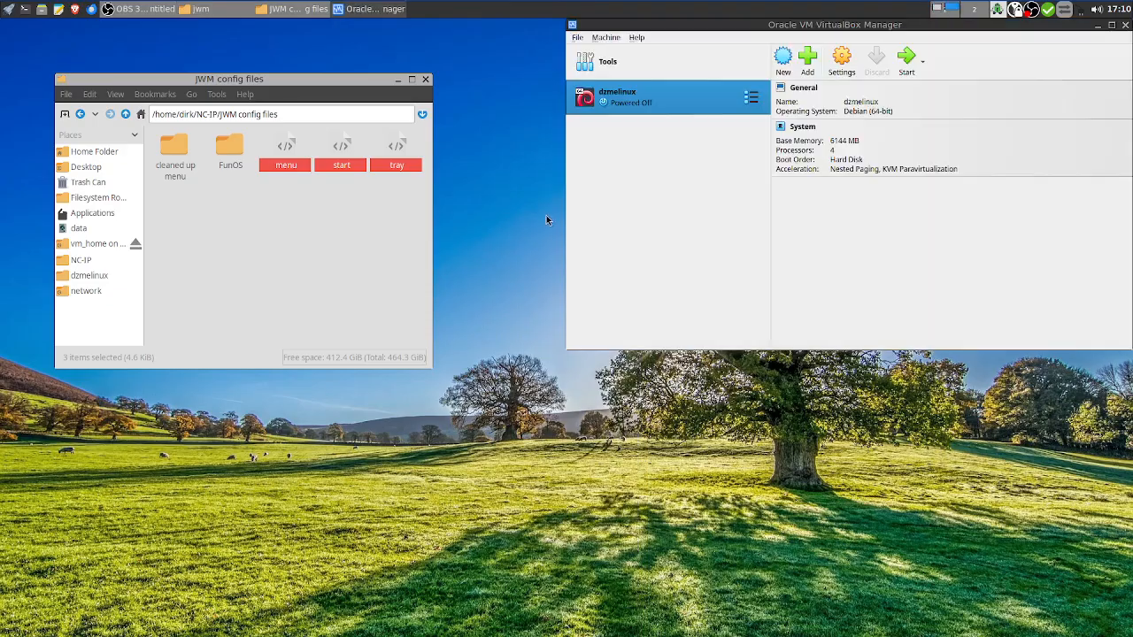
pyautogui.click(1125, 25)
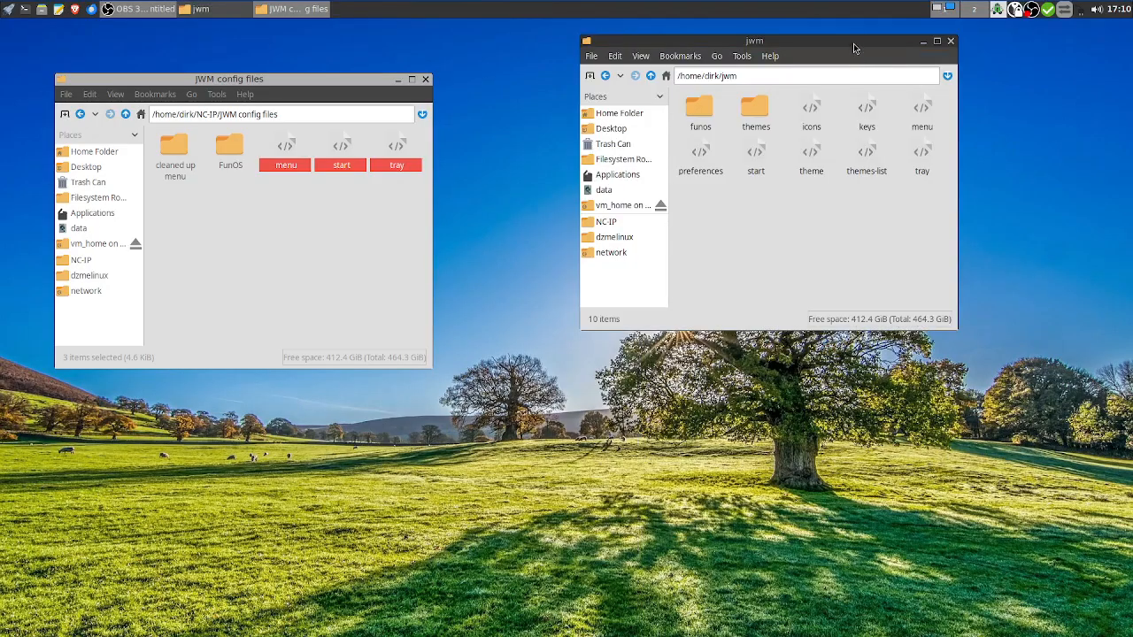
# Move the jwm folder window to the desktop's upper-right corner and look over the desktop application menu
pyautogui.moveTo(853, 43); pyautogui.dragTo(1027, 27)
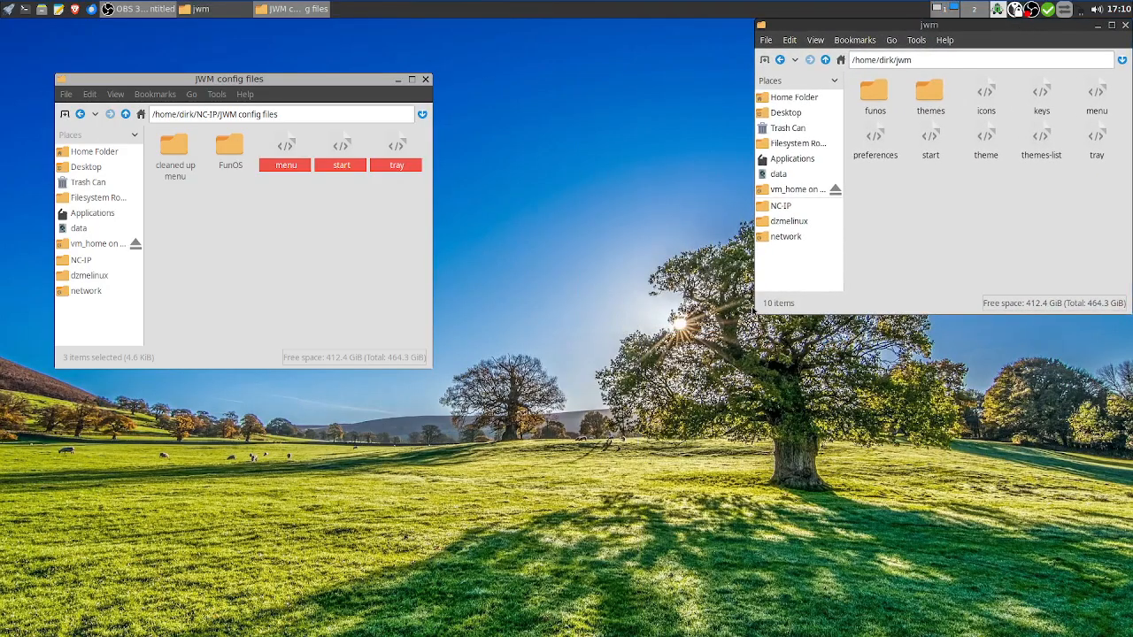
pyautogui.rightClick(597, 284)
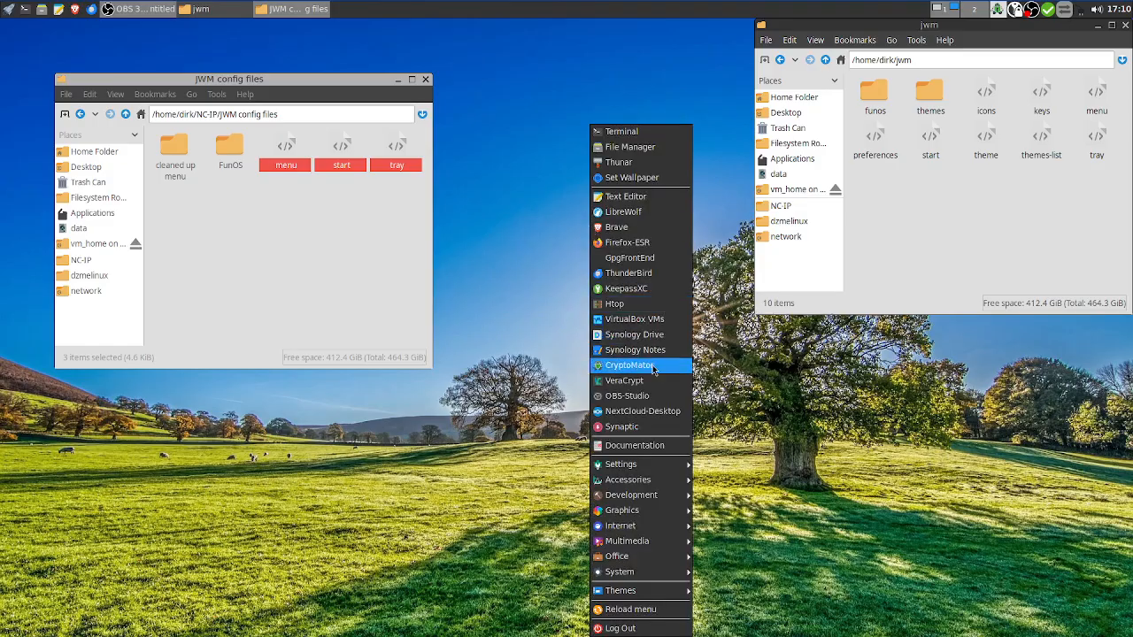
pyautogui.click(522, 128)
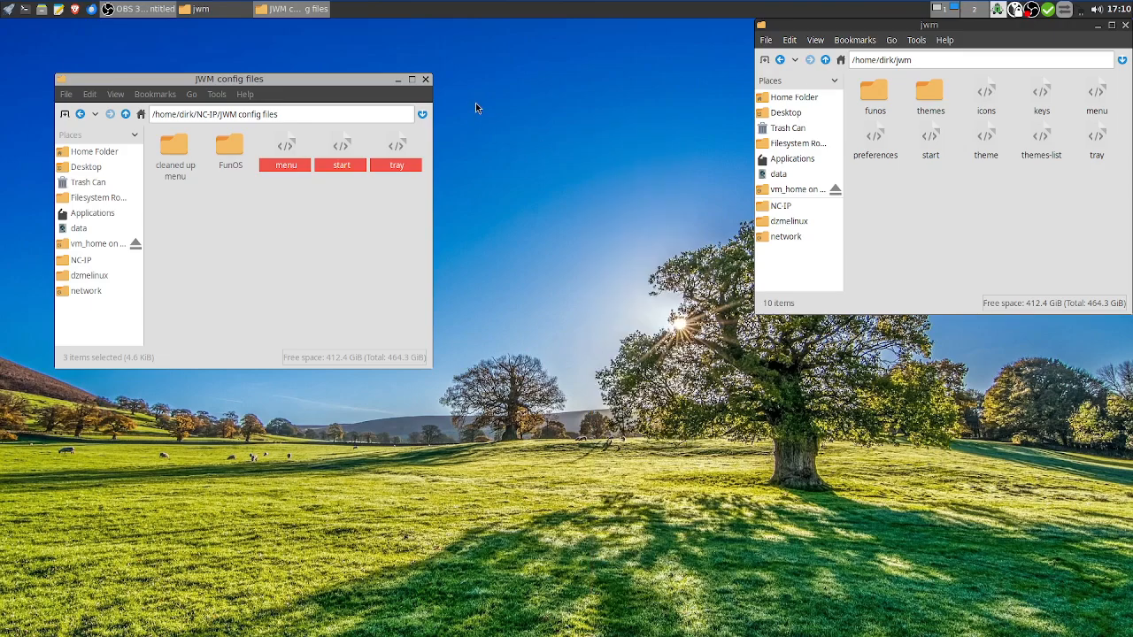
# Launch Synaptic Package Manager from the desktop application menu and authenticate with the account password
pyautogui.rightClick(475, 102)
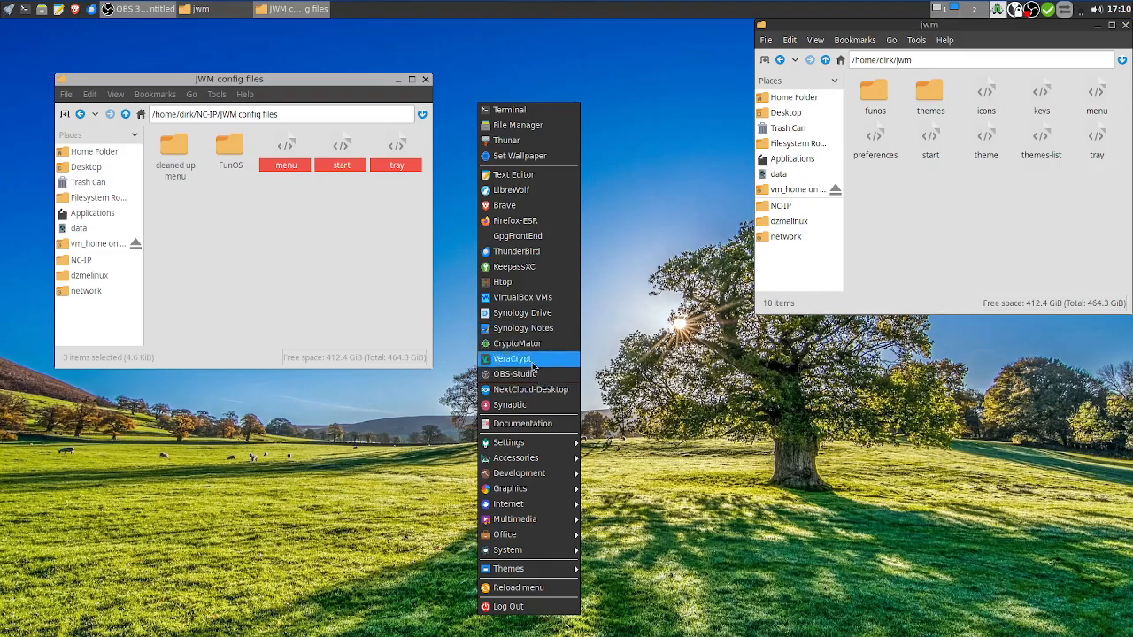
pyautogui.click(520, 409)
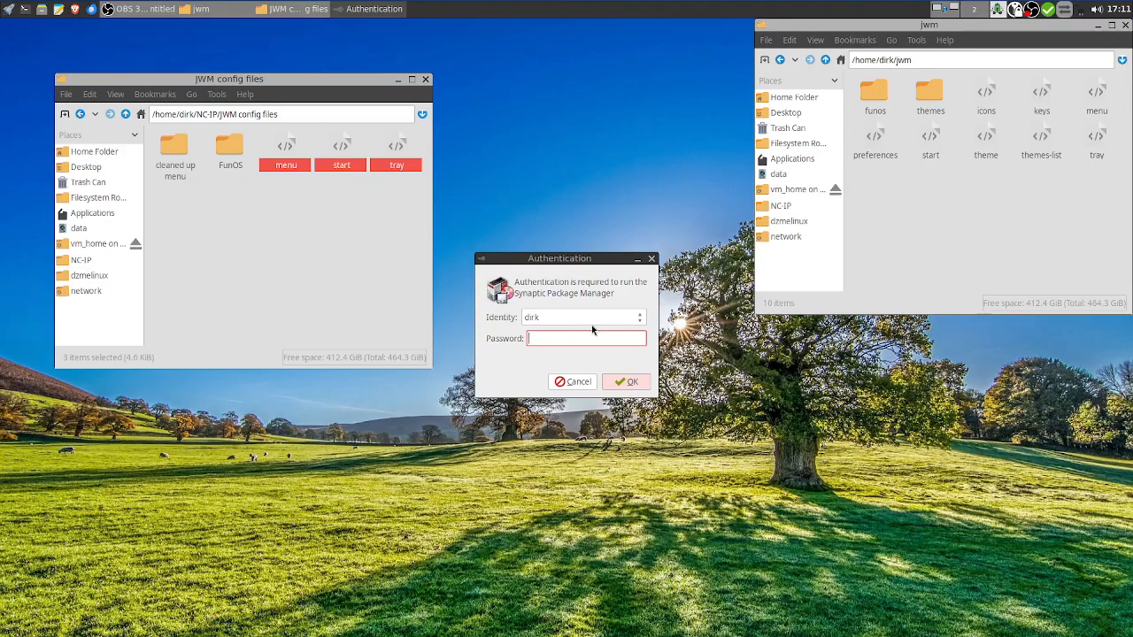
pyautogui.write('••••••••')
pyautogui.press('Return')
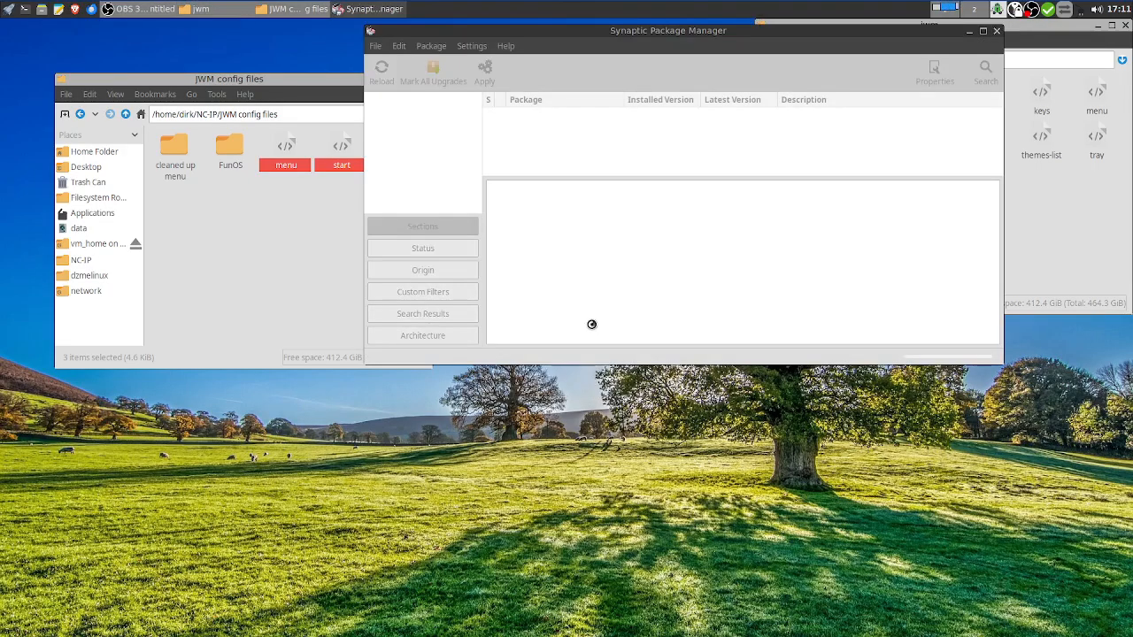
# Search Synaptic's package descriptions and names for virtualbox, and move its window clear of the jwm folder window
pyautogui.click(987, 74)
pyautogui.write('vi')
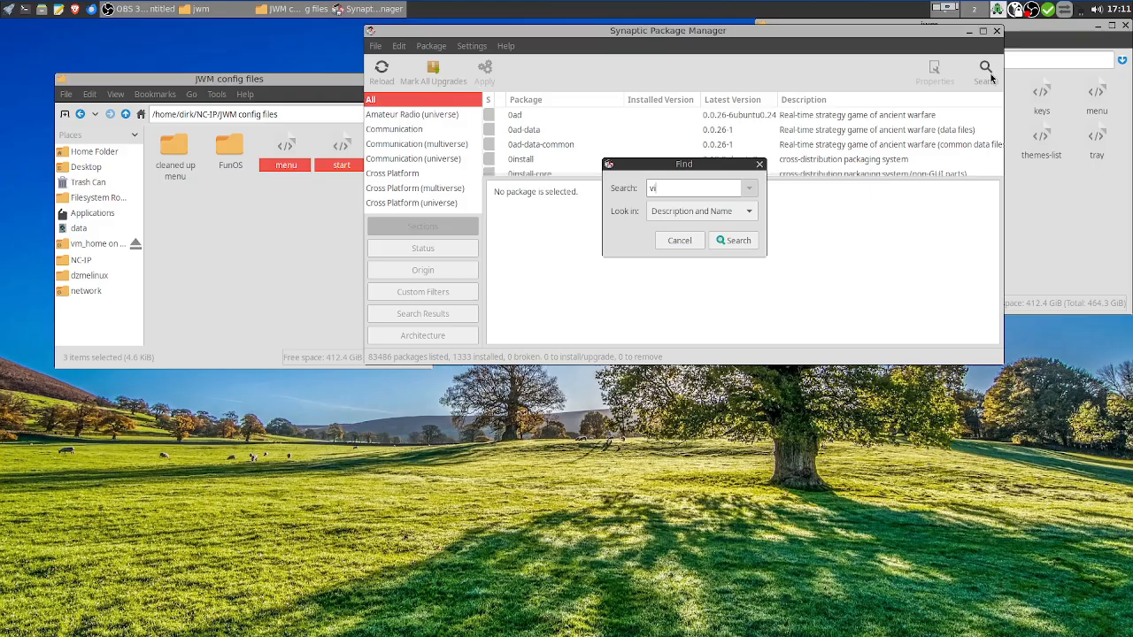
pyautogui.write('rtualbox')
pyautogui.click(740, 240)
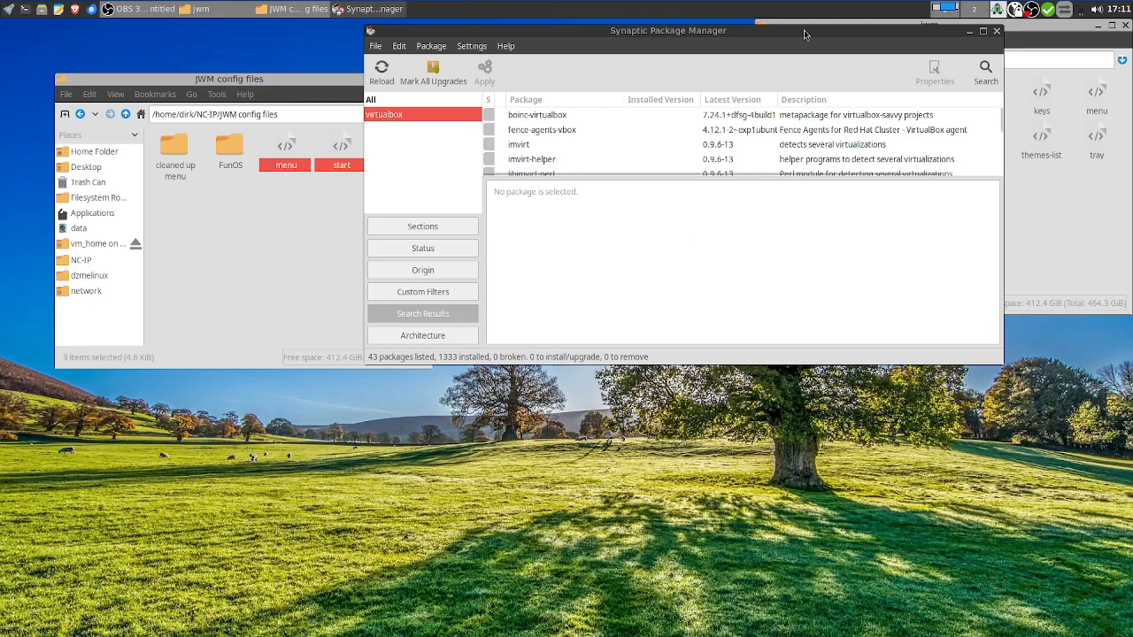
pyautogui.moveTo(791, 33); pyautogui.dragTo(427, 27)
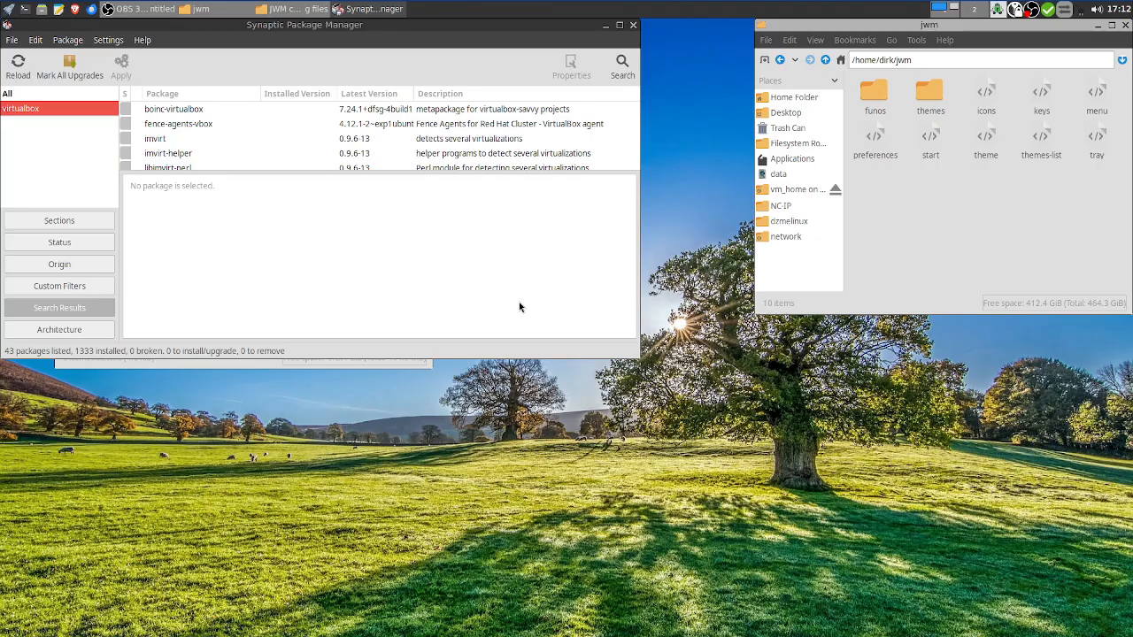
# Look through the virtualbox search results in Synaptic, view the virtualbox-ext-pack package description, and close Synaptic
pyautogui.click(627, 65)
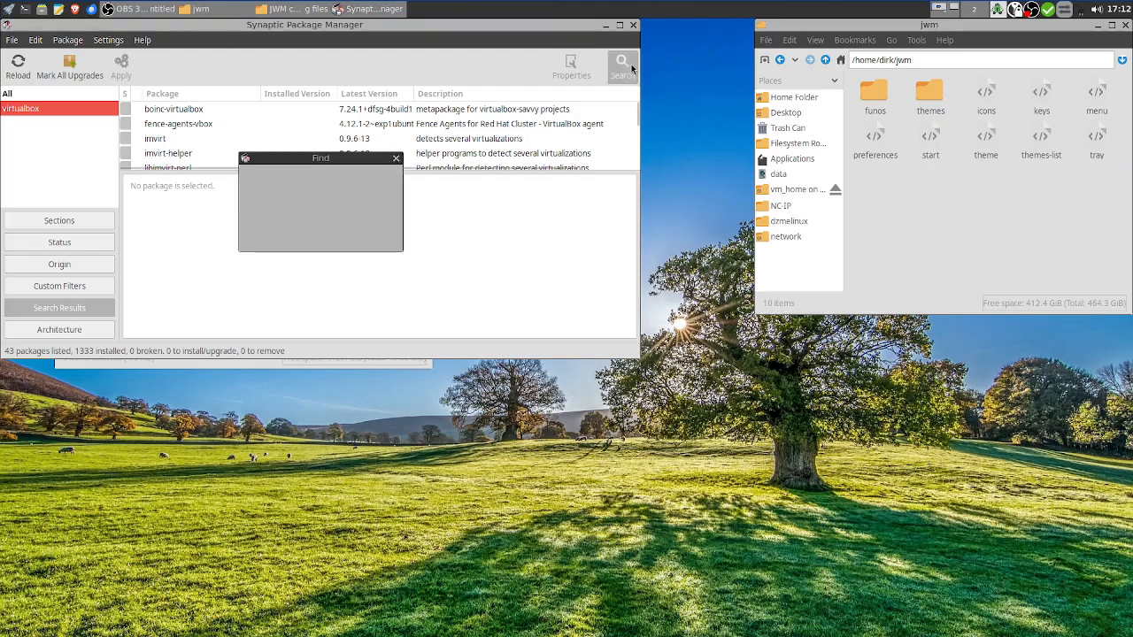
pyautogui.click(372, 236)
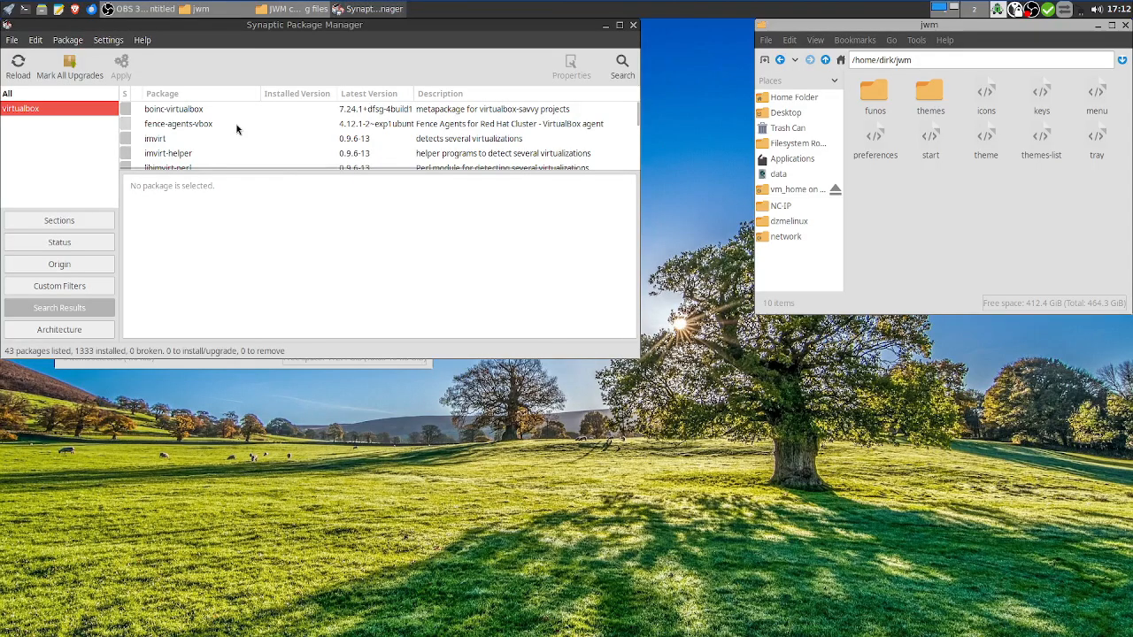
pyautogui.scroll(-5, 236, 130)
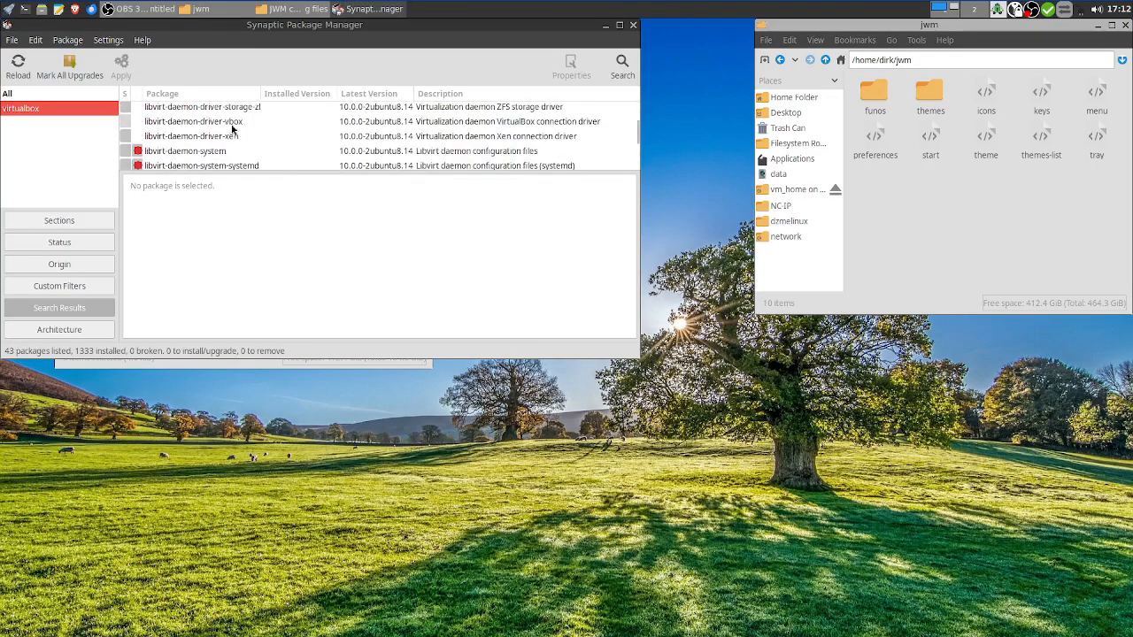
pyautogui.scroll(-4, 233, 129)
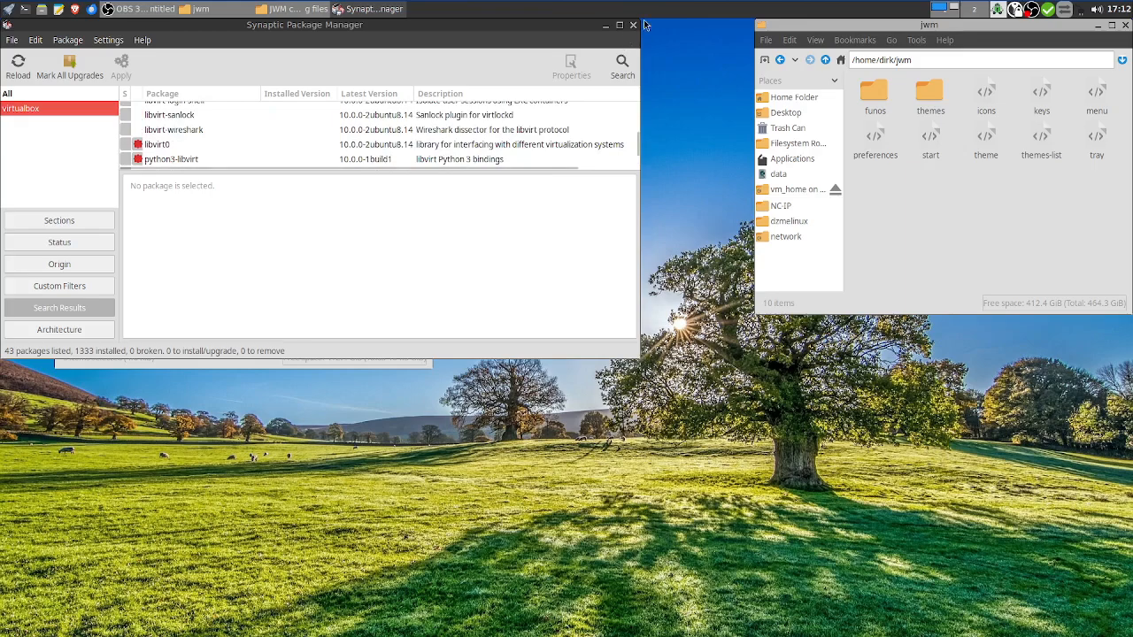
pyautogui.moveTo(577, 22); pyautogui.dragTo(746, 24)
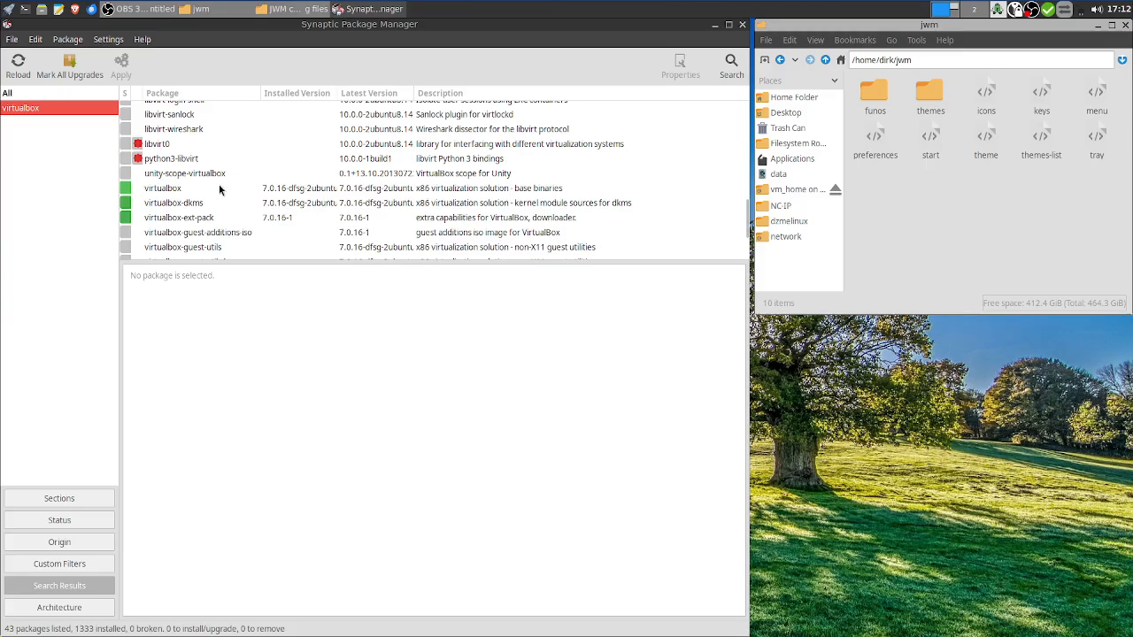
pyautogui.click(160, 218)
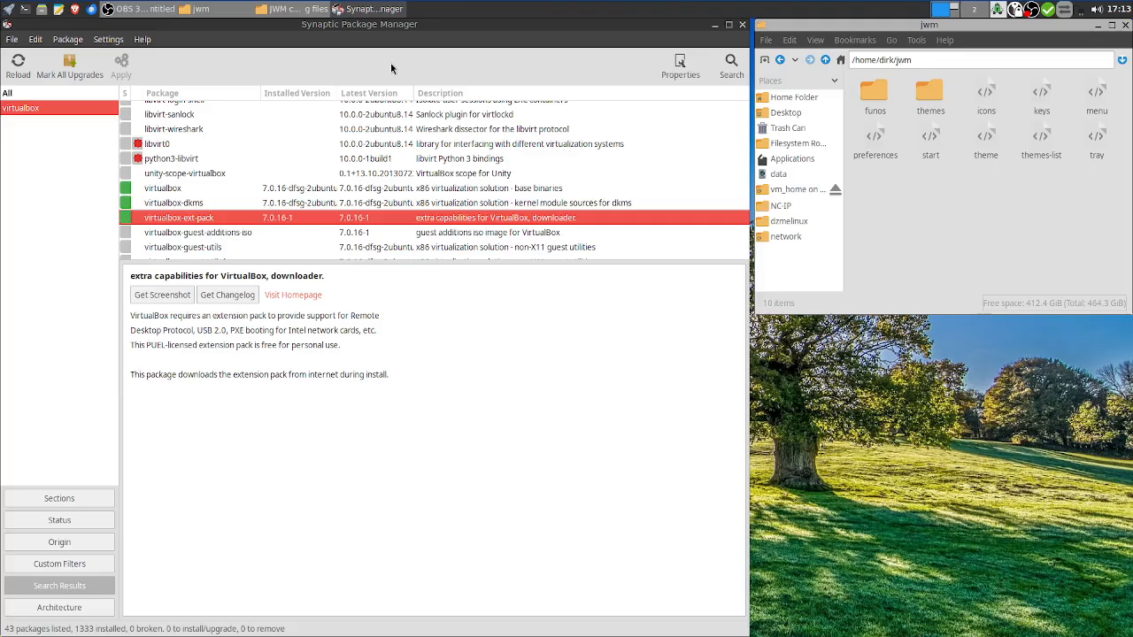
pyautogui.click(742, 25)
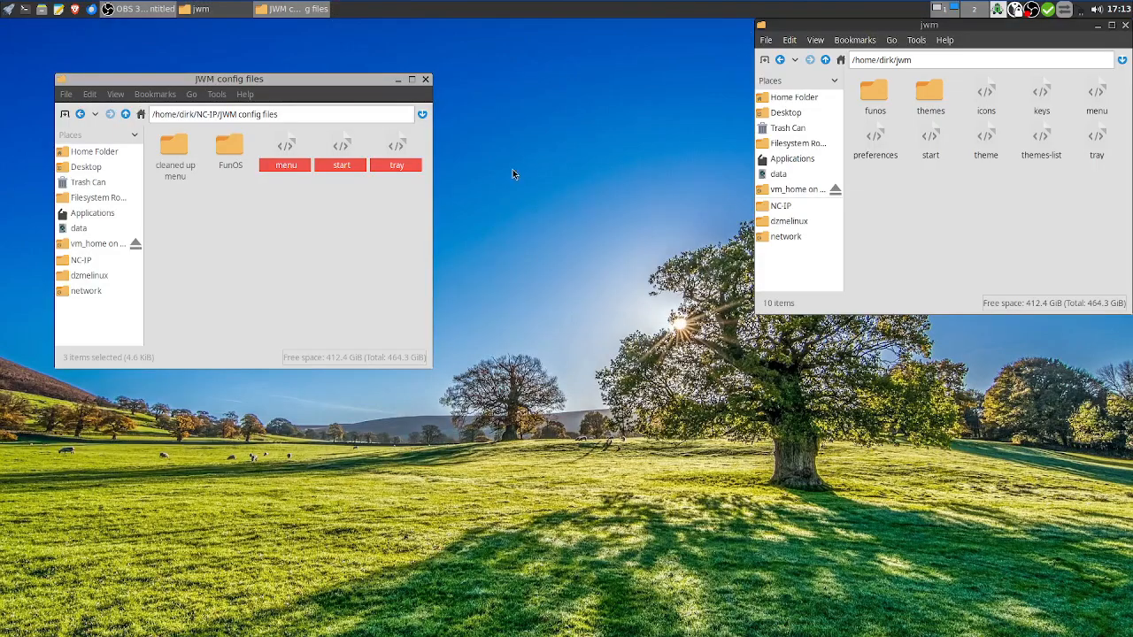
# Place the JWM config files window directly beside the jwm folder window and clear its file selection
pyautogui.moveTo(355, 79); pyautogui.dragTo(572, 72)
pyautogui.moveTo(666, 35); pyautogui.dragTo(676, 25)
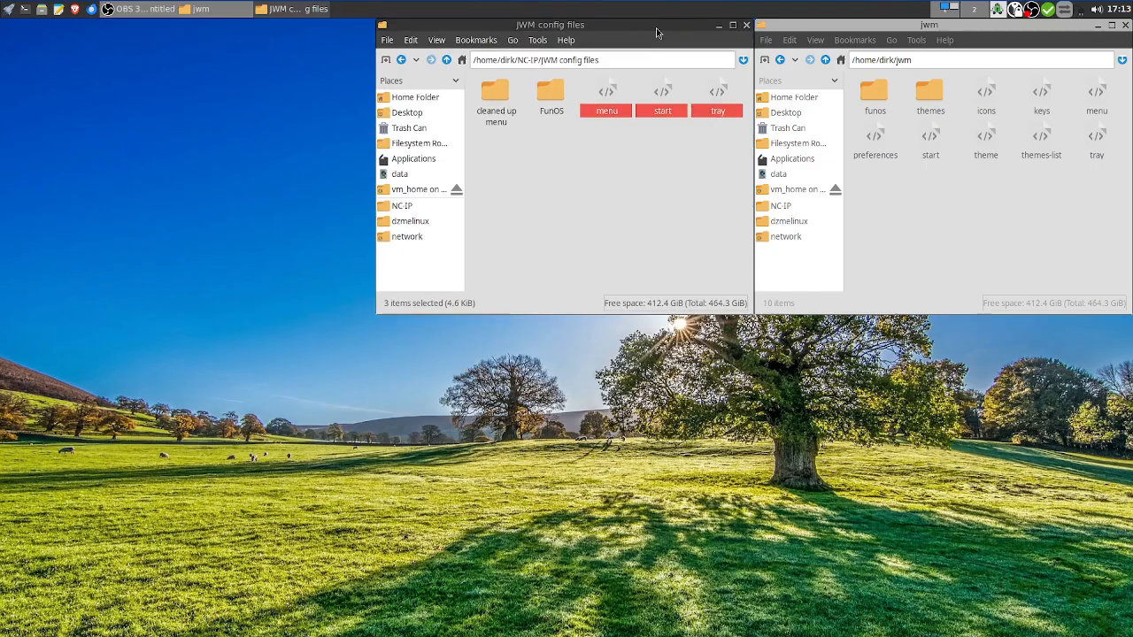
pyautogui.click(554, 194)
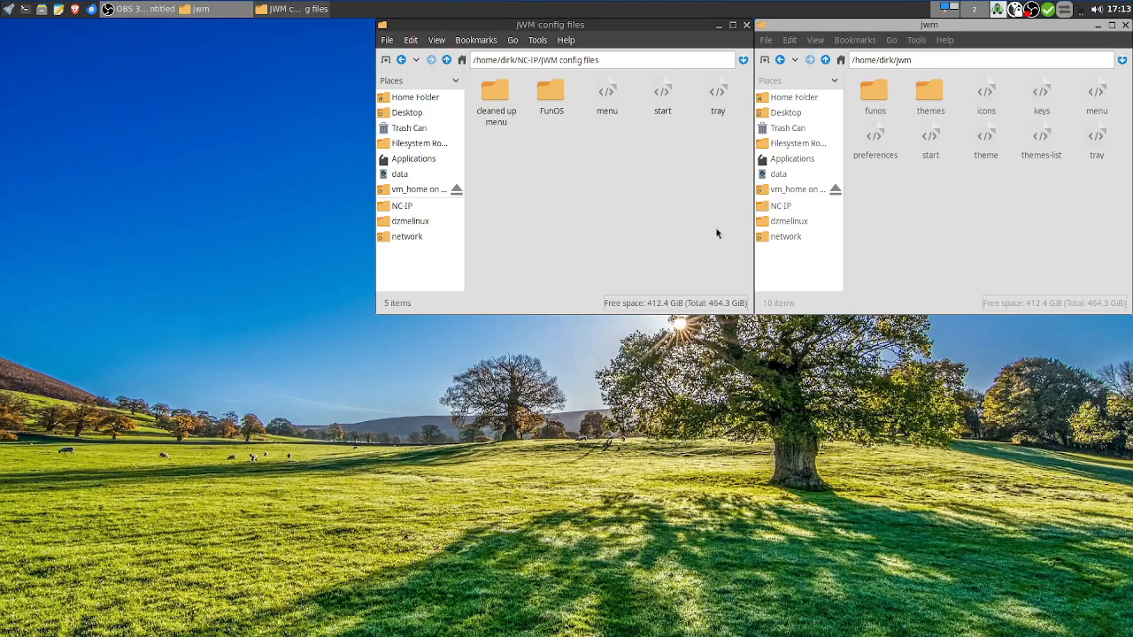
pyautogui.click(445, 42)
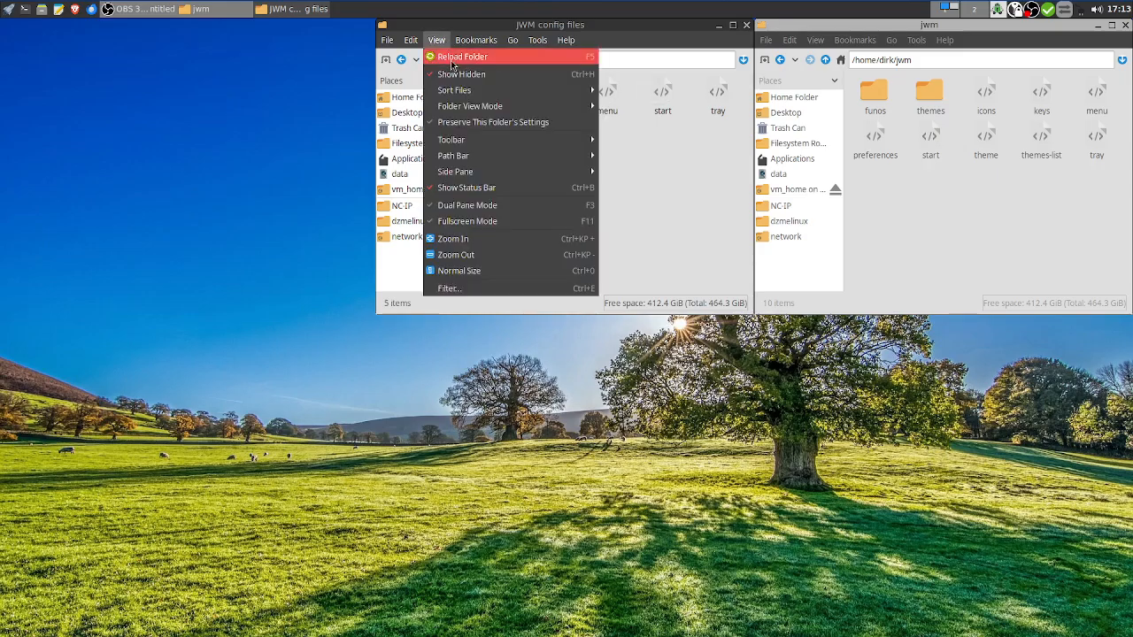
pyautogui.click(1026, 258)
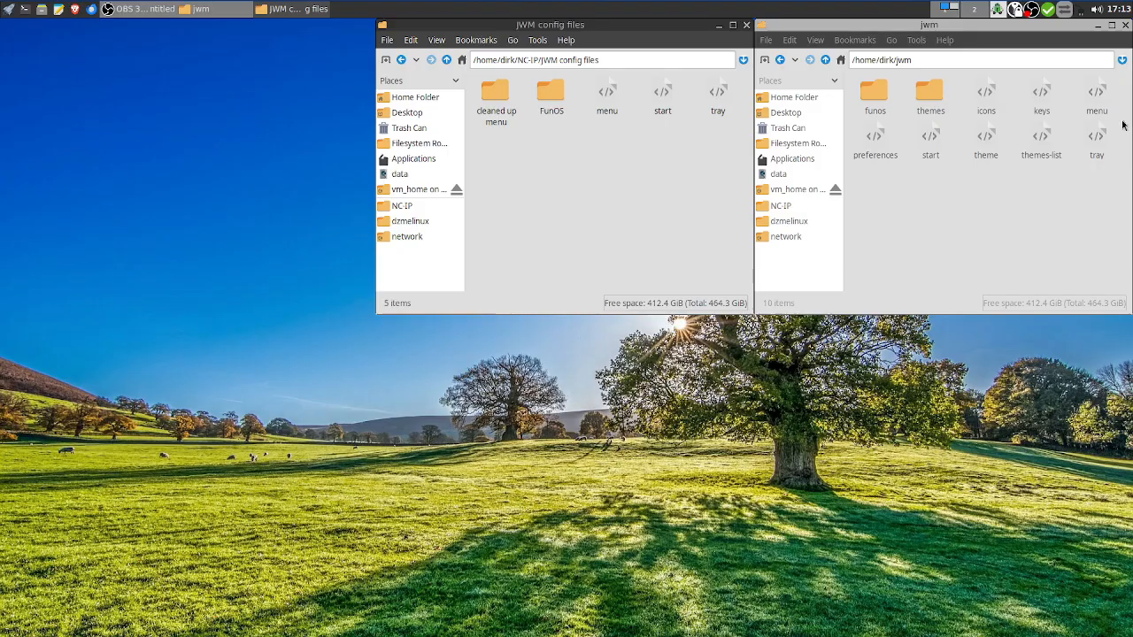
# Open the jwm folder's menu file in the text editor, and show the NC-IP folder in the file manager window
pyautogui.rightClick(1094, 99)
pyautogui.click(1019, 124)
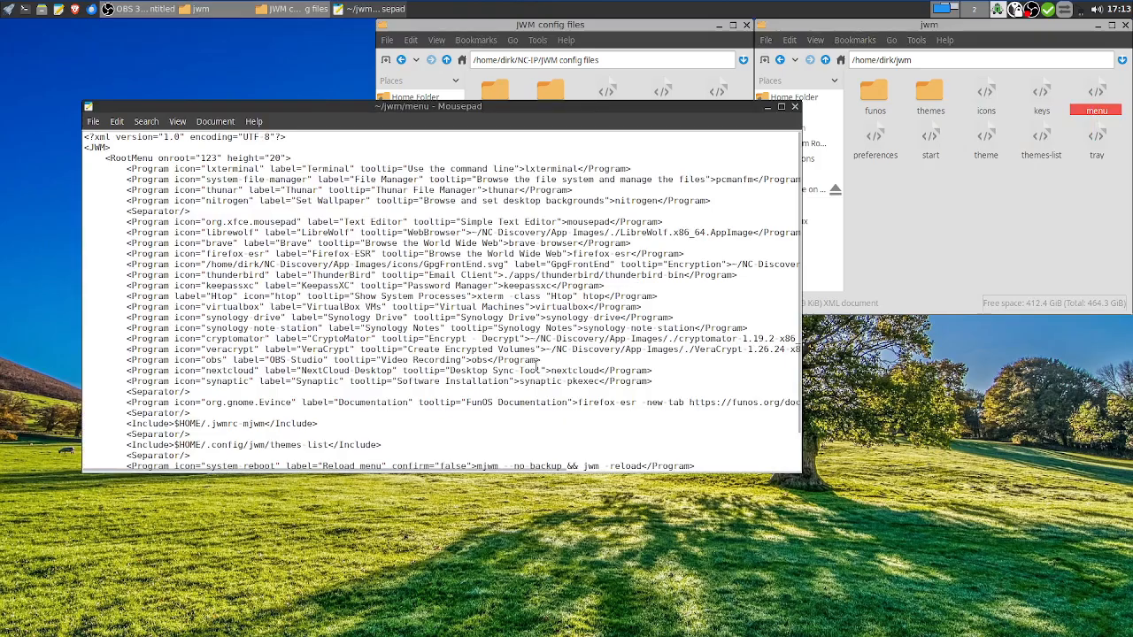
pyautogui.moveTo(563, 107); pyautogui.dragTo(479, 24)
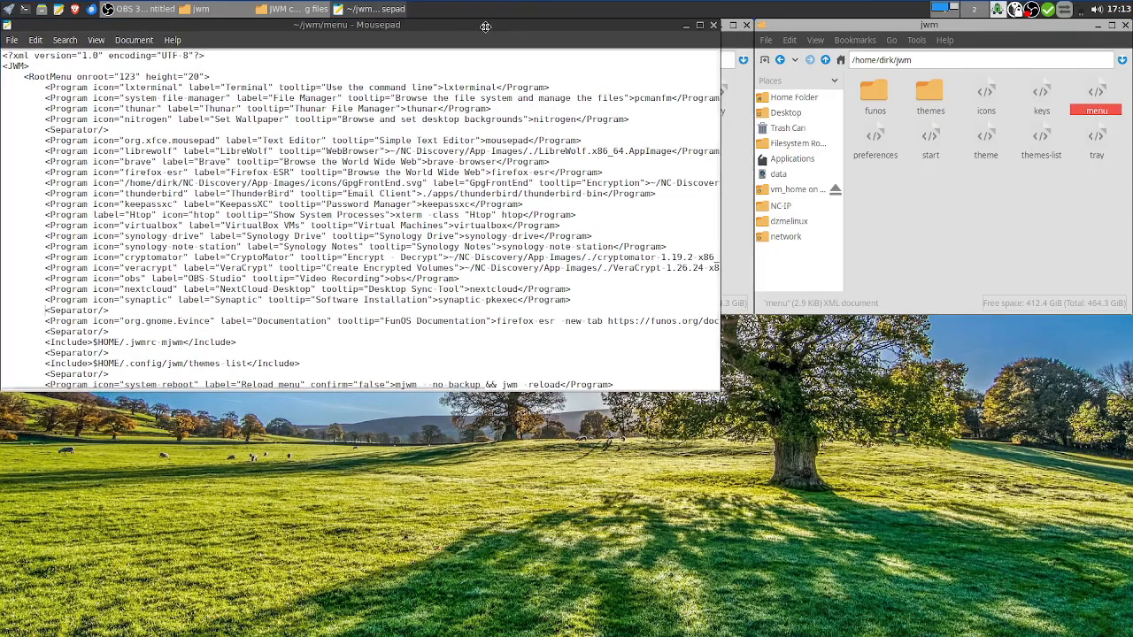
pyautogui.click(796, 208)
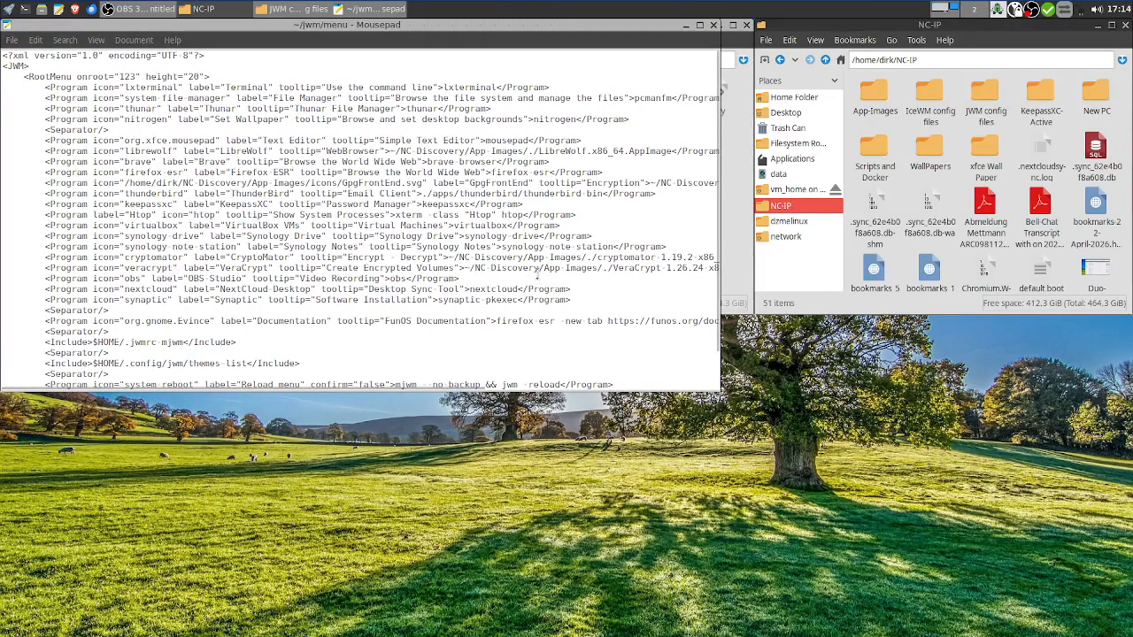
# Replace NC-Discovery with NC-IP in the VeraCrypt and CryptoMator program paths of the menu file
pyautogui.click(543, 271)
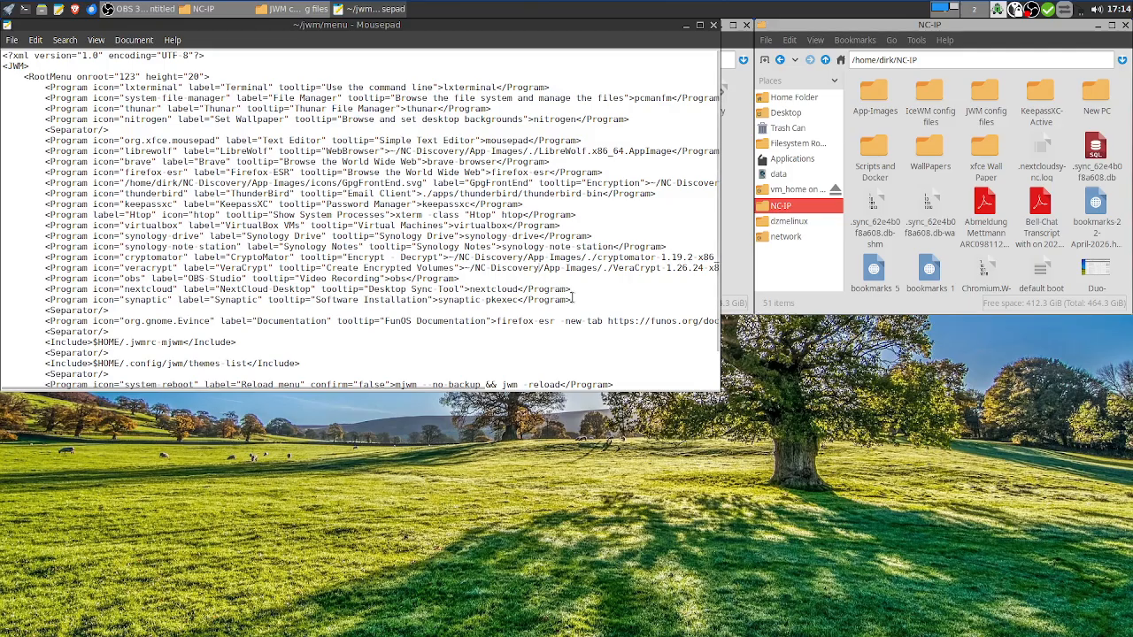
pyautogui.press('BackSpace')
pyautogui.press('BackSpace')
pyautogui.press('BackSpace')
pyautogui.press('BackSpace')
pyautogui.press('BackSpace')
pyautogui.press('BackSpace')
pyautogui.press('BackSpace')
pyautogui.press('BackSpace')
pyautogui.press('BackSpace')
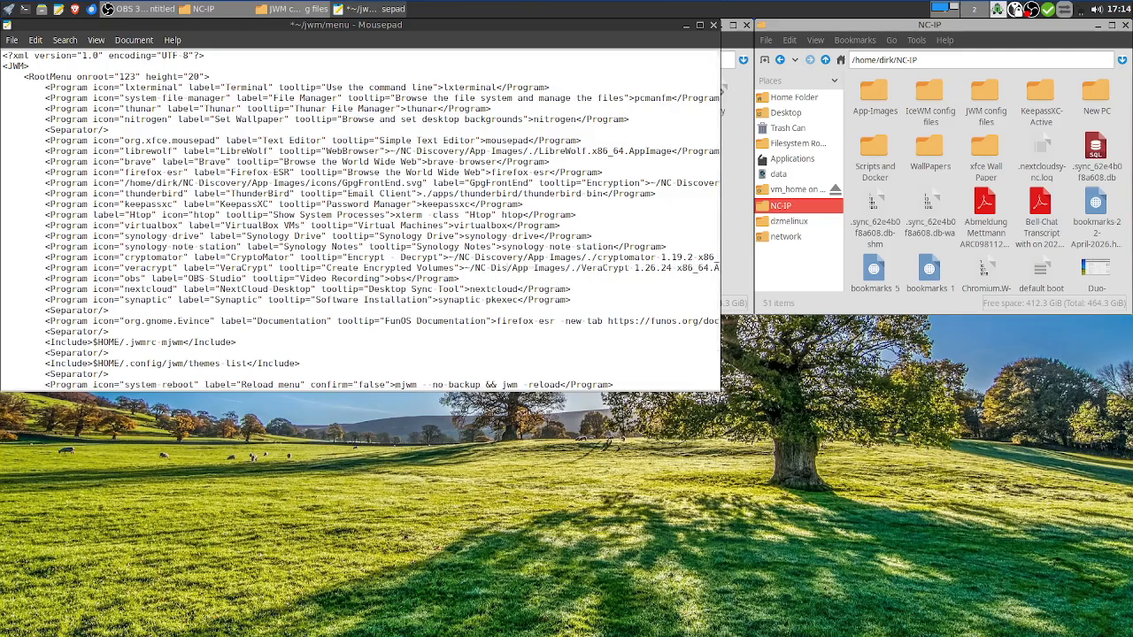
pyautogui.write('IP')
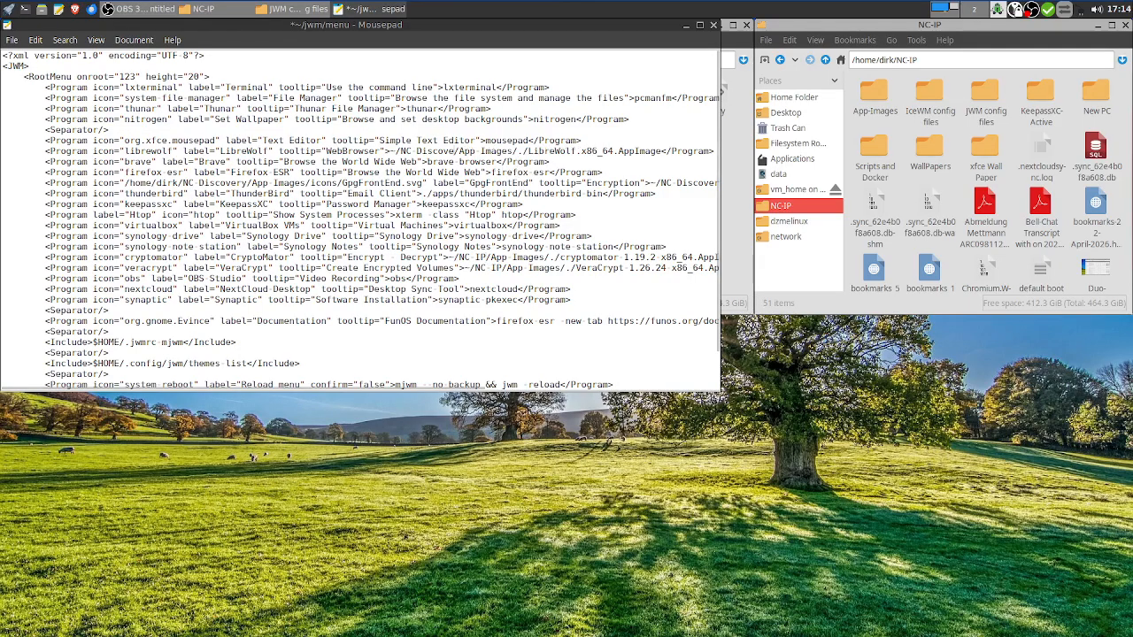
# Replace NC-Discovery with NC-IP in the LibreWolf program path of the menu file
pyautogui.press('BackSpace')
pyautogui.press('BackSpace')
pyautogui.press('BackSpace')
pyautogui.press('BackSpace')
pyautogui.press('BackSpace')
pyautogui.press('BackSpace')
pyautogui.press('BackSpace')
pyautogui.press('BackSpace')
pyautogui.press('BackSpace')
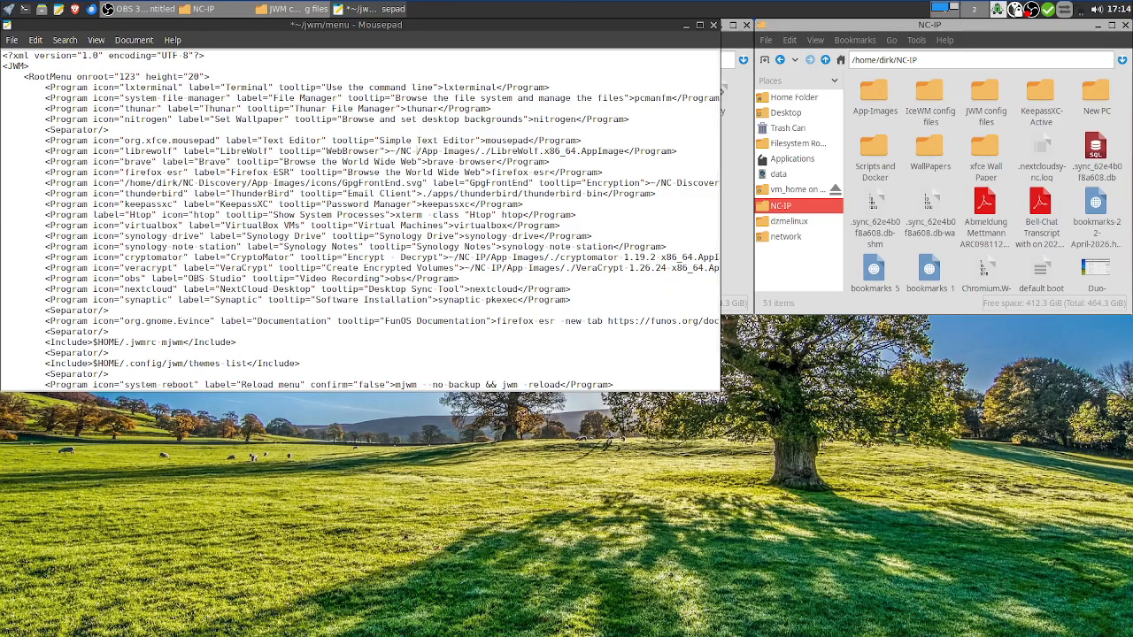
pyautogui.write('IP')
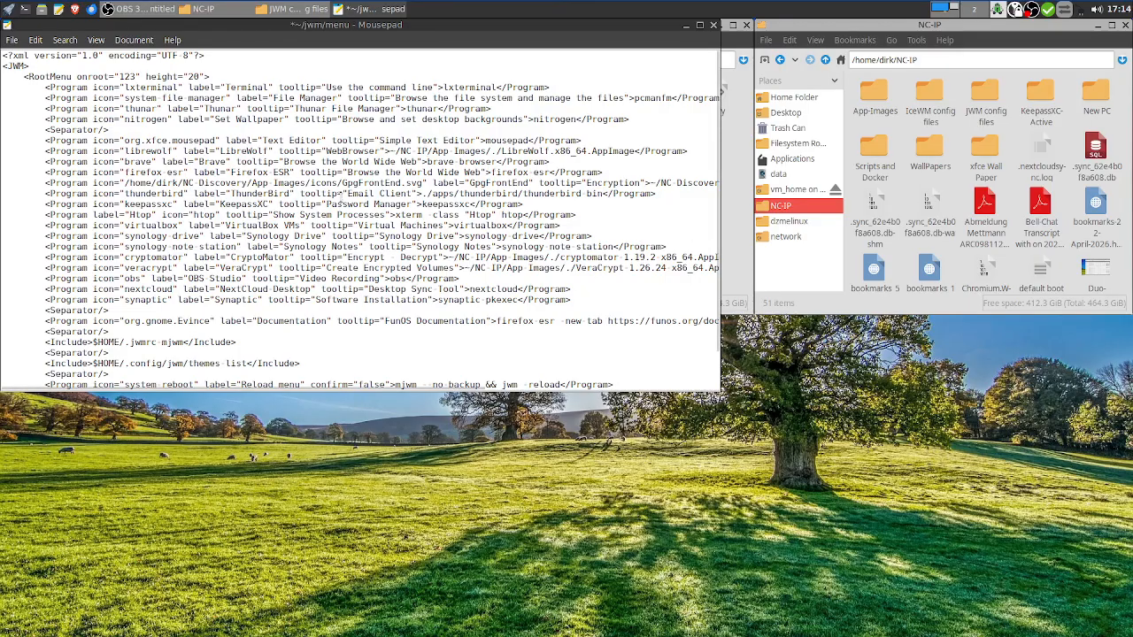
# Save the edited menu file and reload the desktop application menu
pyautogui.click(13, 41)
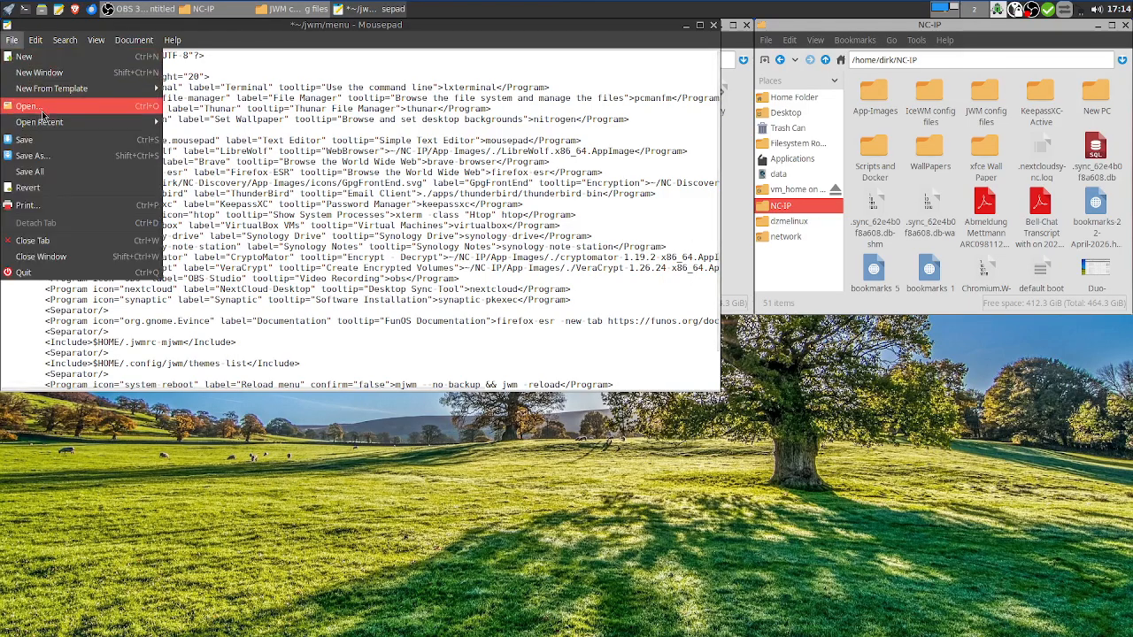
pyautogui.click(35, 141)
pyautogui.rightClick(307, 445)
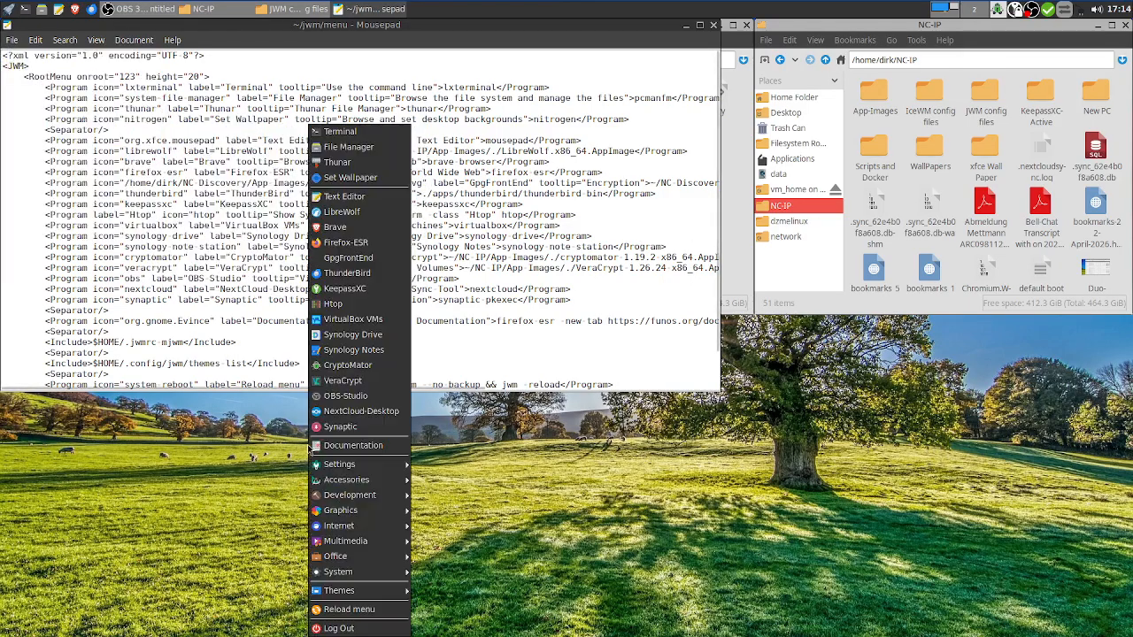
pyautogui.click(370, 615)
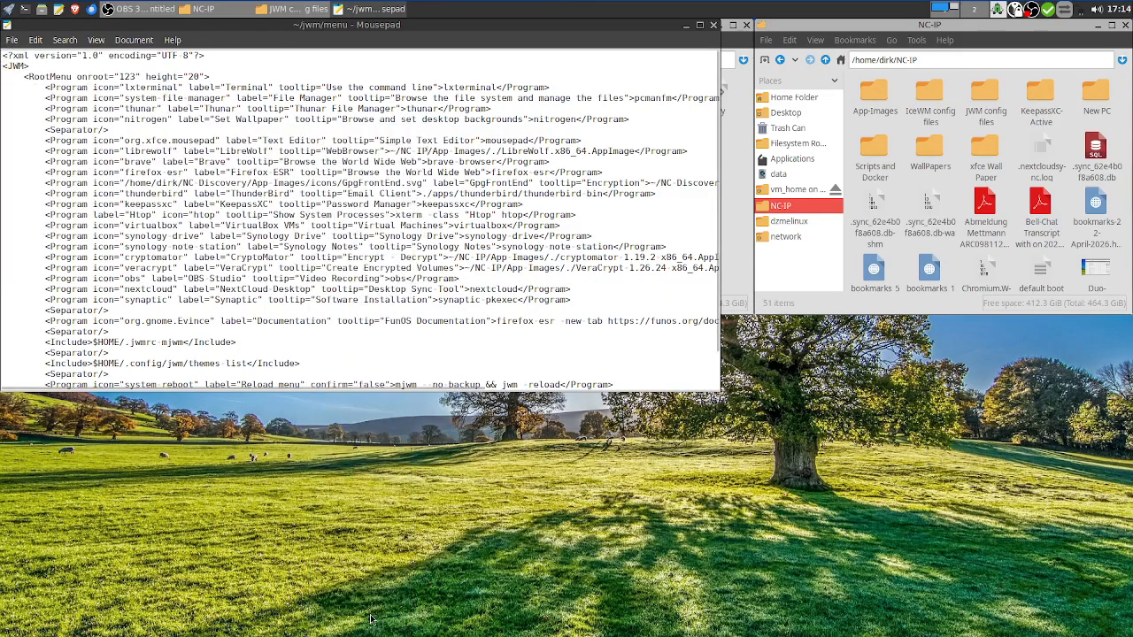
# Launch LibreWolf from the desktop application menu to test its corrected path, and close the browser
pyautogui.rightClick(489, 538)
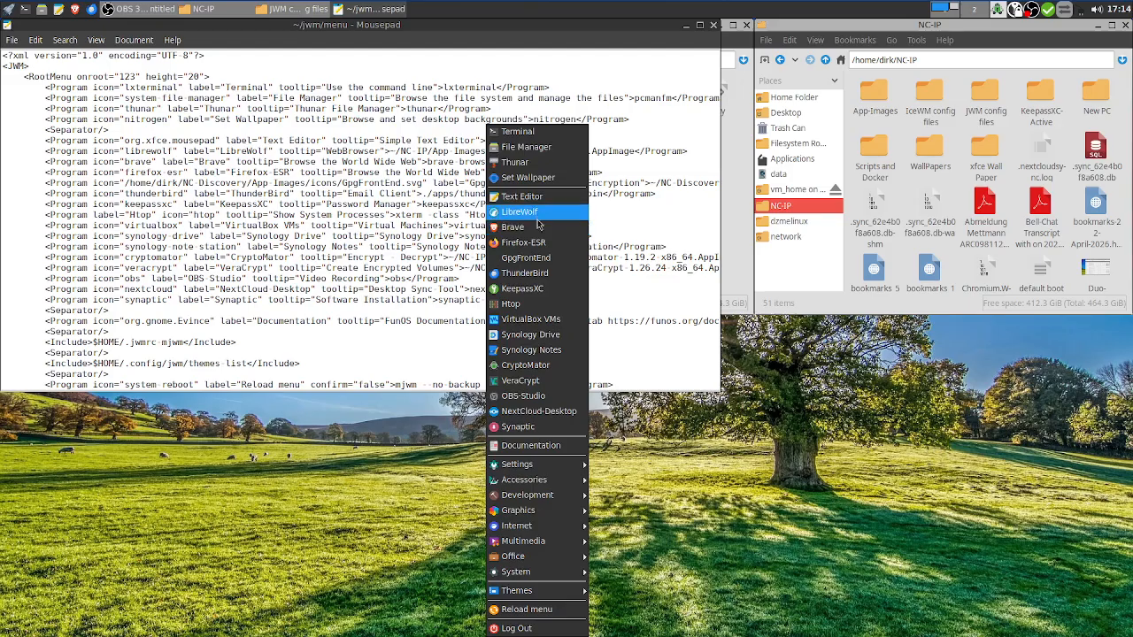
pyautogui.click(536, 215)
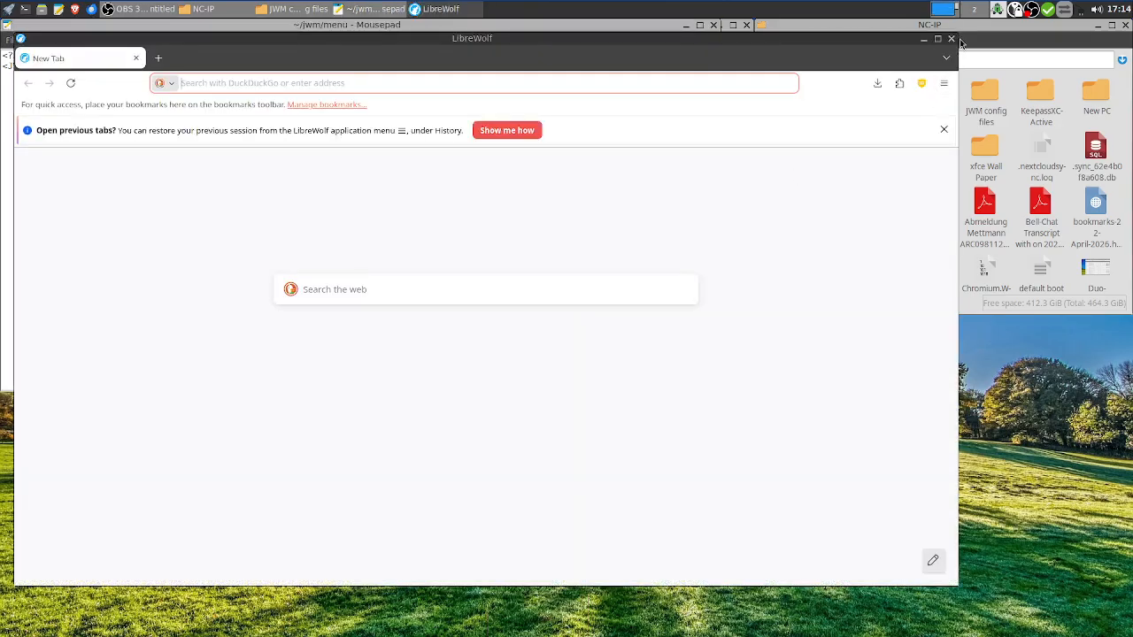
pyautogui.click(951, 39)
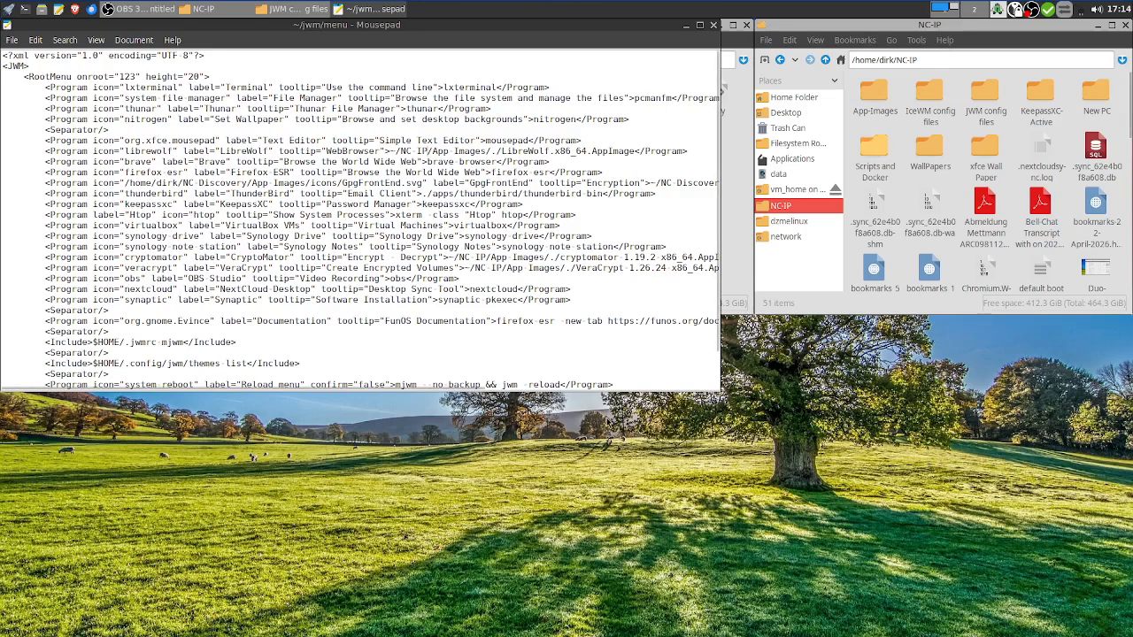
pyautogui.press('Escape')
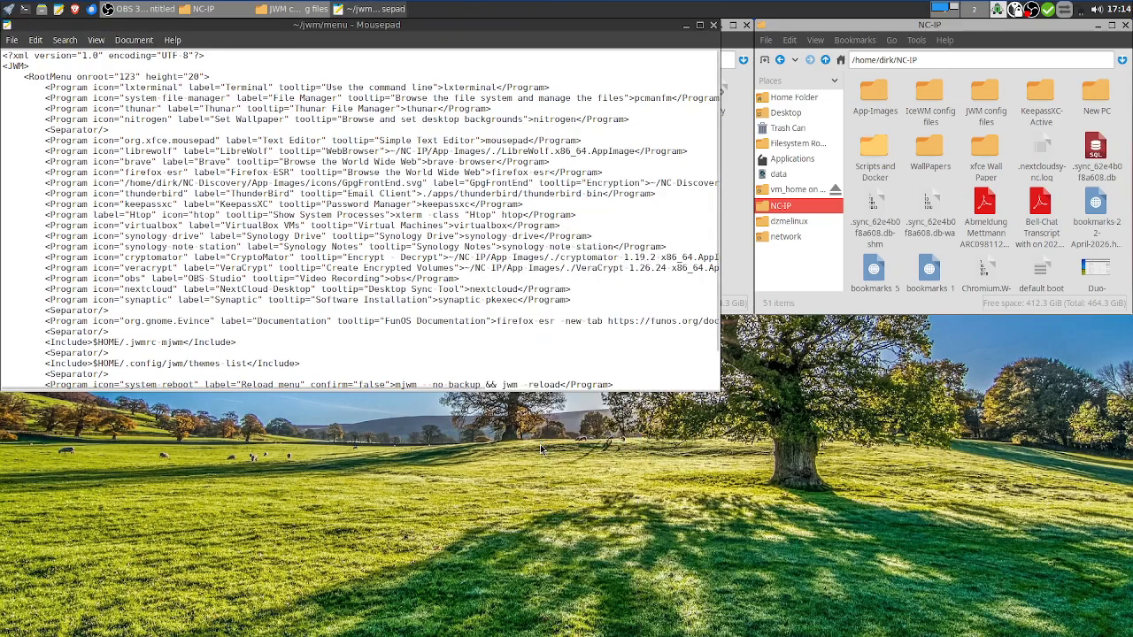
pyautogui.click(443, 442)
pyautogui.click(449, 445)
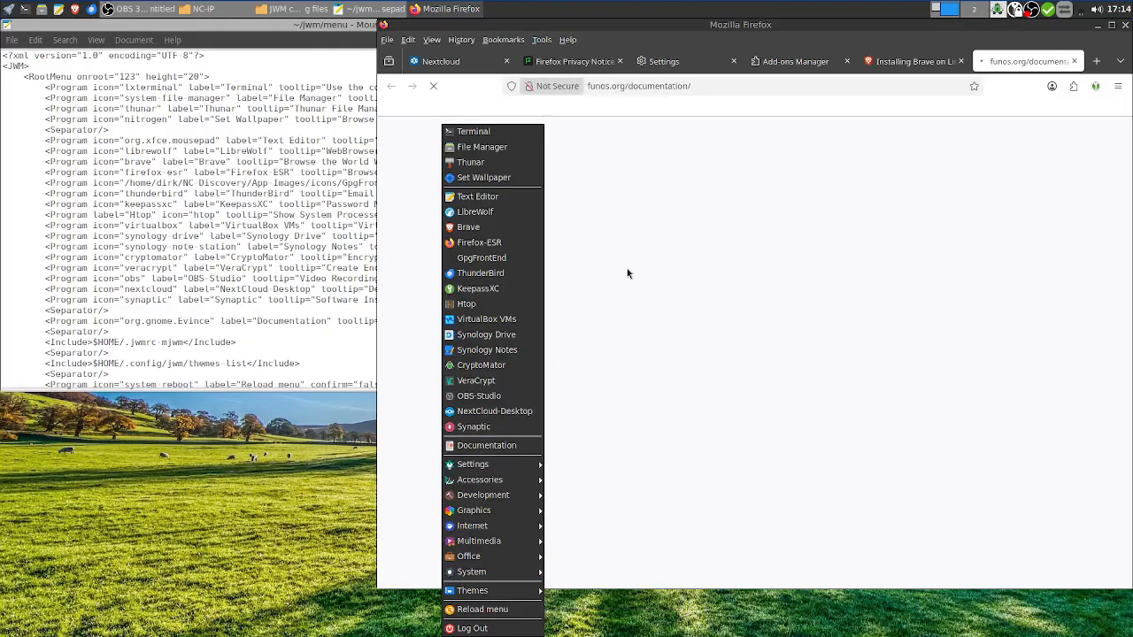
pyautogui.click(1124, 26)
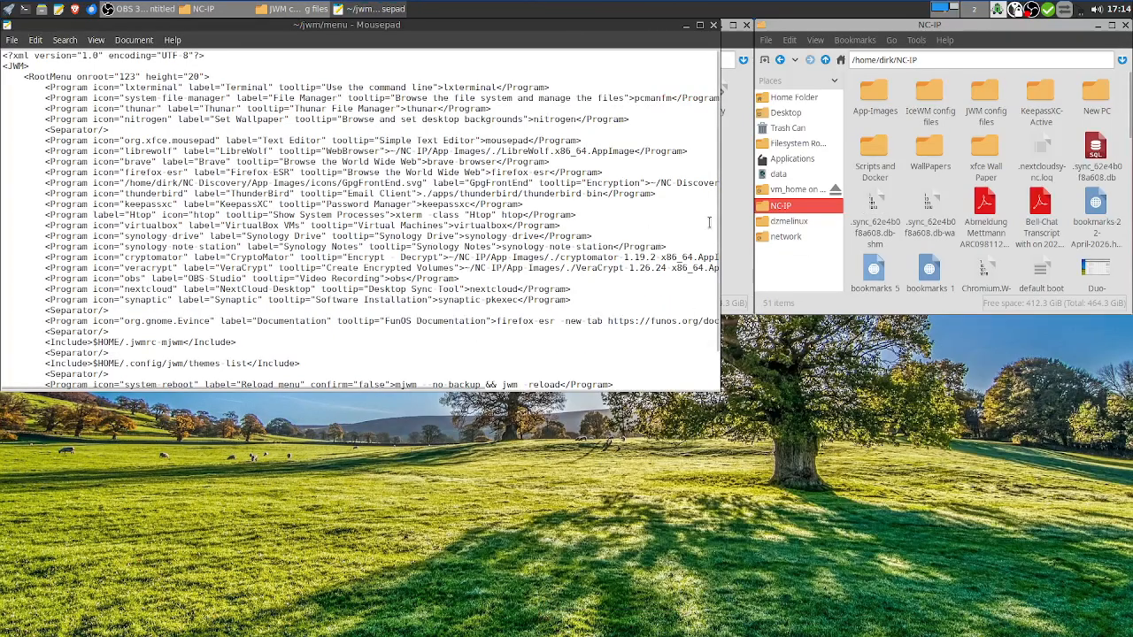
# Close the menu file's editor, launch CryptoMator from the desktop application menu to test its entry, and close it
pyautogui.click(713, 25)
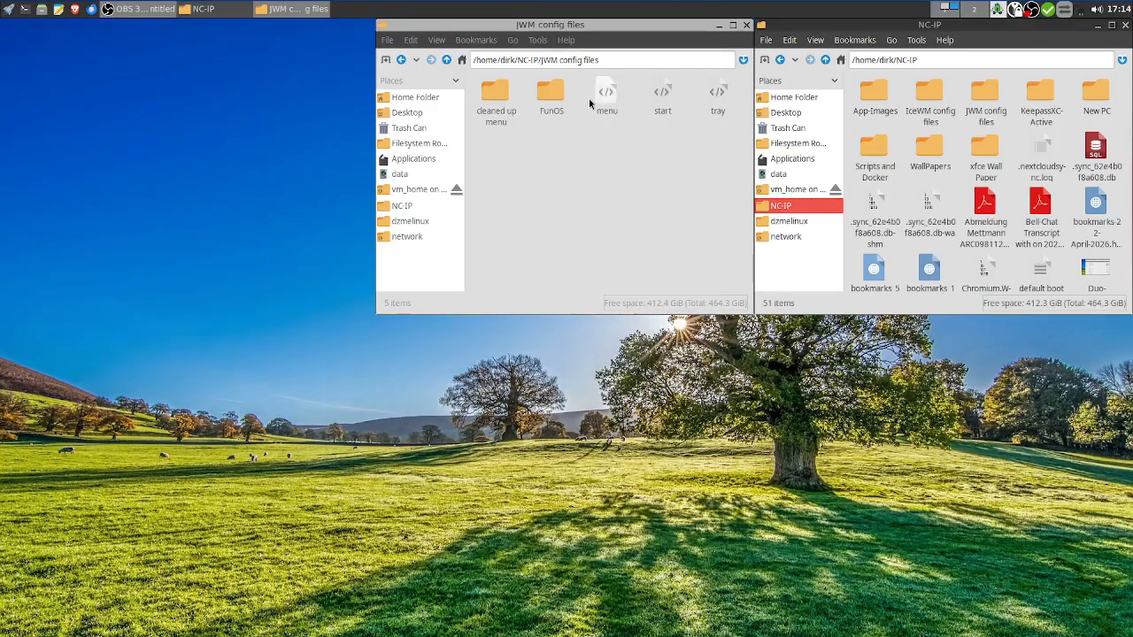
pyautogui.rightClick(184, 252)
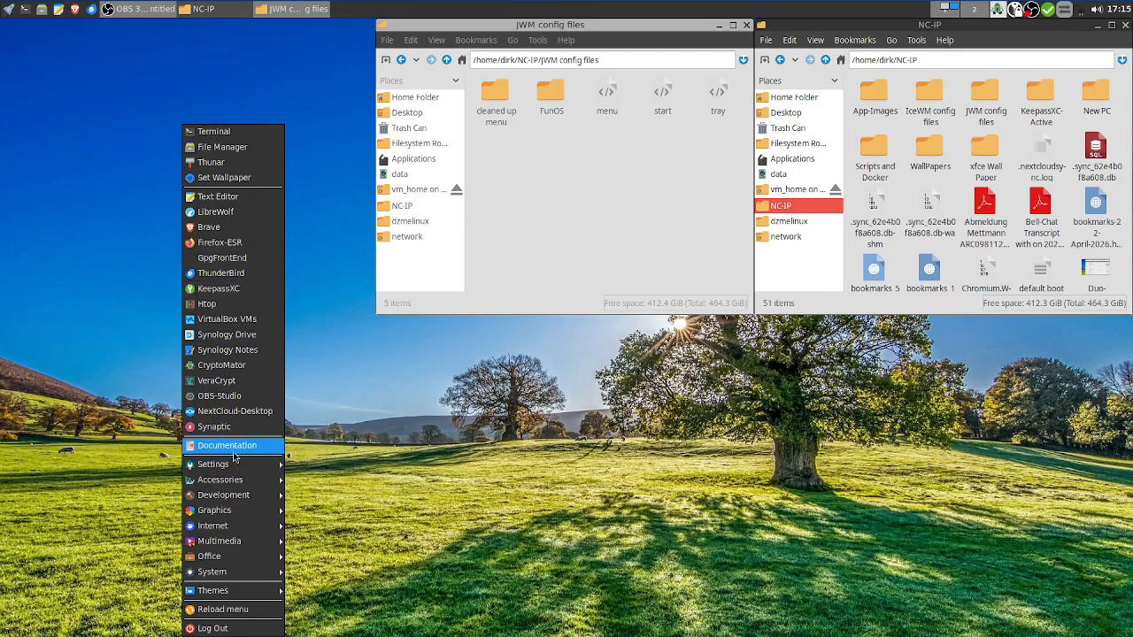
pyautogui.click(226, 379)
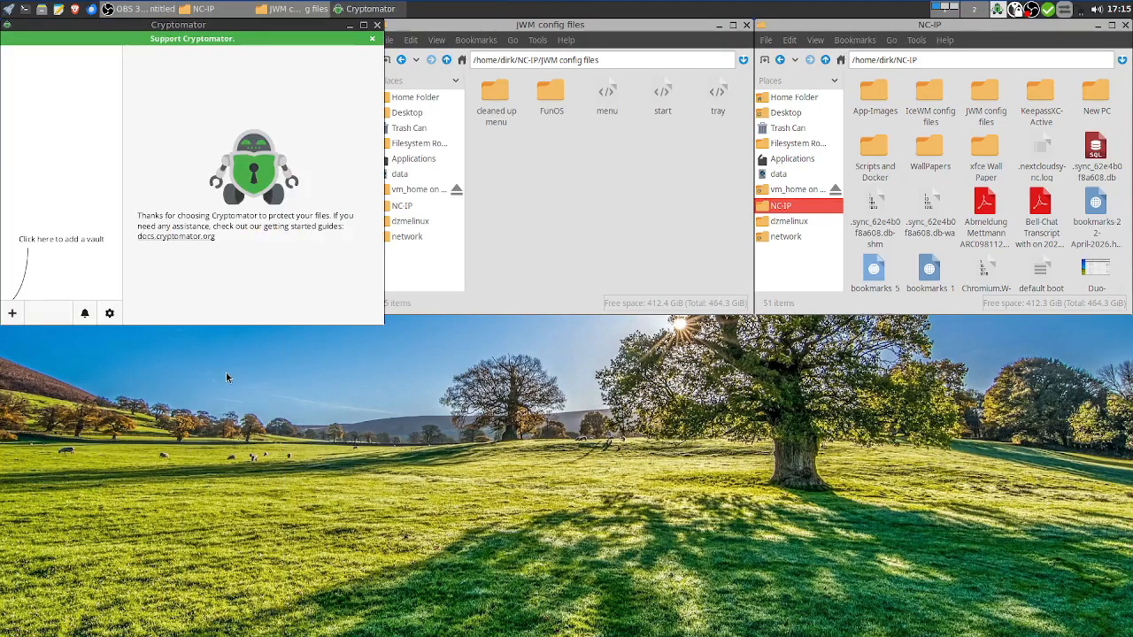
pyautogui.click(378, 27)
# Test VeraCrypt's desktop menu entry, close VeraCrypt, and move the JWM config files window to the desktop's upper-left corner
pyautogui.rightClick(139, 227)
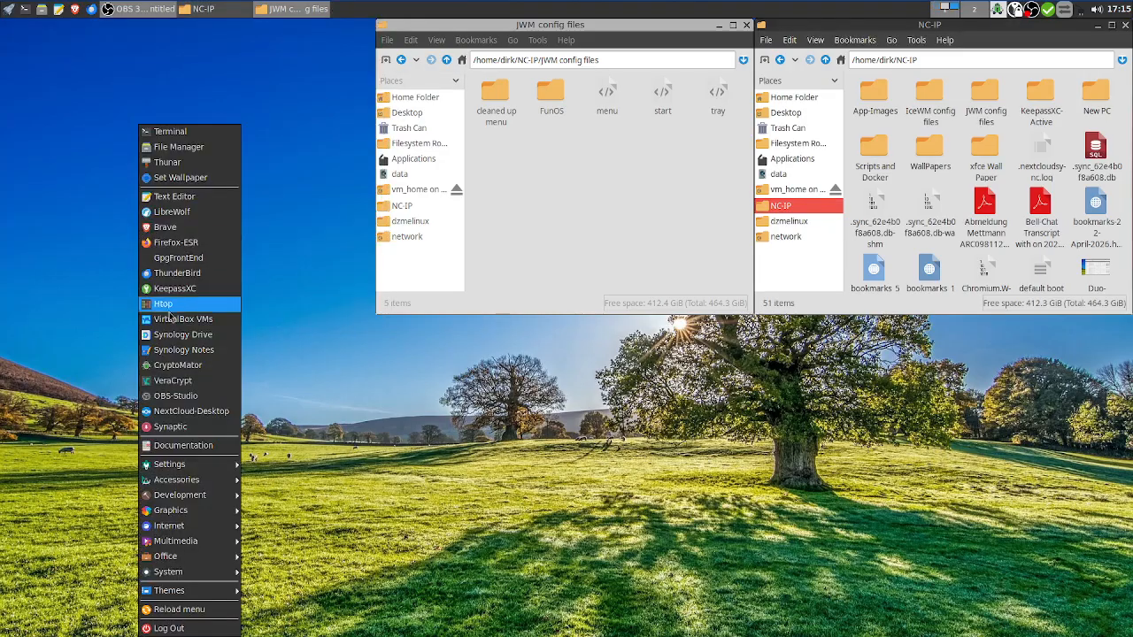
pyautogui.click(183, 382)
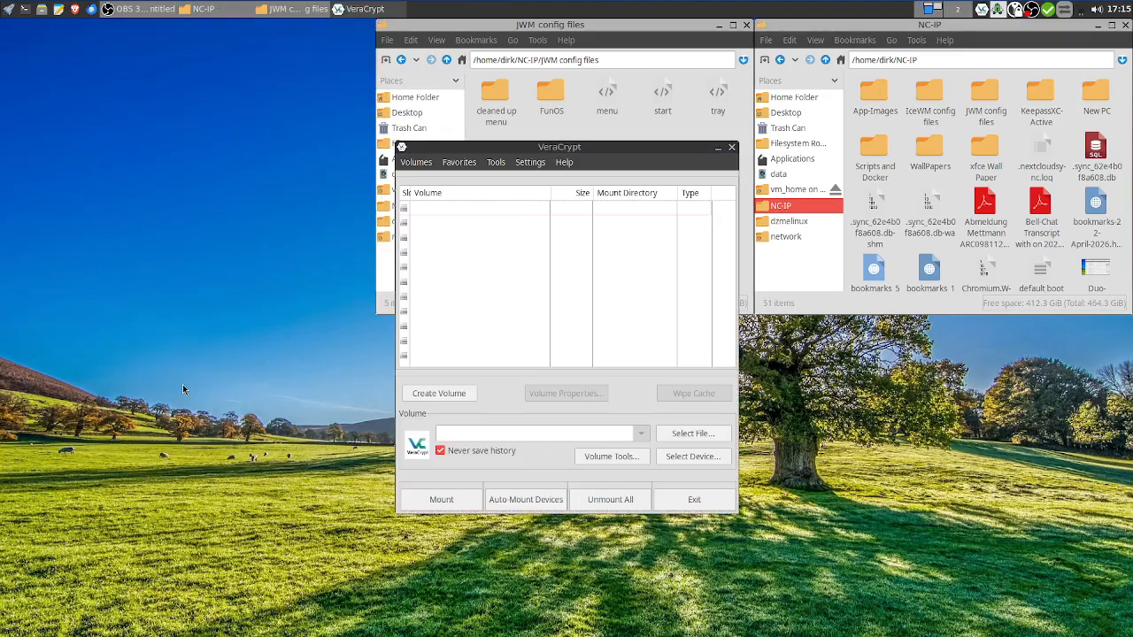
pyautogui.click(732, 148)
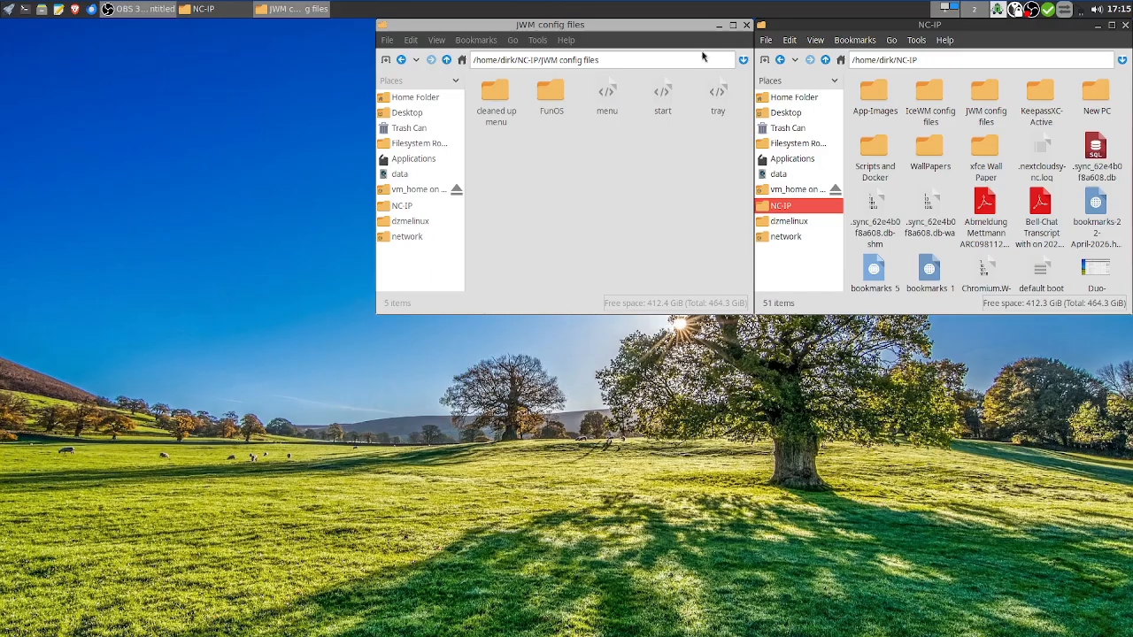
pyautogui.moveTo(687, 24); pyautogui.dragTo(320, 24)
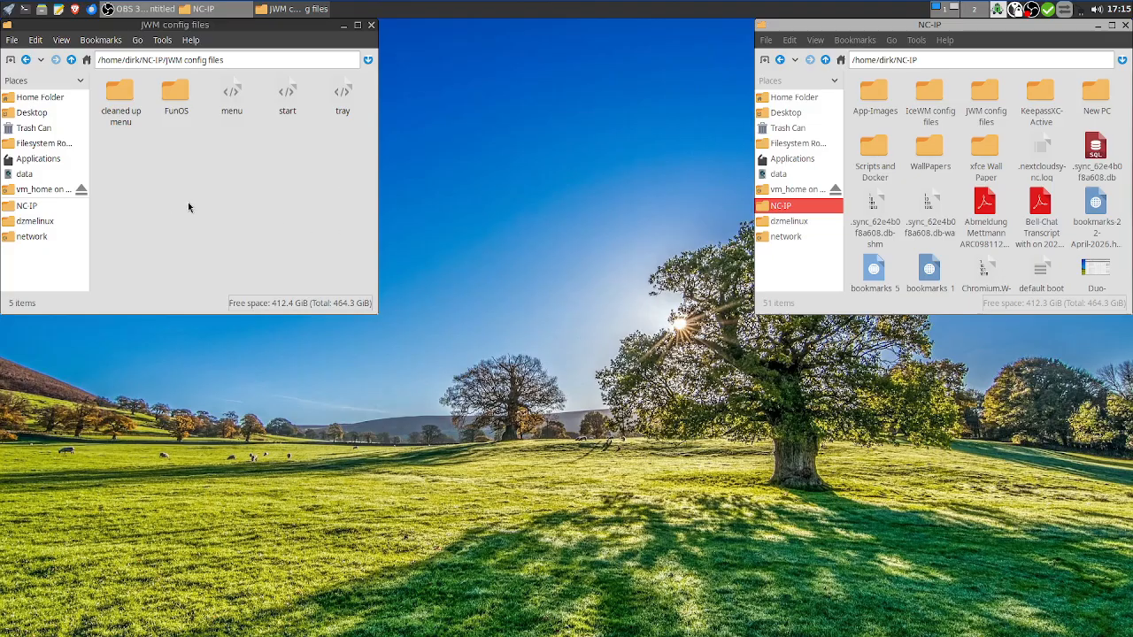
# Close the JWM config files window, turn off hidden files in the home folder, and close the remaining file manager window
pyautogui.click(371, 26)
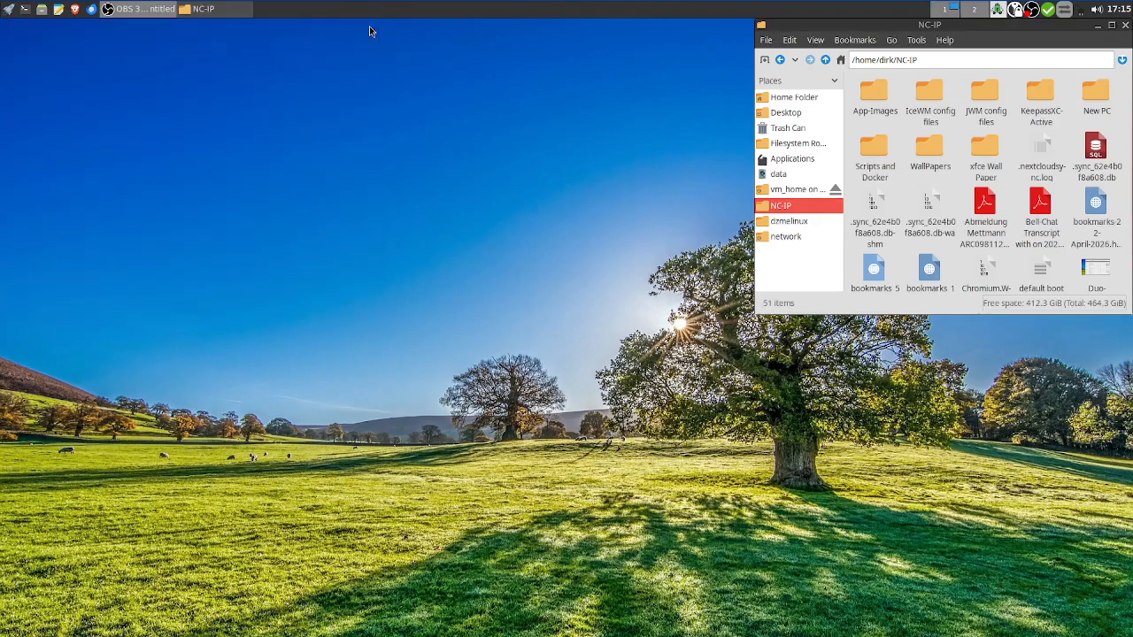
pyautogui.moveTo(1072, 31)
pyautogui.mouseDown()
pyautogui.moveTo(943, 53)
pyautogui.moveTo(1072, 32)
pyautogui.mouseUp()
pyautogui.click(794, 99)
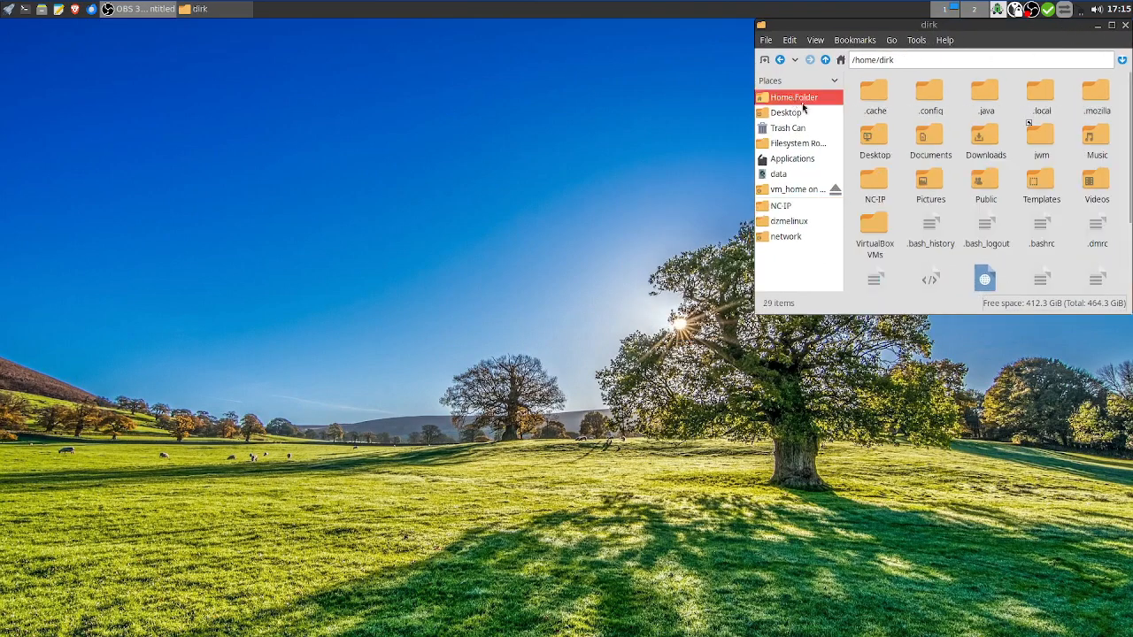
pyautogui.click(814, 41)
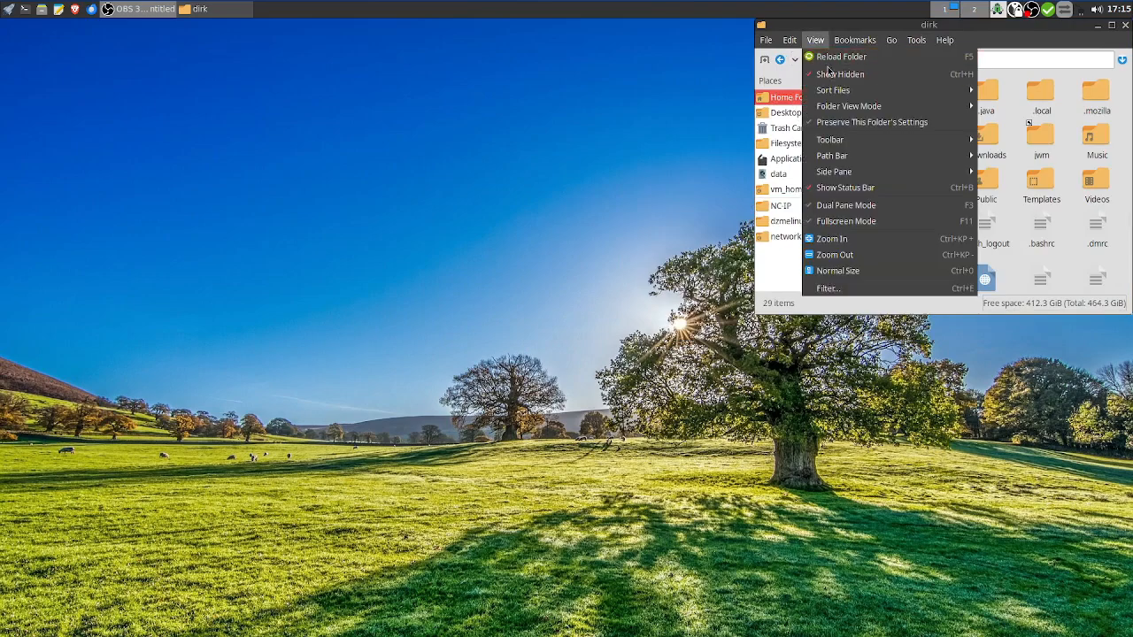
pyautogui.click(830, 75)
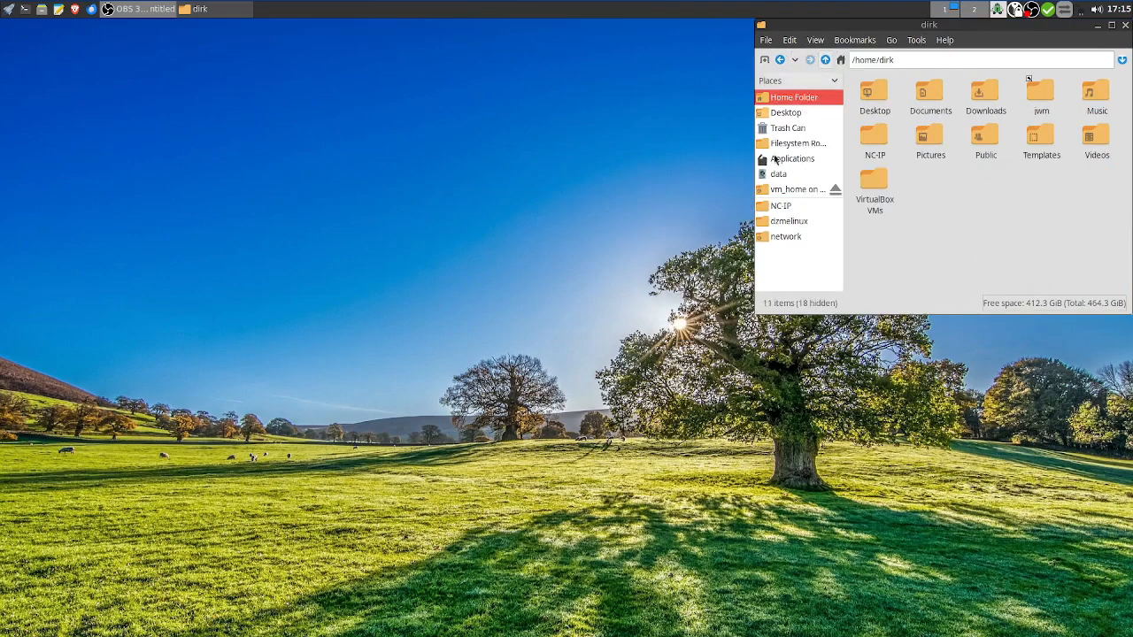
pyautogui.click(1123, 27)
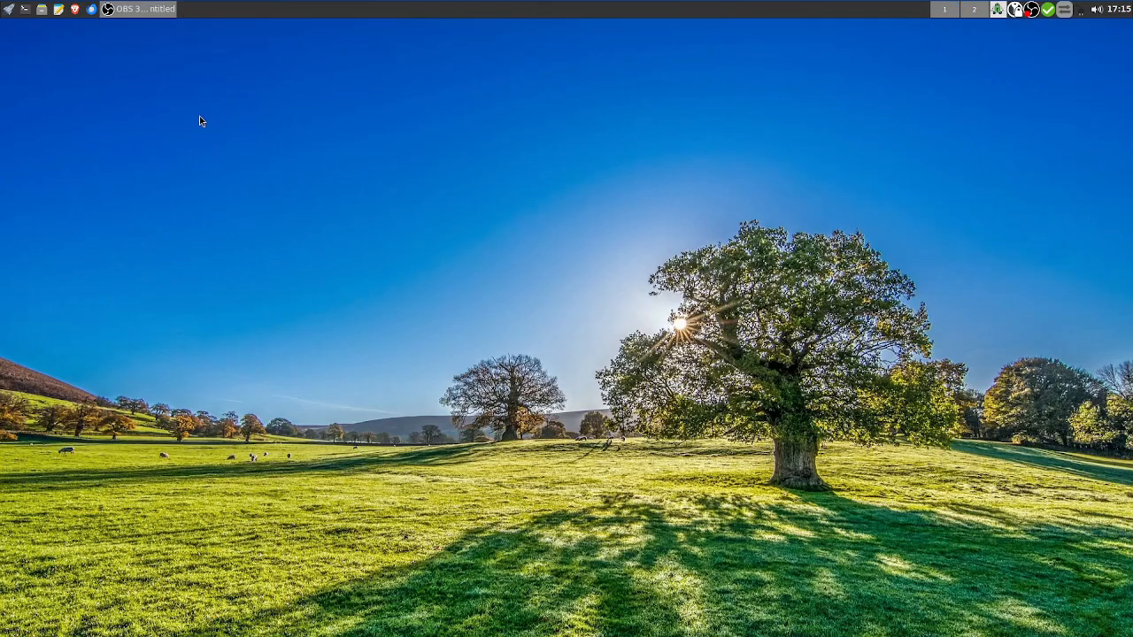
# Review the application entries and category submenus listed in the desktop application menu
pyautogui.rightClick(461, 225)
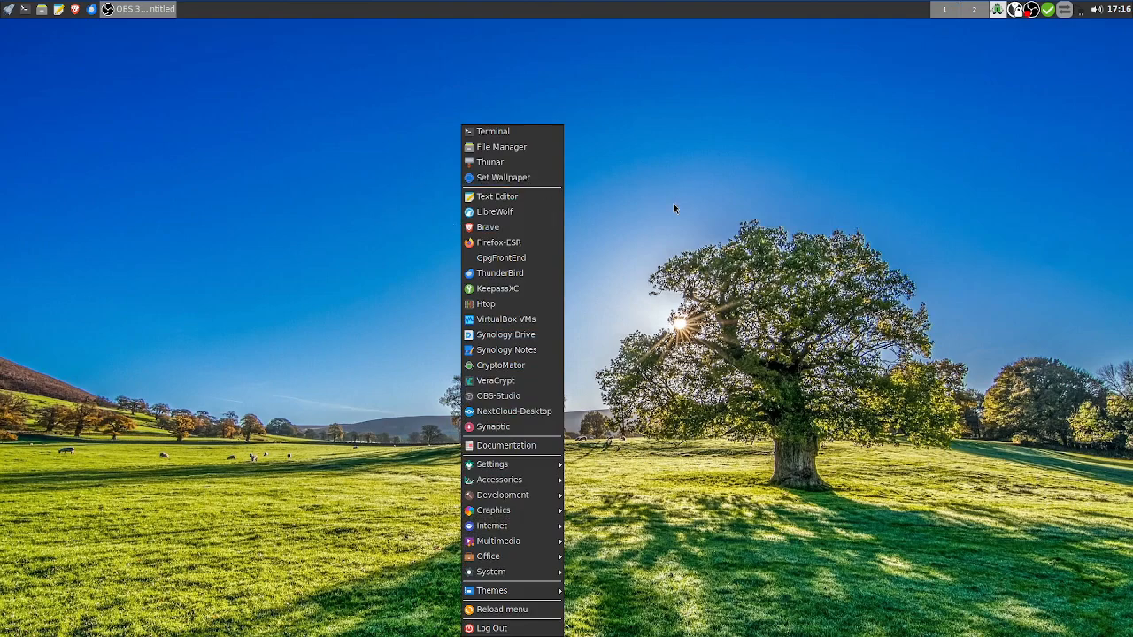
pyautogui.click(194, 161)
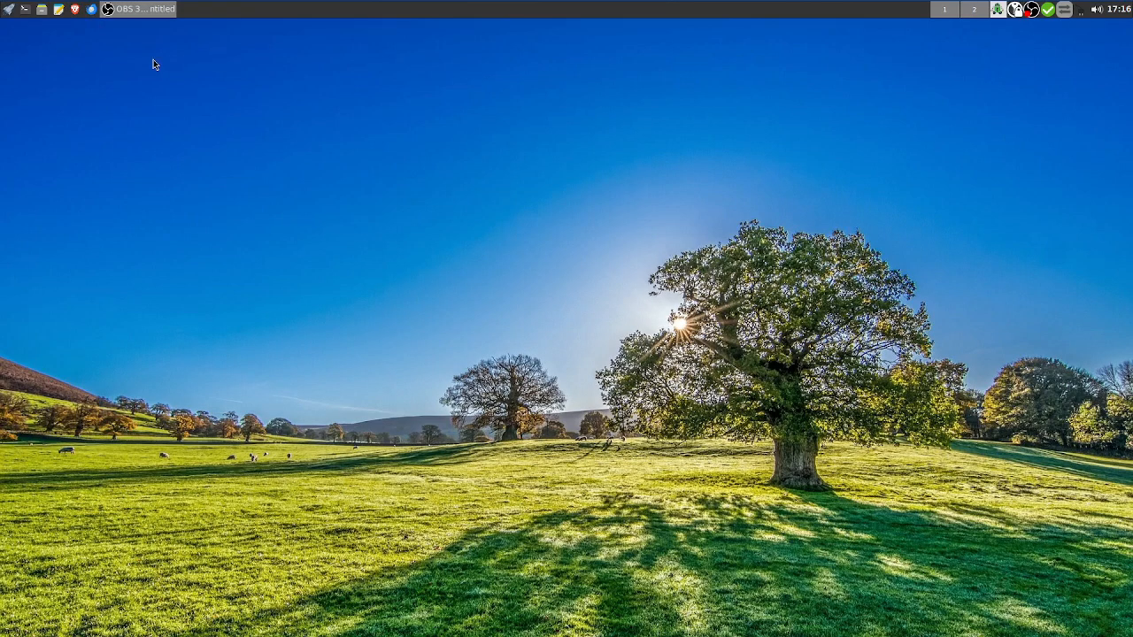
pyautogui.rightClick(748, 135)
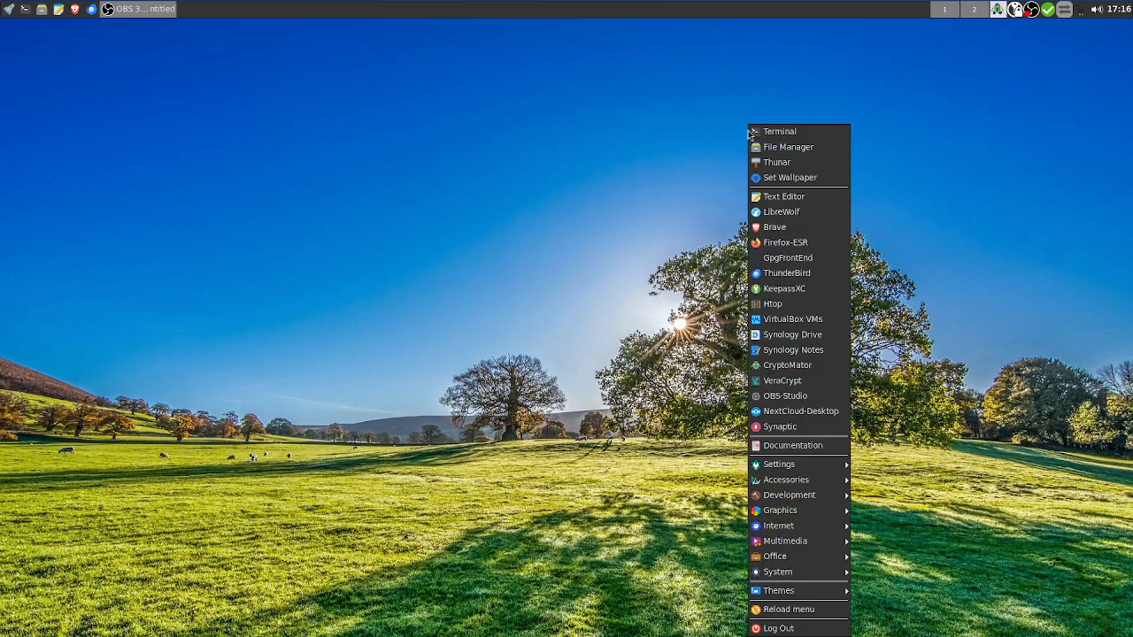
# Launch the file manager from the desktop application menu and go to the App-Images folder inside NC-IP
pyautogui.rightClick(614, 172)
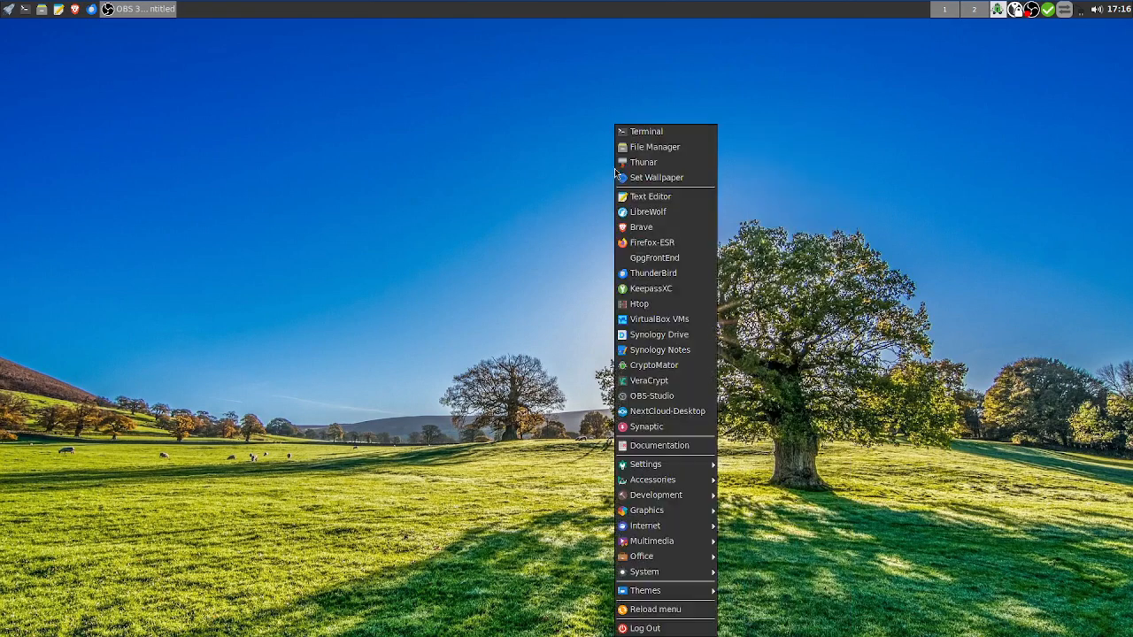
pyautogui.click(677, 148)
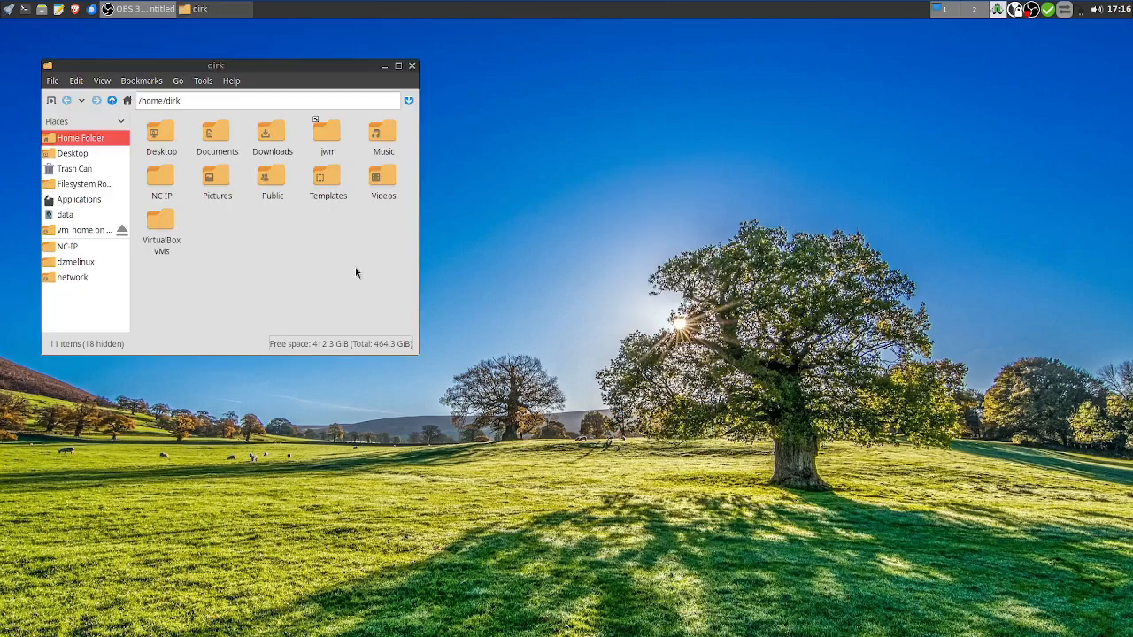
pyautogui.click(77, 251)
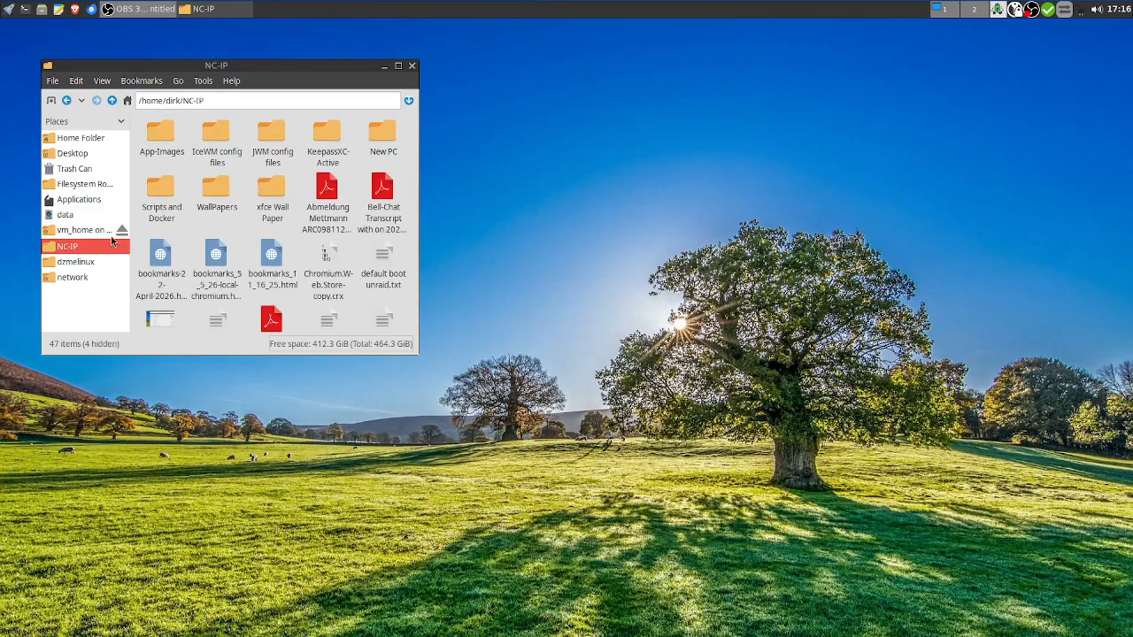
pyautogui.doubleClick(161, 133)
# Extract the thunderbird-140.11.0esr.tar.xz archive directly into the App-Images folder
pyautogui.scroll(-2, 309, 247)
pyautogui.scroll(-1, 309, 248)
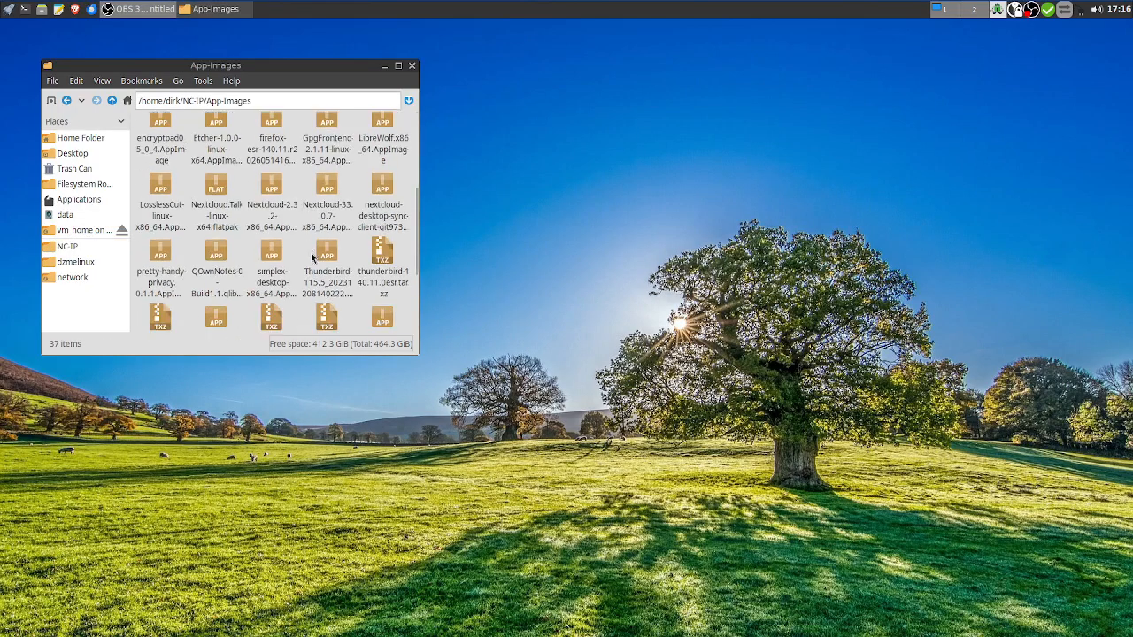
pyautogui.click(330, 286)
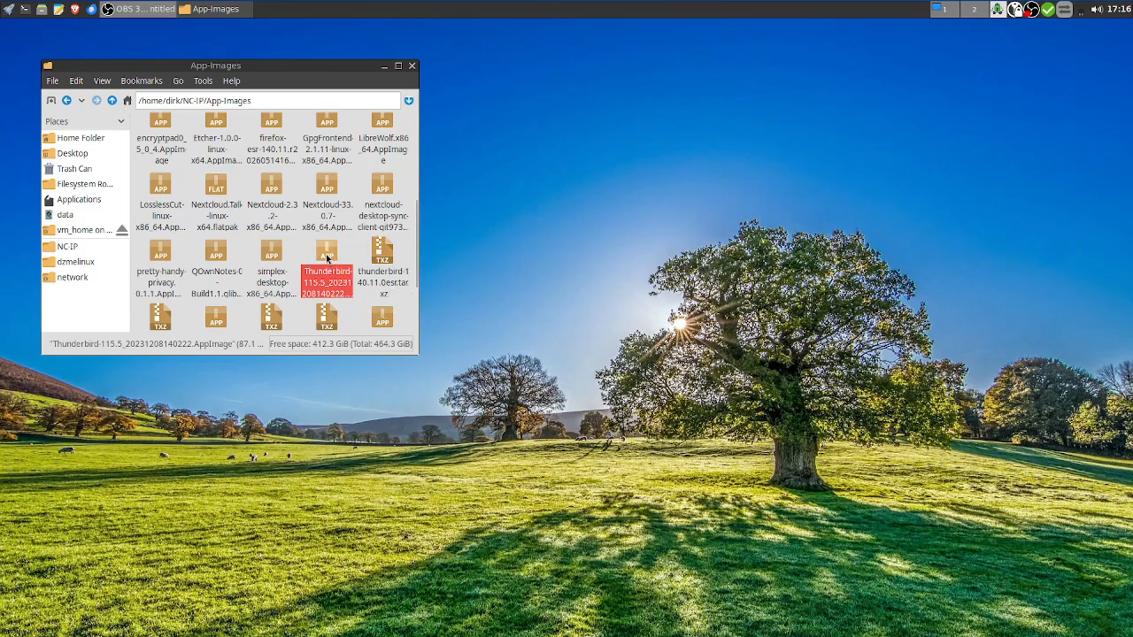
pyautogui.click(382, 256)
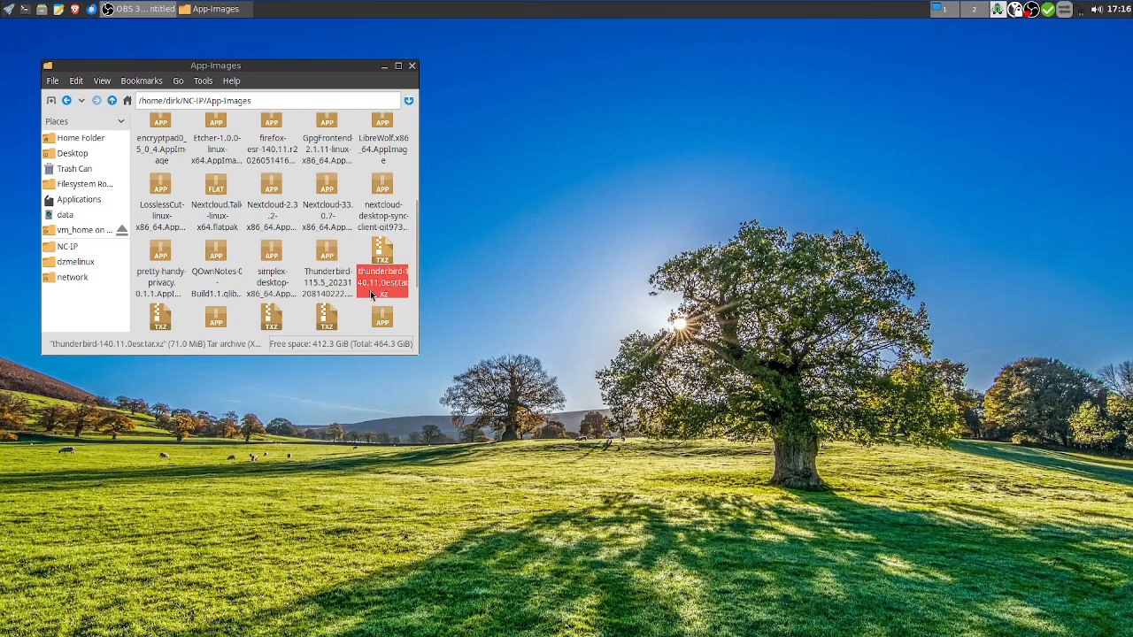
pyautogui.scroll(5, 275, 190)
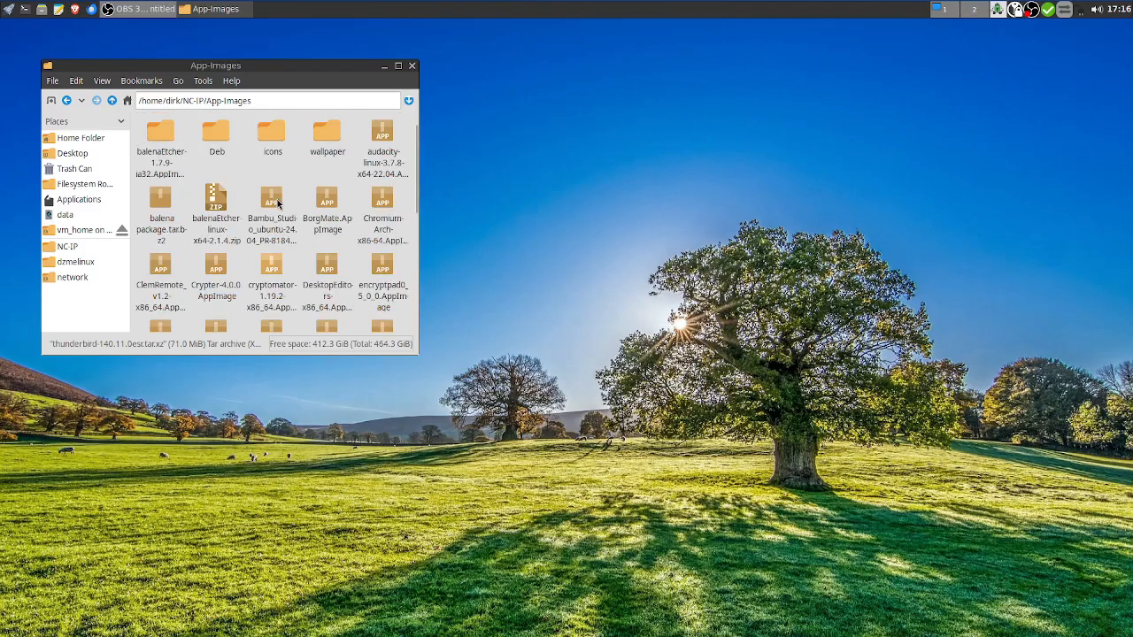
pyautogui.scroll(-5, 277, 203)
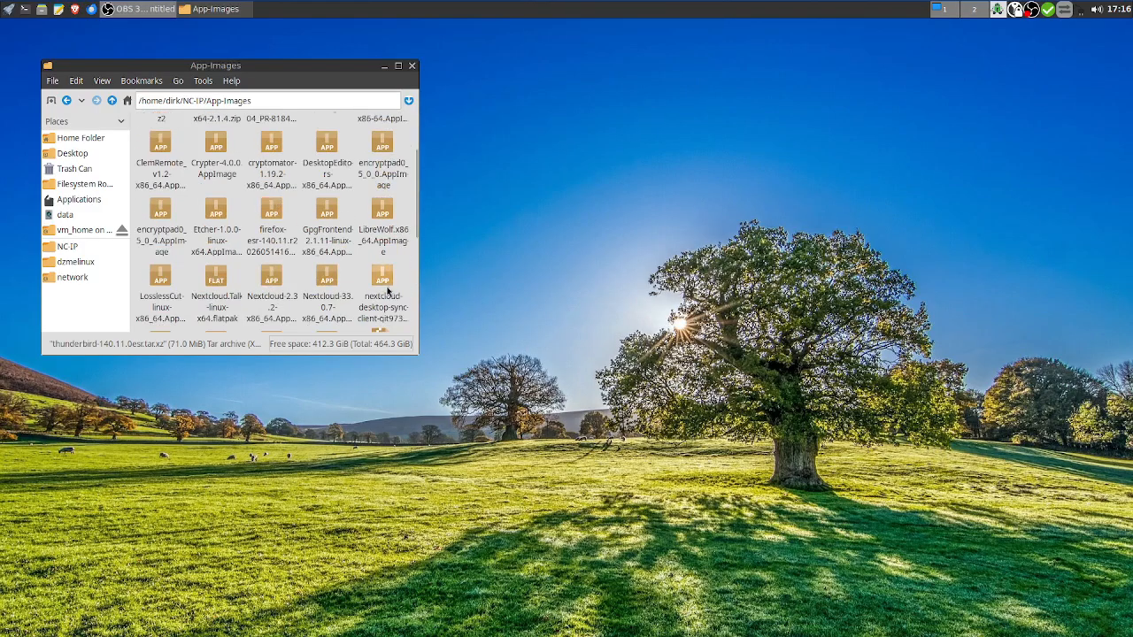
pyautogui.rightClick(378, 227)
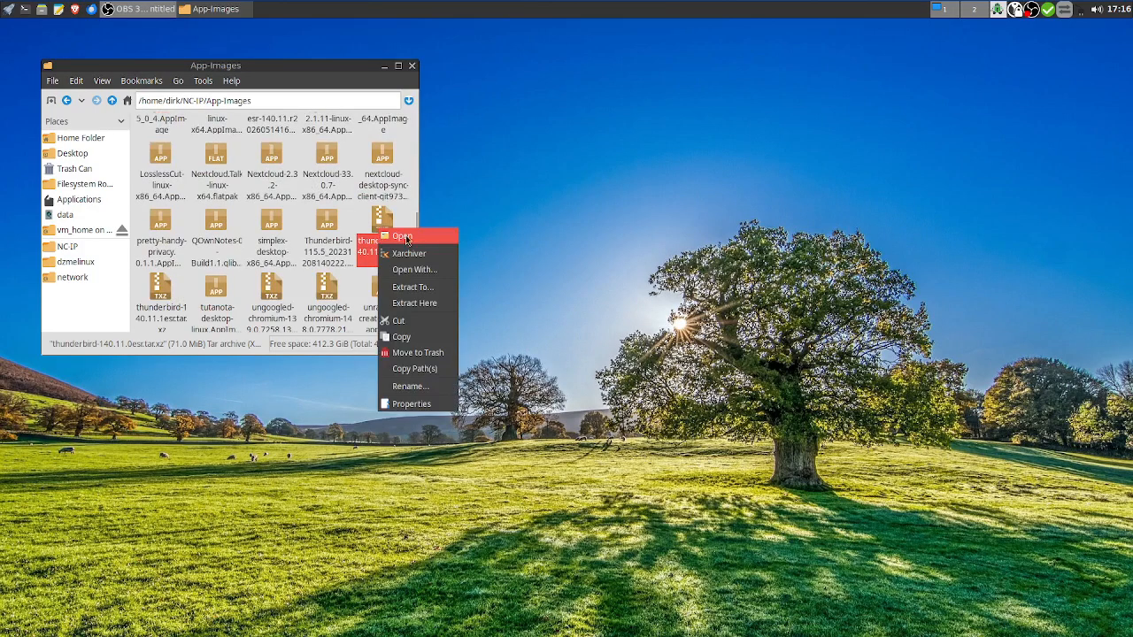
pyautogui.click(430, 304)
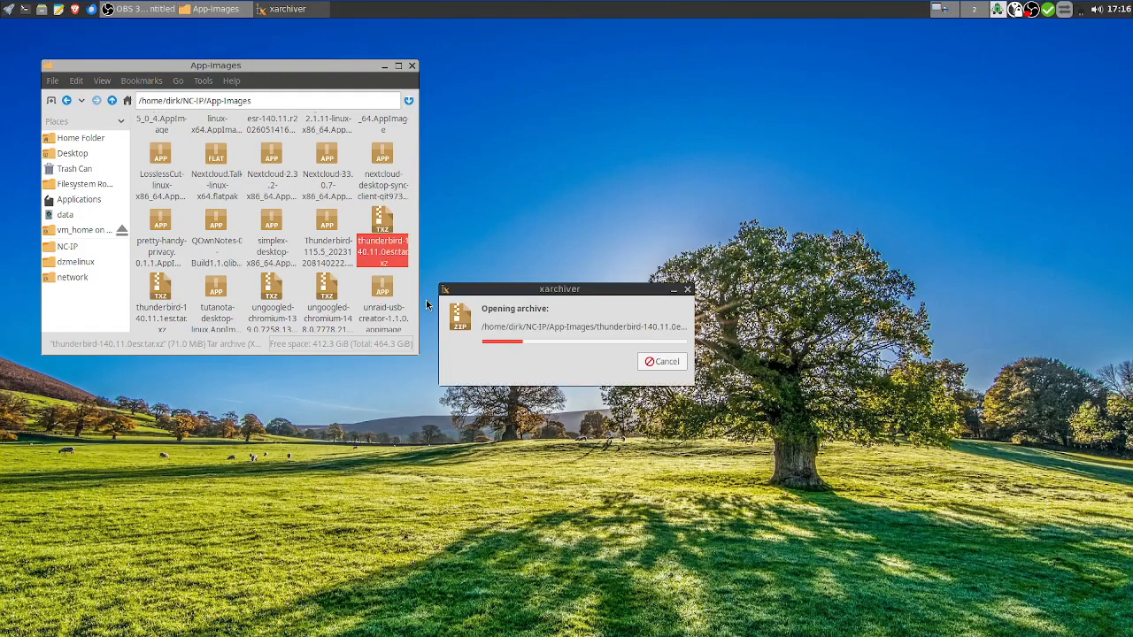
# Inspect the contents of the Deb folder and the extracted thunderbird folder, and return to App-Images
pyautogui.scroll(10, 288, 192)
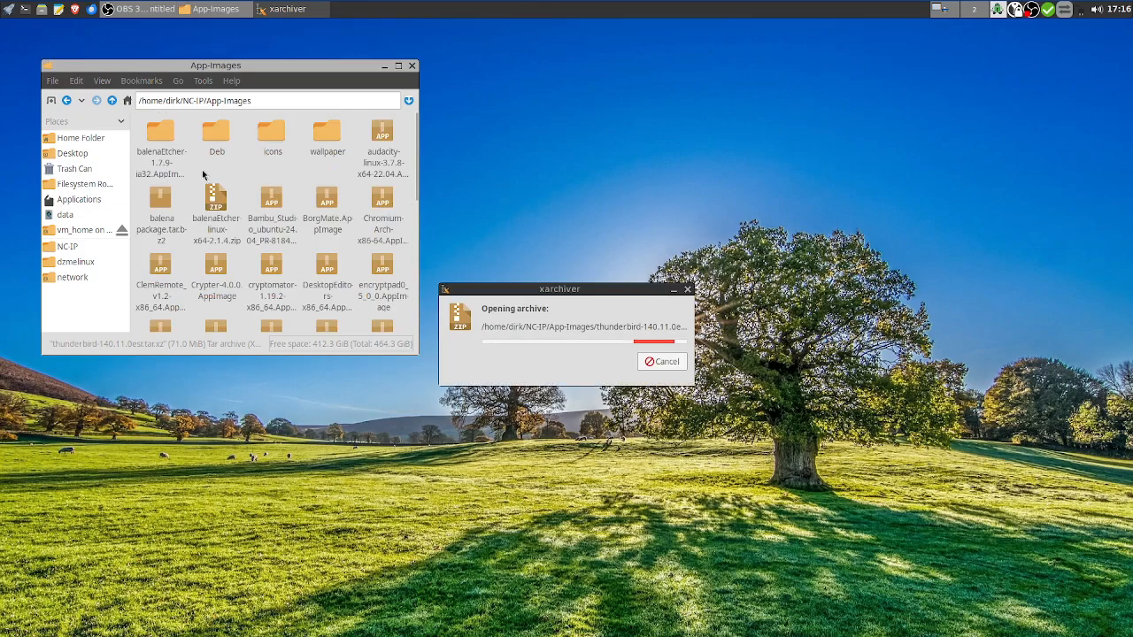
pyautogui.scroll(-5, 281, 182)
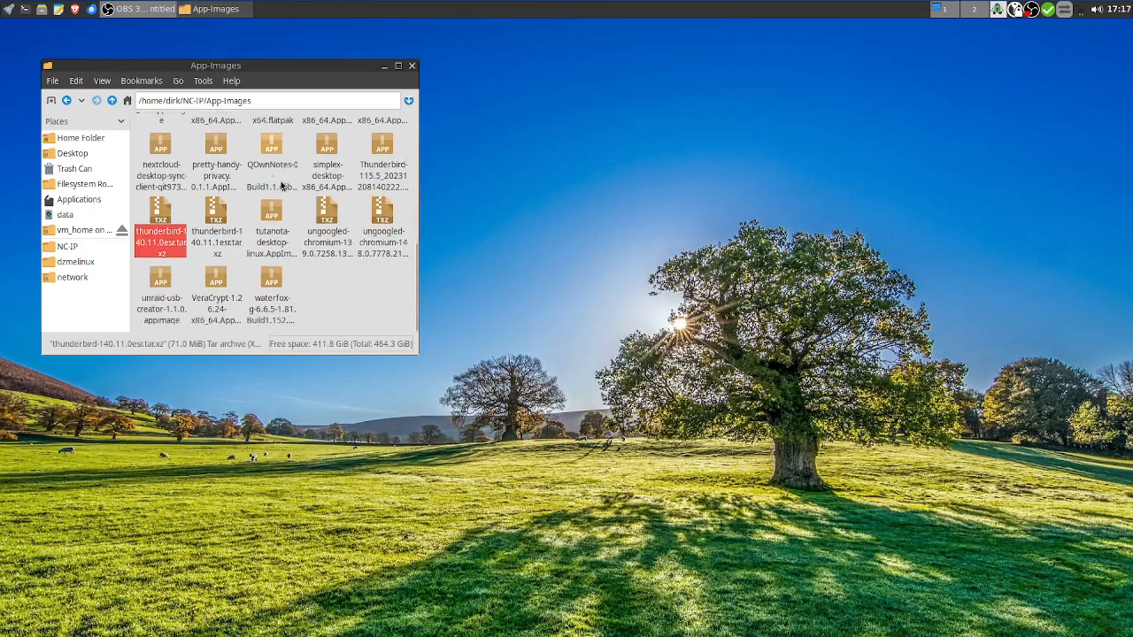
pyautogui.scroll(8, 285, 182)
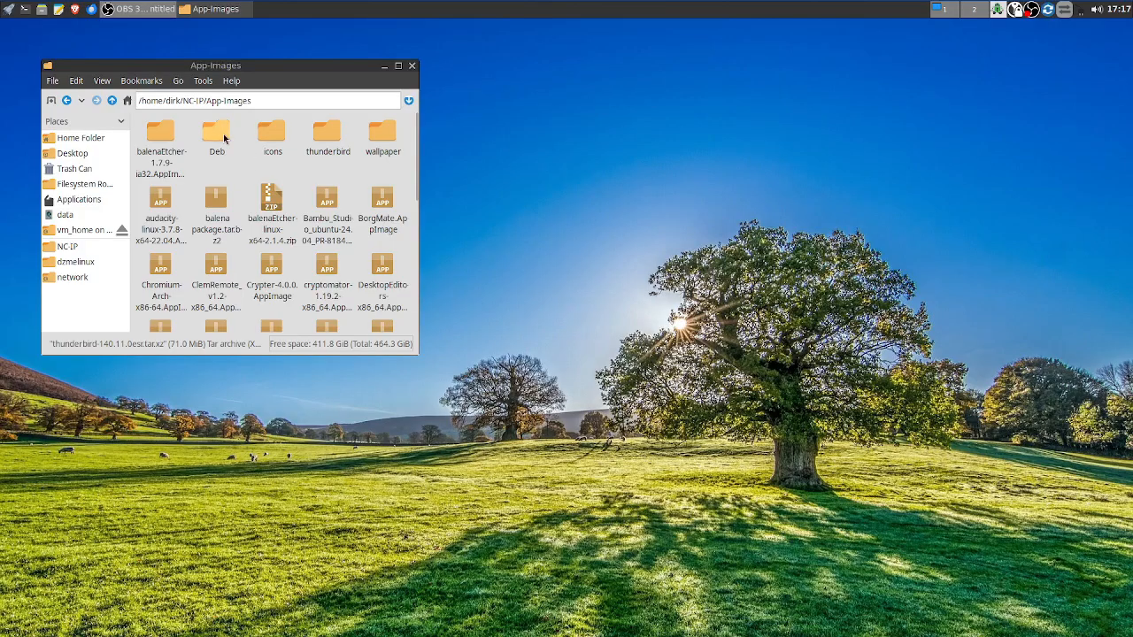
pyautogui.doubleClick(224, 138)
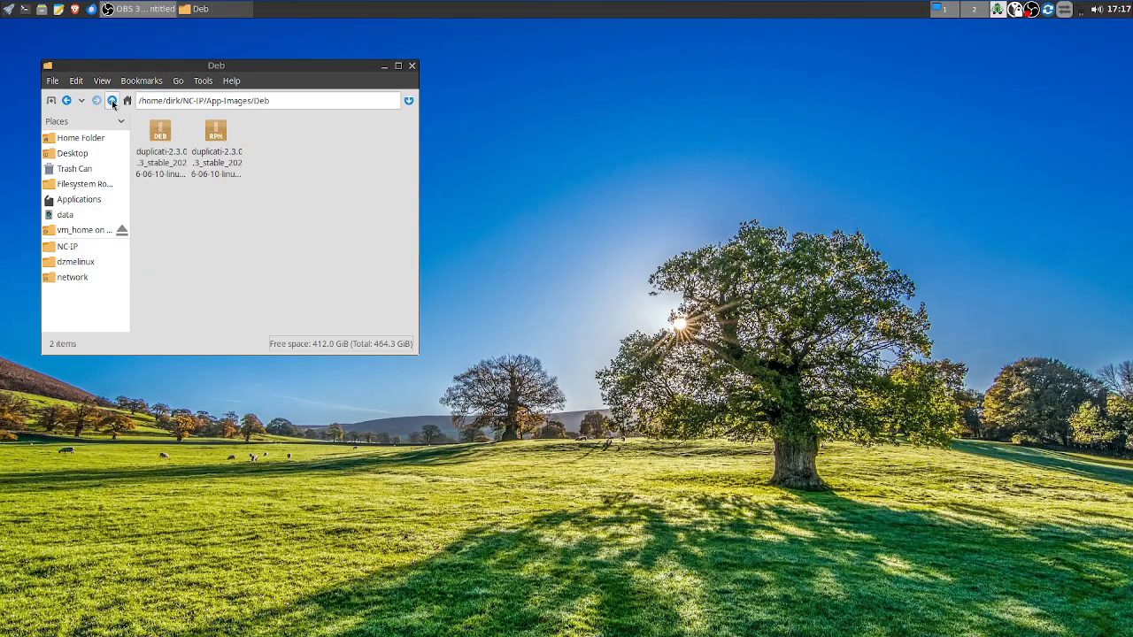
pyautogui.click(111, 100)
pyautogui.doubleClick(327, 142)
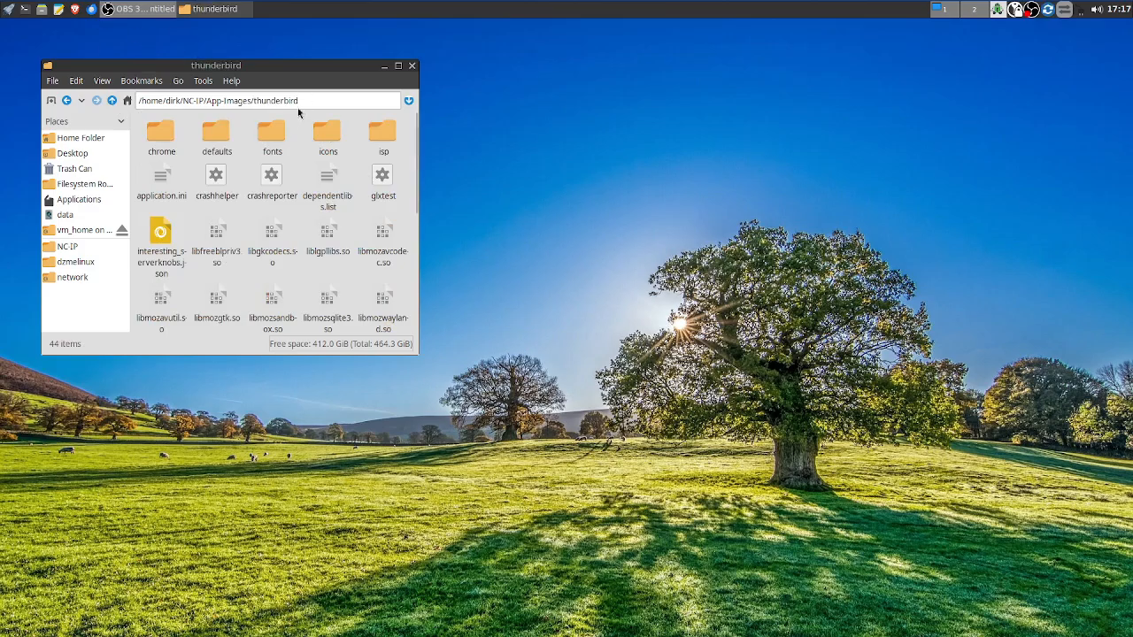
pyautogui.click(112, 100)
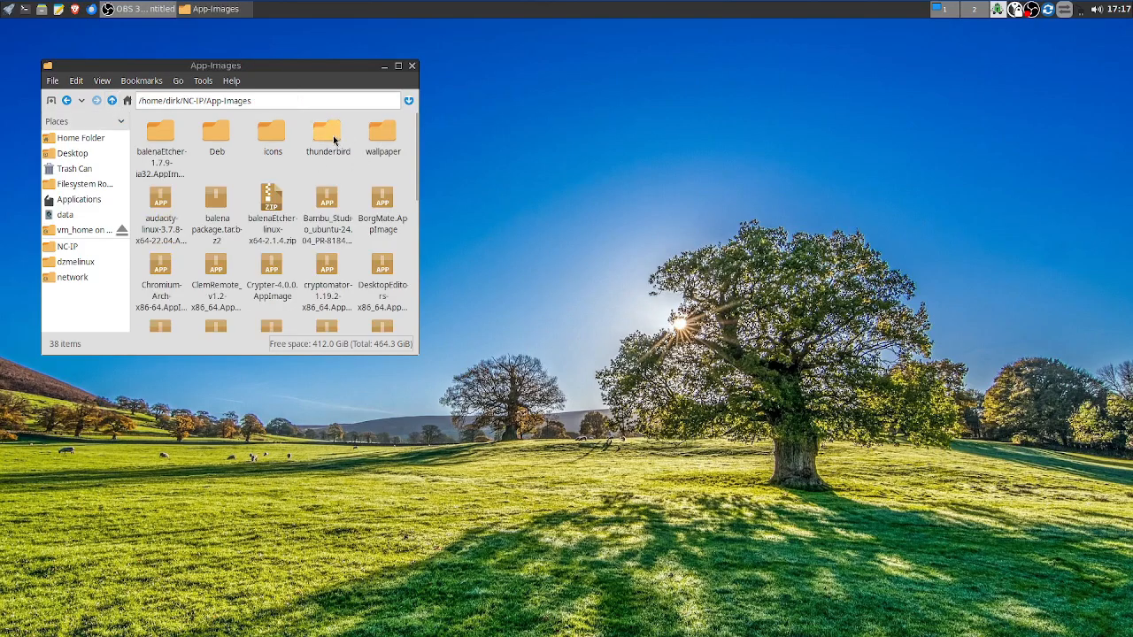
# Move the App-Images window to the desktop's upper-right corner
pyautogui.moveTo(357, 65); pyautogui.dragTo(1070, 24)
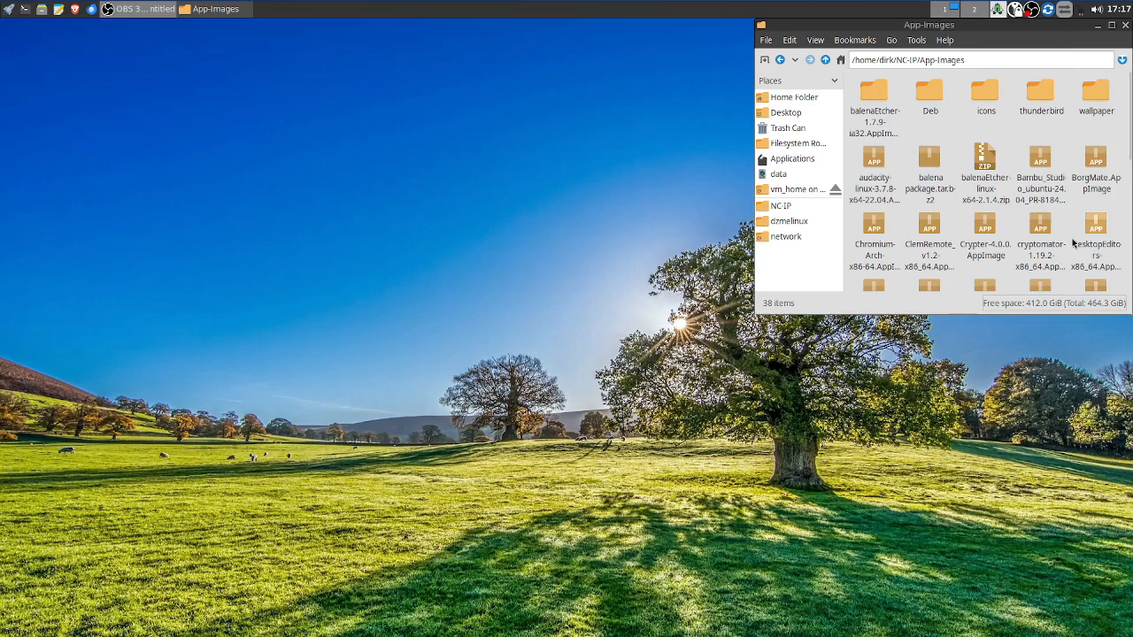
pyautogui.scroll(-3, 1062, 257)
pyautogui.scroll(3, 1027, 212)
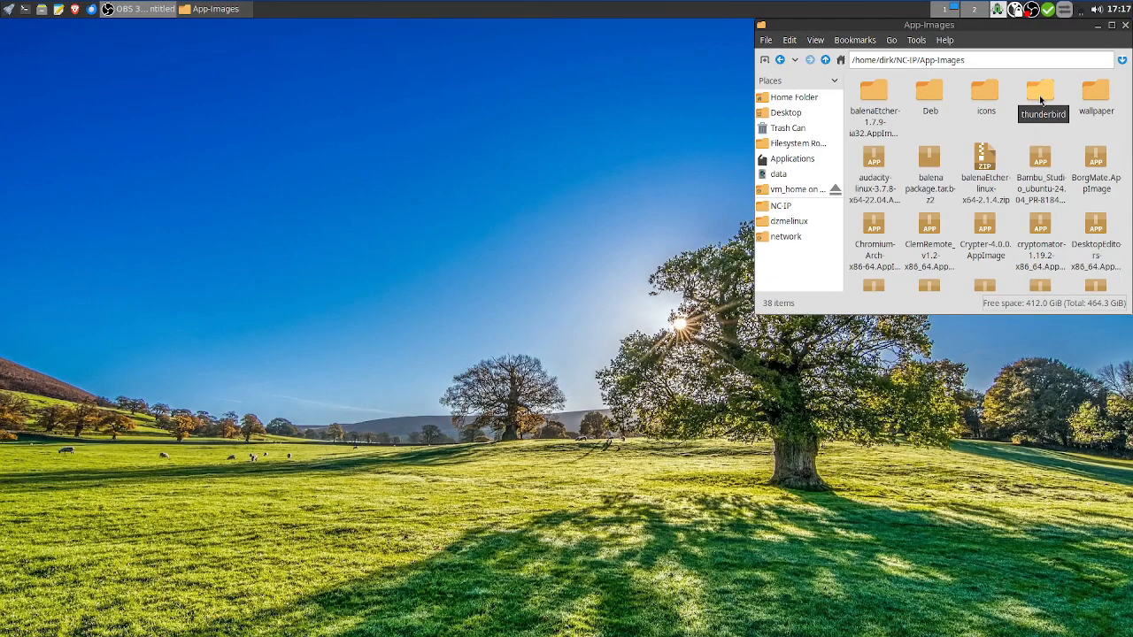
# View the desktop application menu alongside the App-Images folder, and dismiss the menu
pyautogui.rightClick(384, 149)
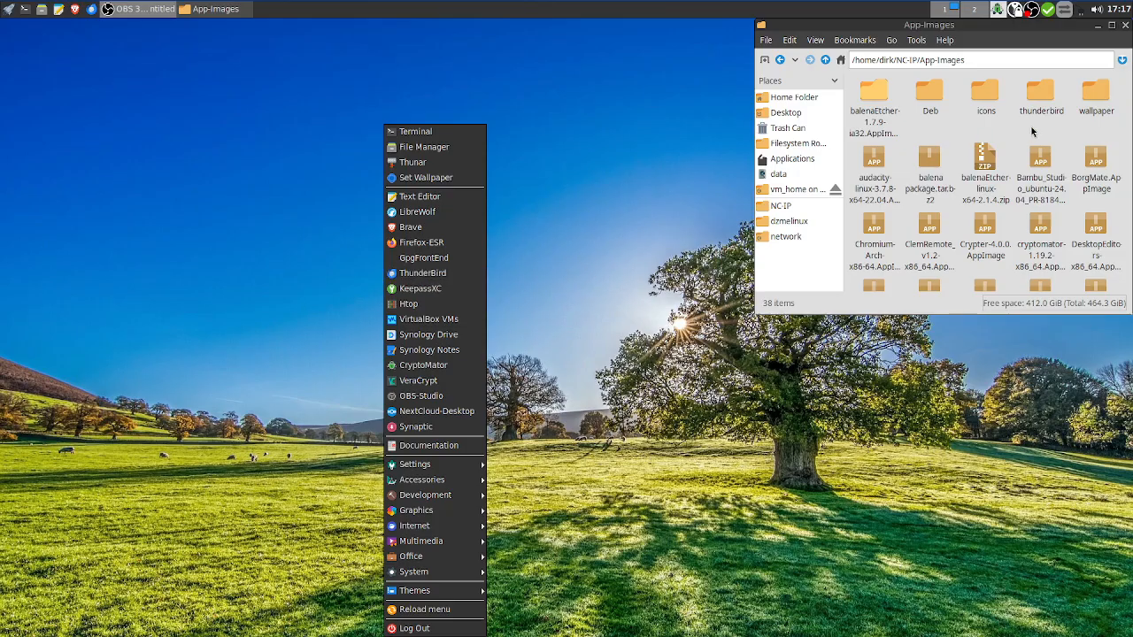
pyautogui.click(552, 186)
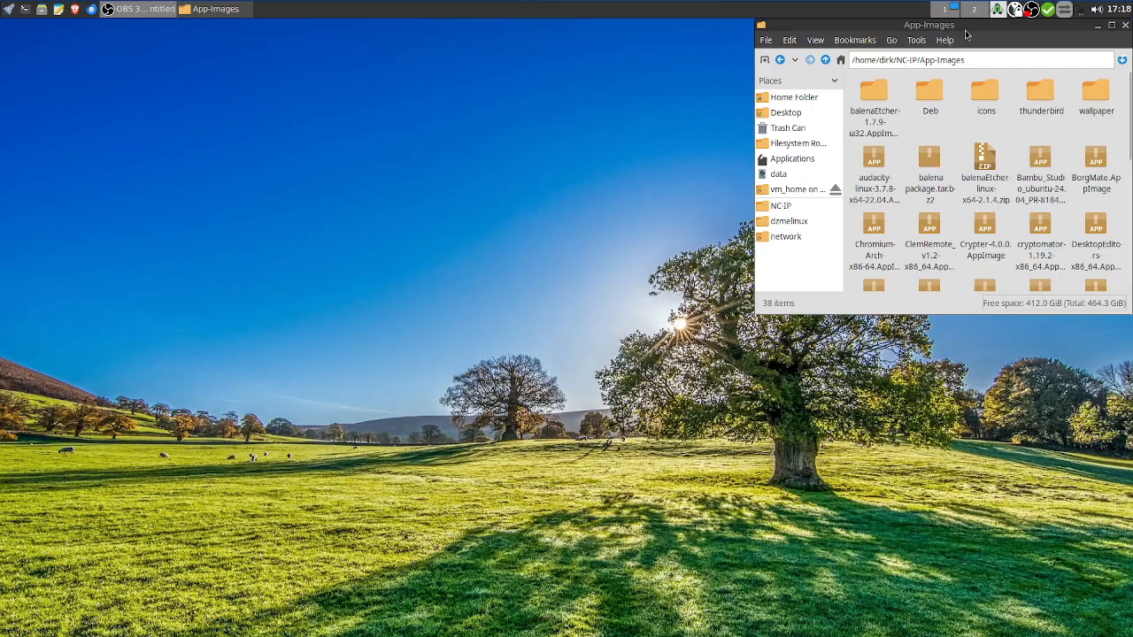
pyautogui.moveTo(961, 33)
pyautogui.mouseDown()
pyautogui.moveTo(951, 41)
pyautogui.moveTo(962, 34)
pyautogui.mouseUp()
pyautogui.moveTo(1069, 25); pyautogui.dragTo(1068, 24)
# Set the execute permission of LosslessCut-linux-x86_64.AppImage to Only owner in its file properties and apply it
pyautogui.scroll(-1, 966, 232)
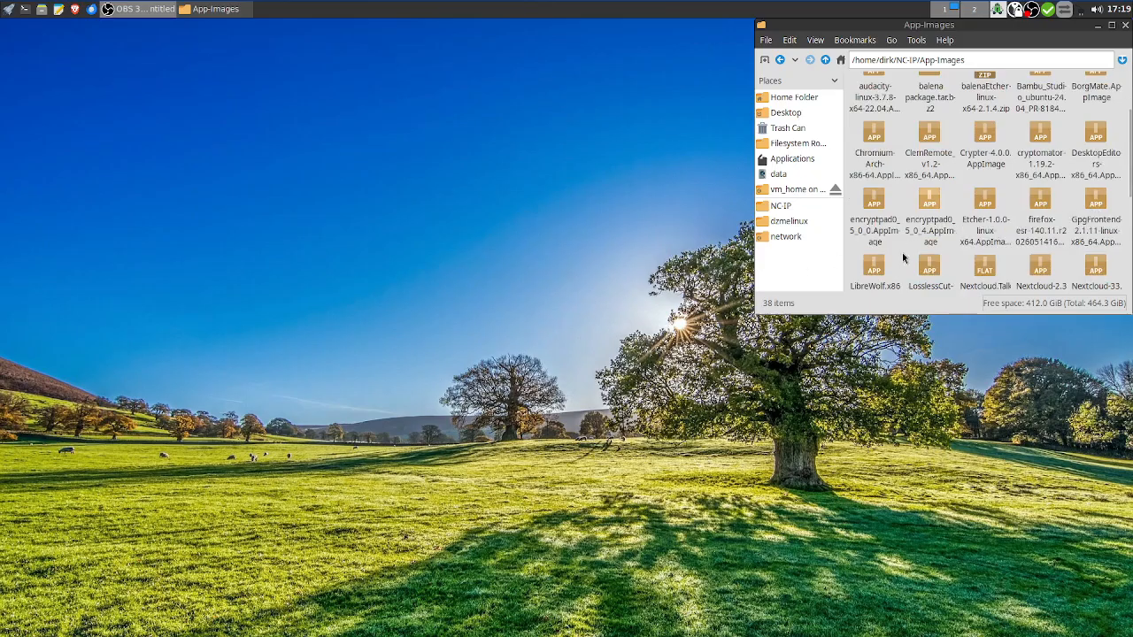
pyautogui.scroll(-1, 894, 235)
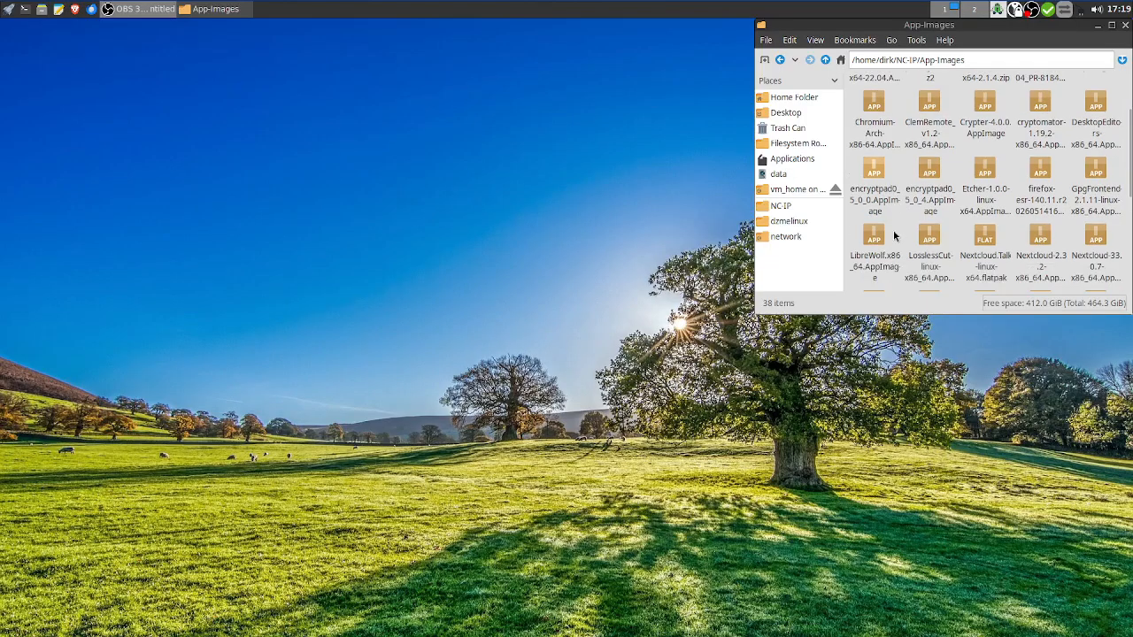
pyautogui.rightClick(933, 239)
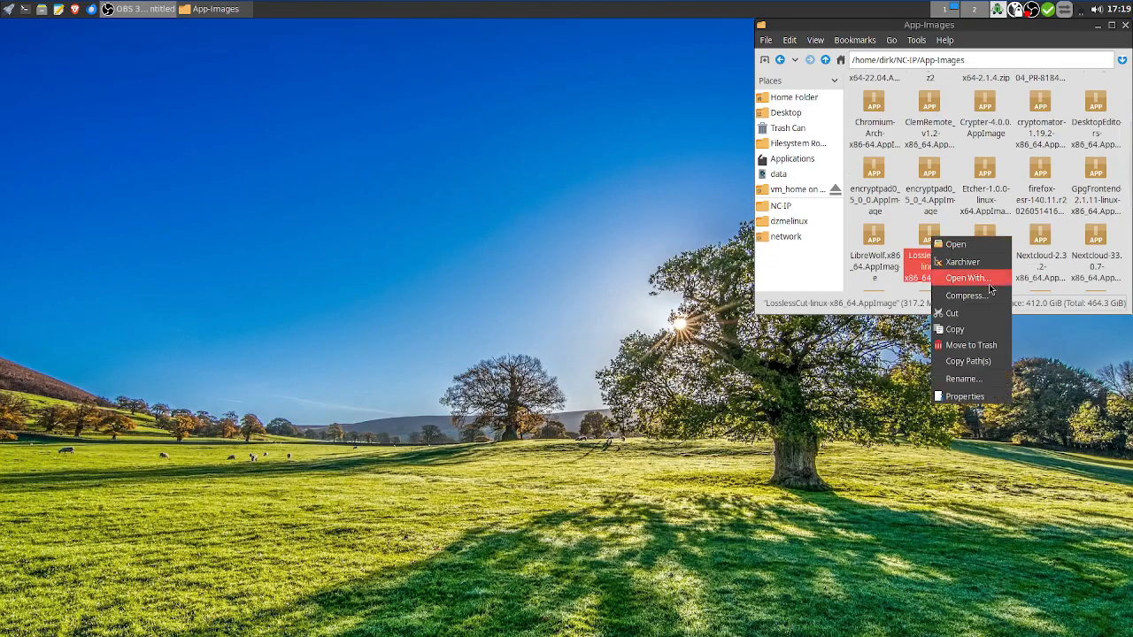
pyautogui.click(969, 396)
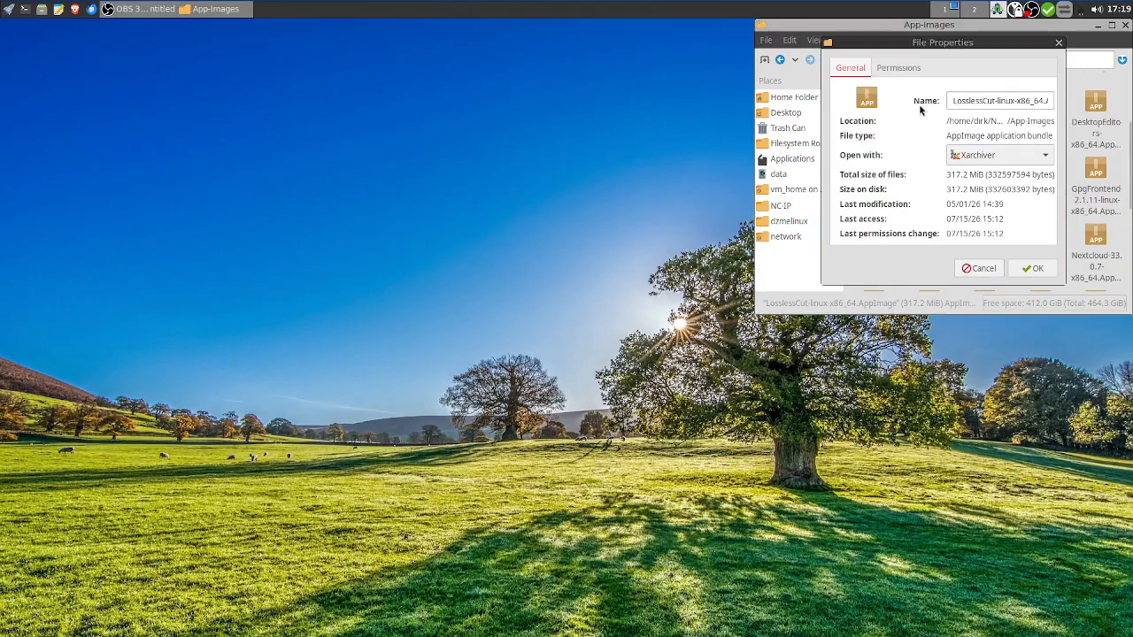
pyautogui.click(898, 67)
pyautogui.click(961, 201)
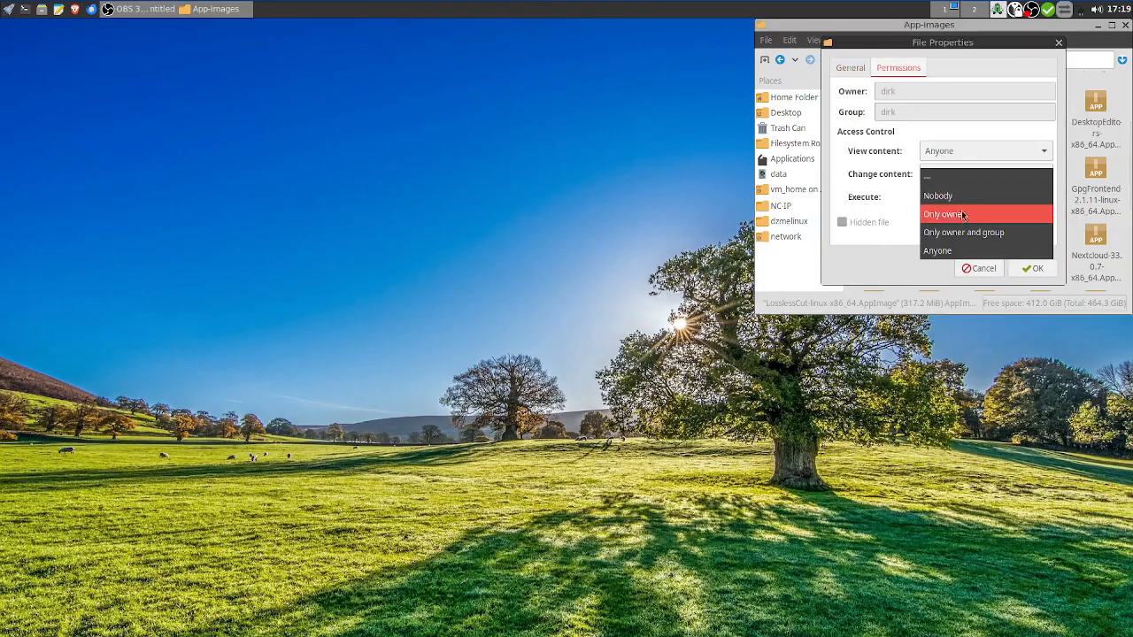
pyautogui.click(963, 215)
pyautogui.click(1031, 267)
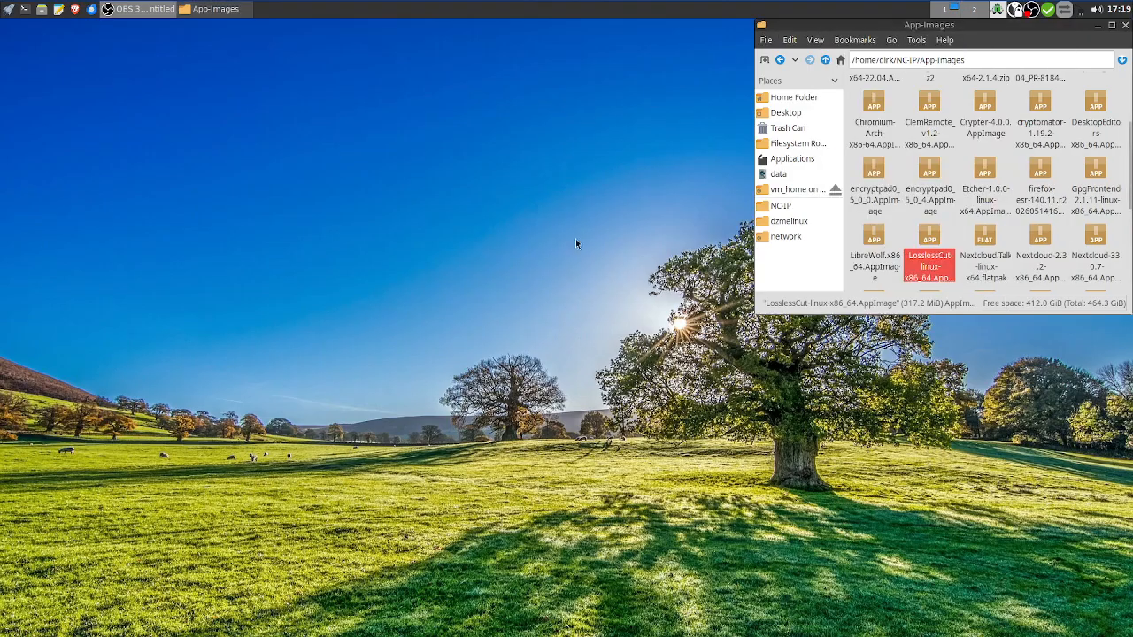
# Look through the desktop application menu's program entries and category submenus, and dismiss the menu
pyautogui.rightClick(474, 196)
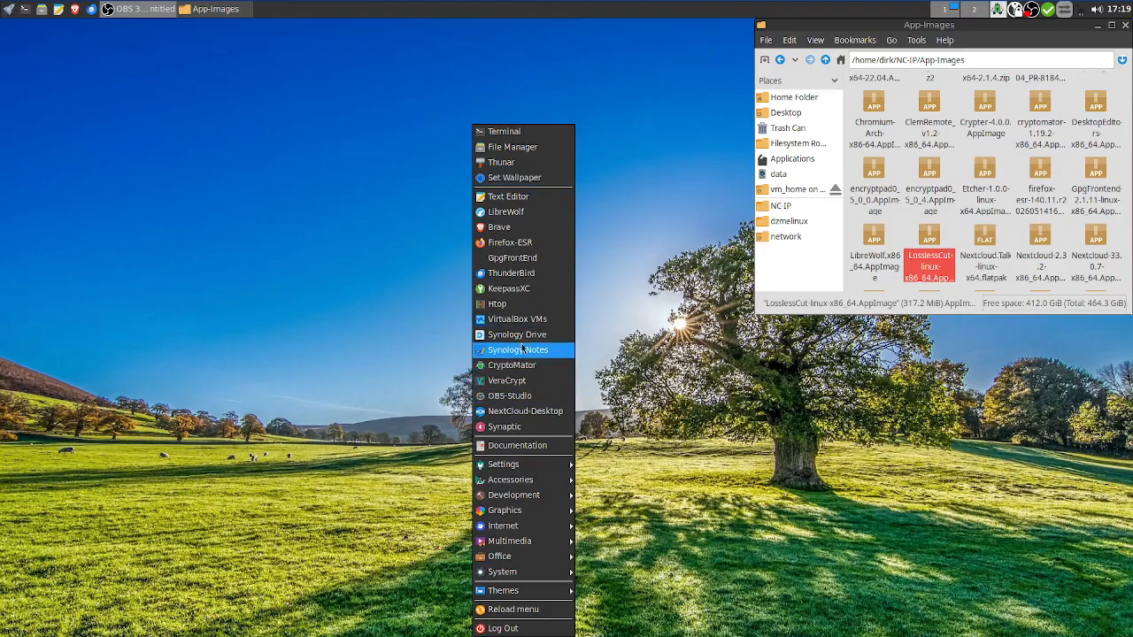
pyautogui.moveTo(549, 470)
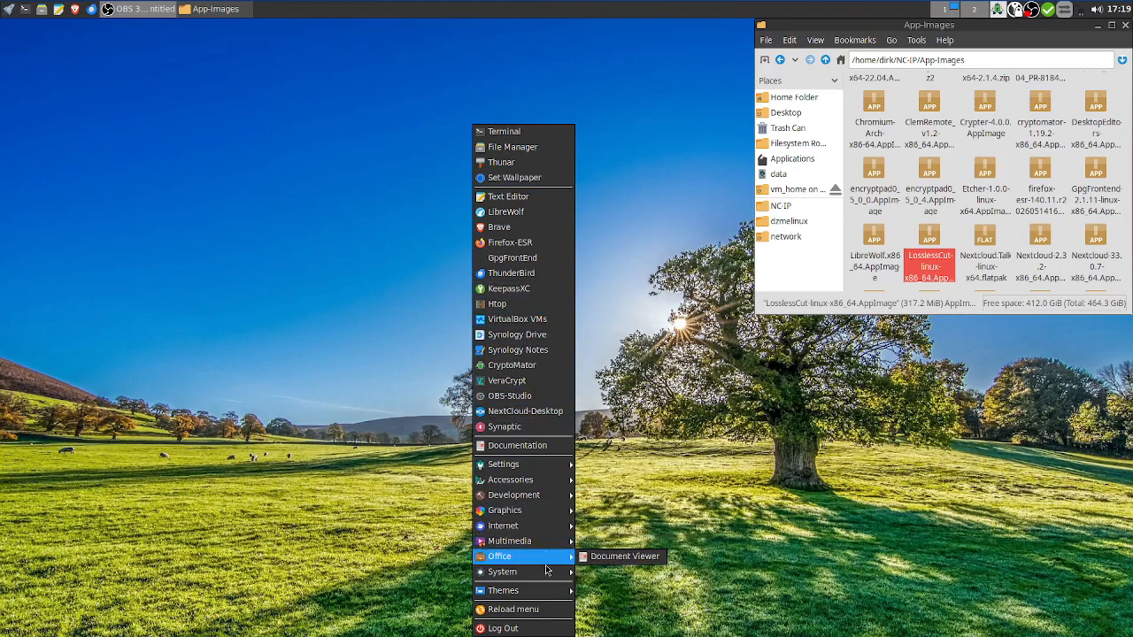
pyautogui.moveTo(534, 530)
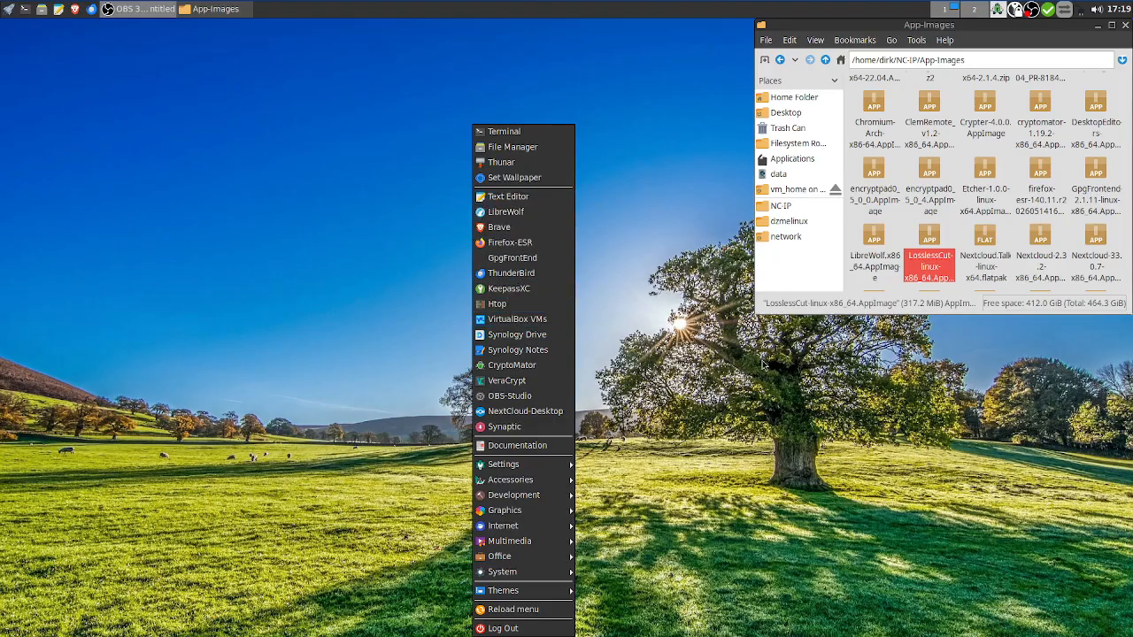
pyautogui.click(626, 305)
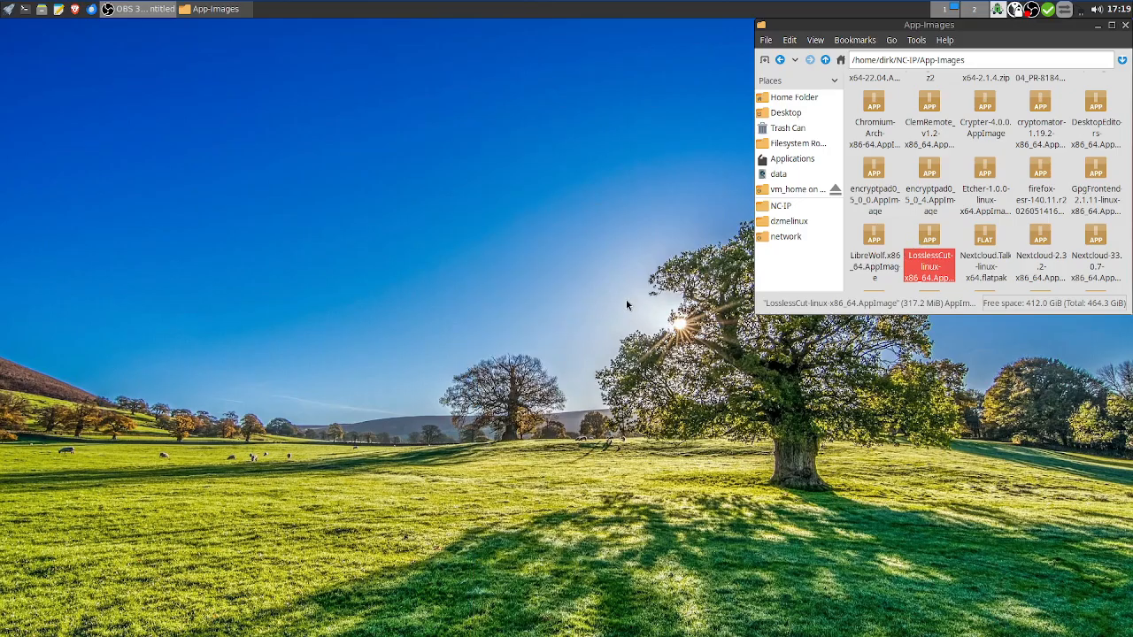
pyautogui.rightClick(390, 252)
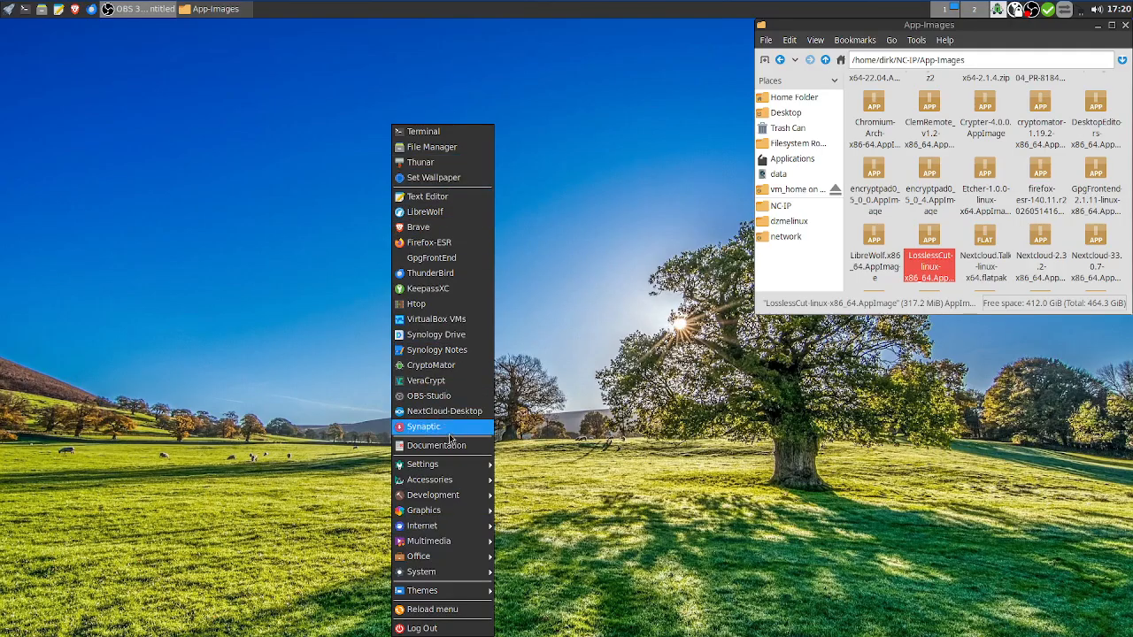
pyautogui.moveTo(461, 485)
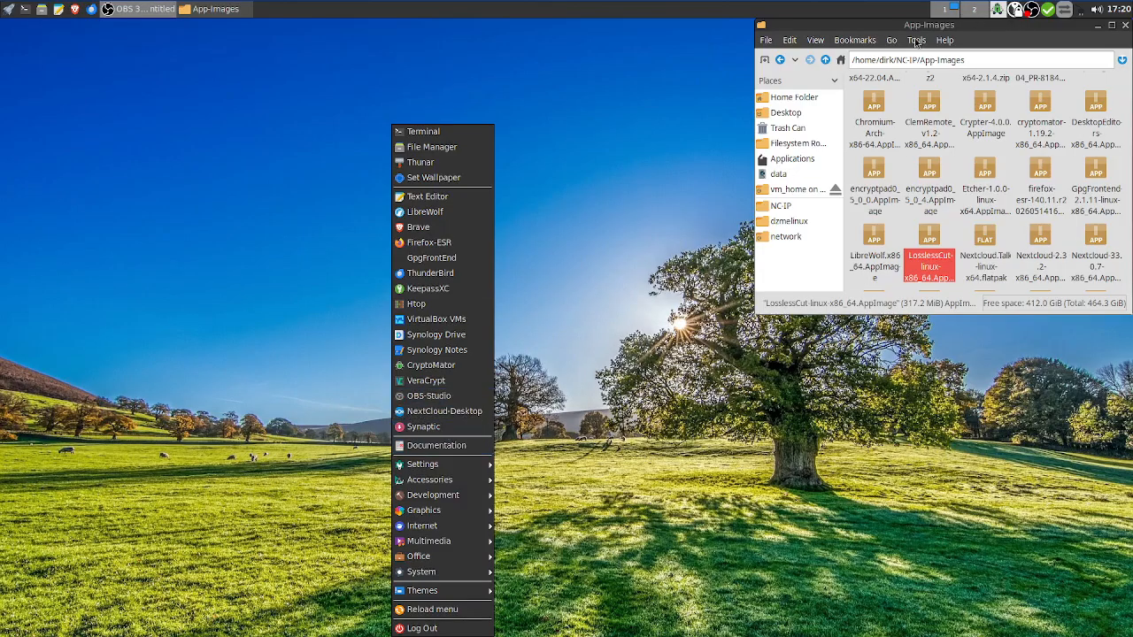
pyautogui.click(577, 257)
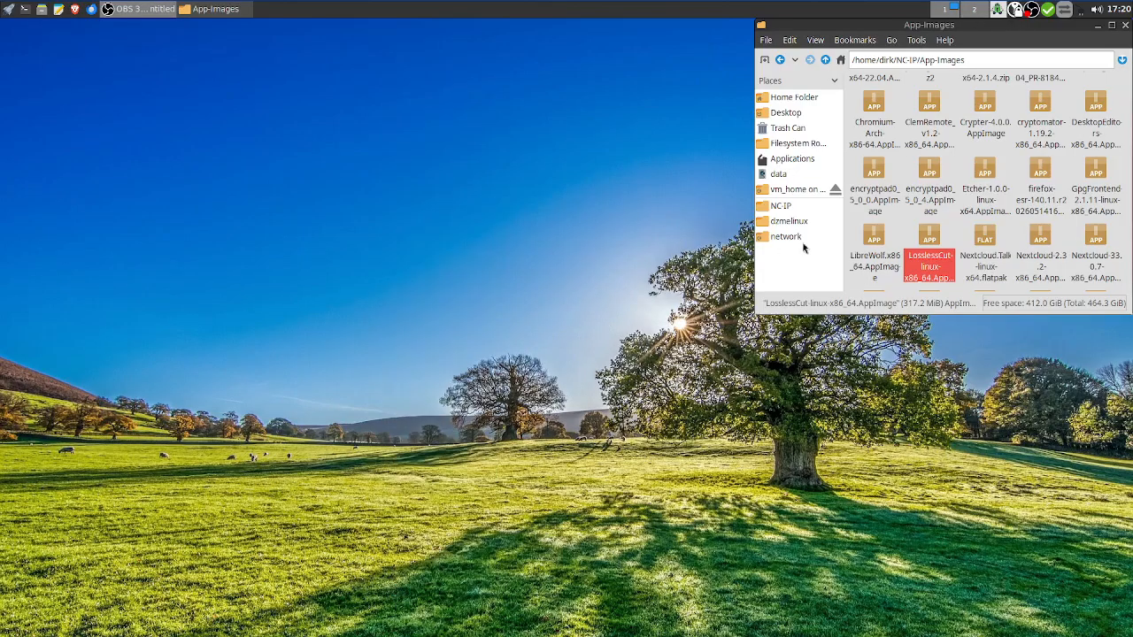
# Open the start file from the home folder's jwm directory in Mousepad, review its startup commands and close it
pyautogui.click(796, 97)
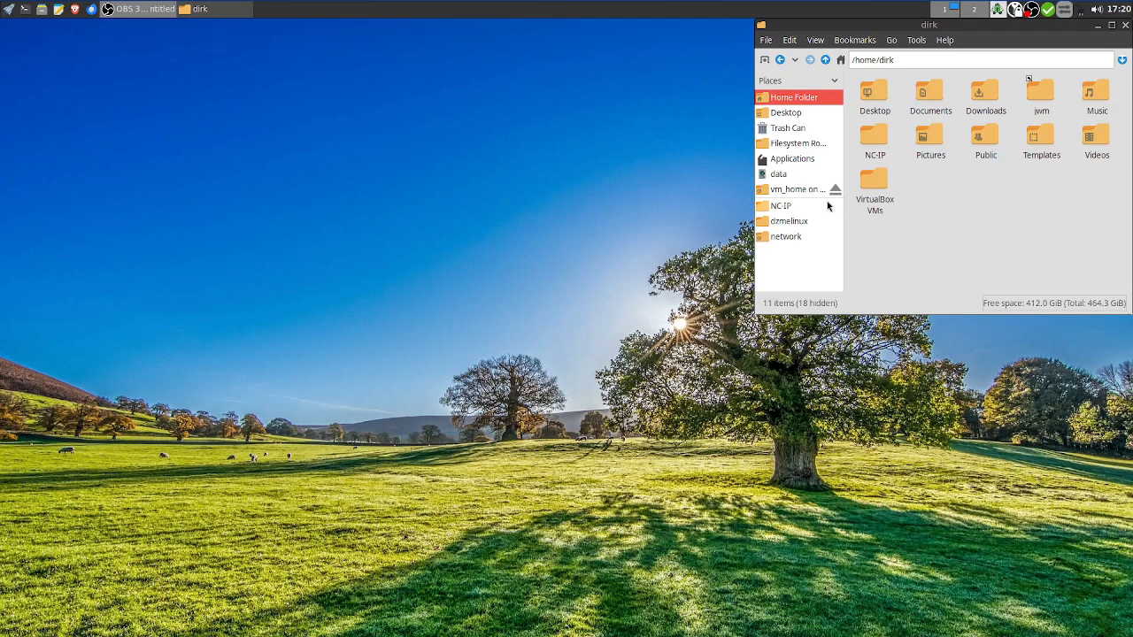
pyautogui.doubleClick(1031, 93)
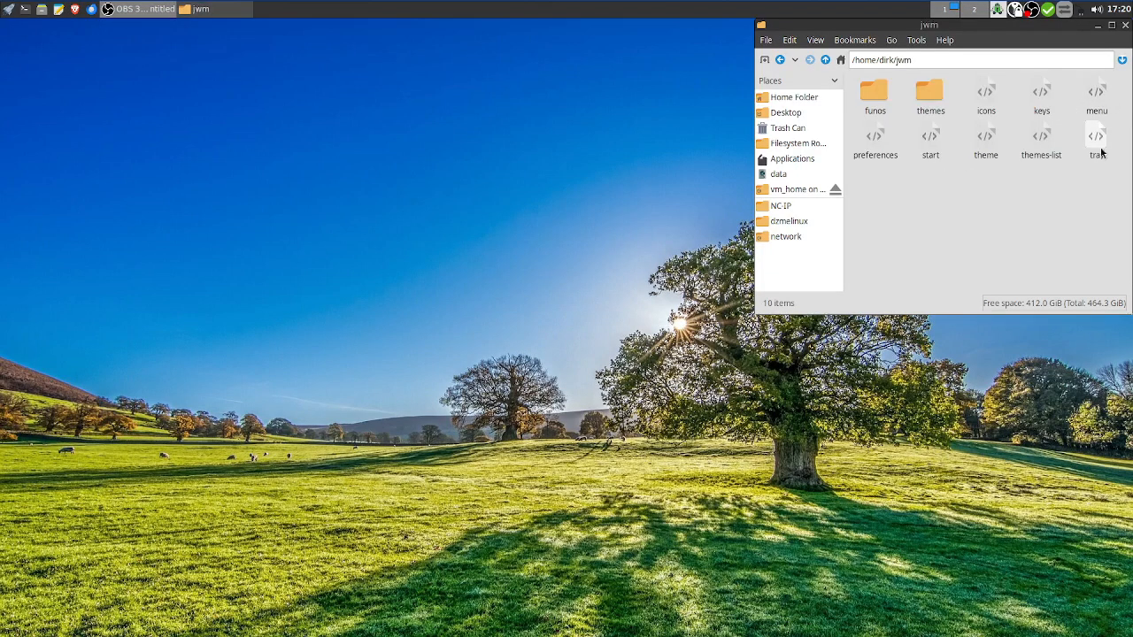
pyautogui.rightClick(936, 138)
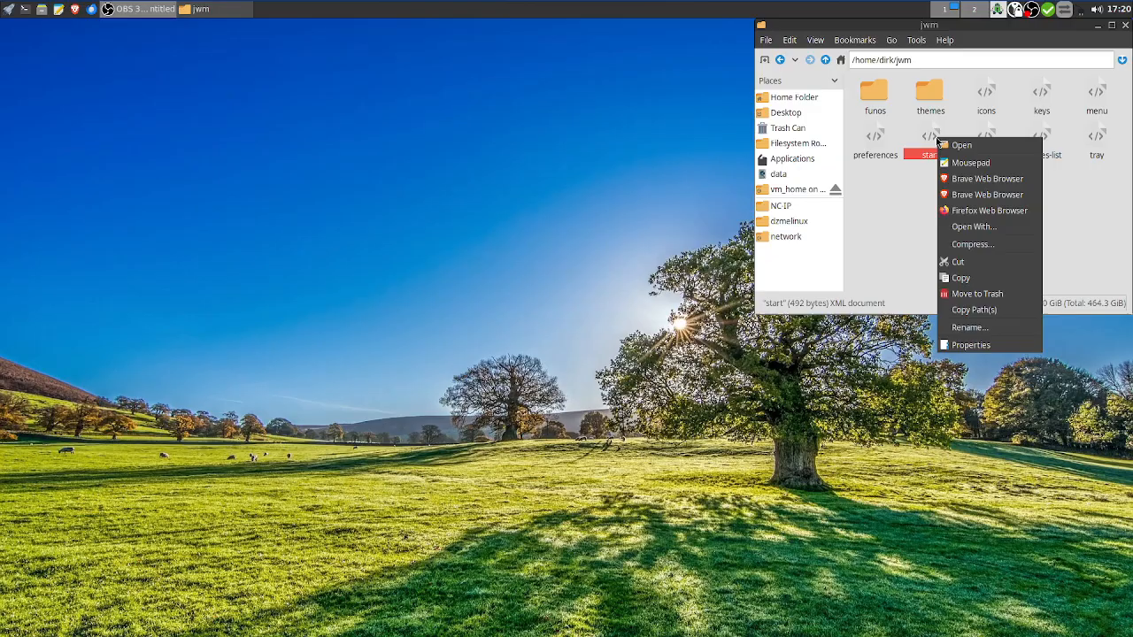
pyautogui.click(963, 159)
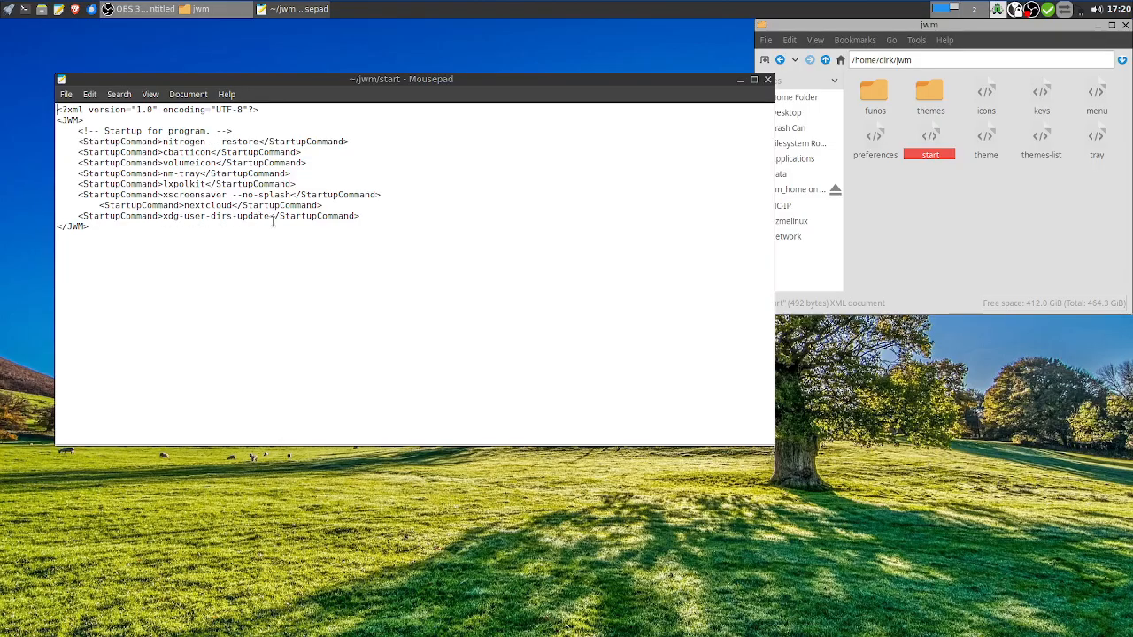
pyautogui.click(767, 79)
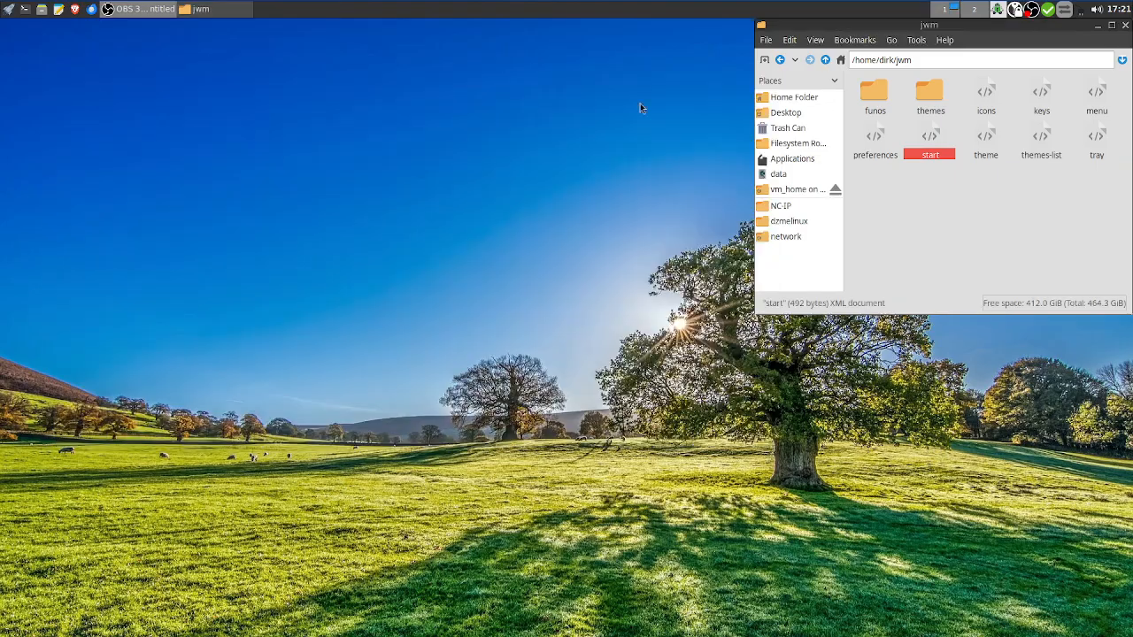
# Launch Synaptic Package Manager from the desktop menu and authenticate with the account password
pyautogui.click(395, 117)
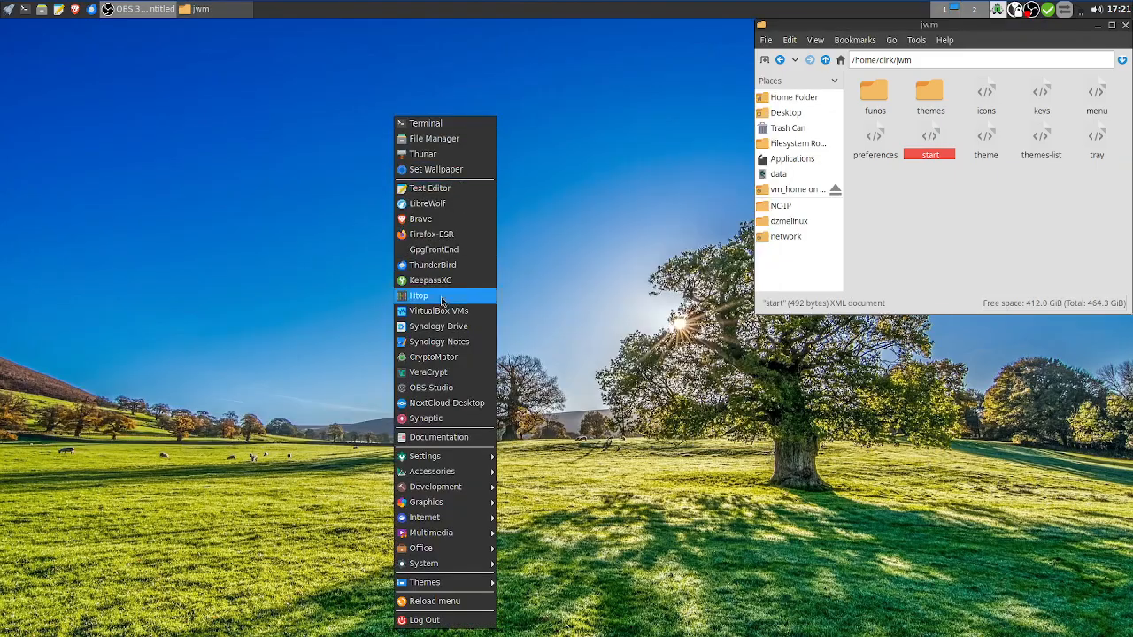
pyautogui.click(456, 417)
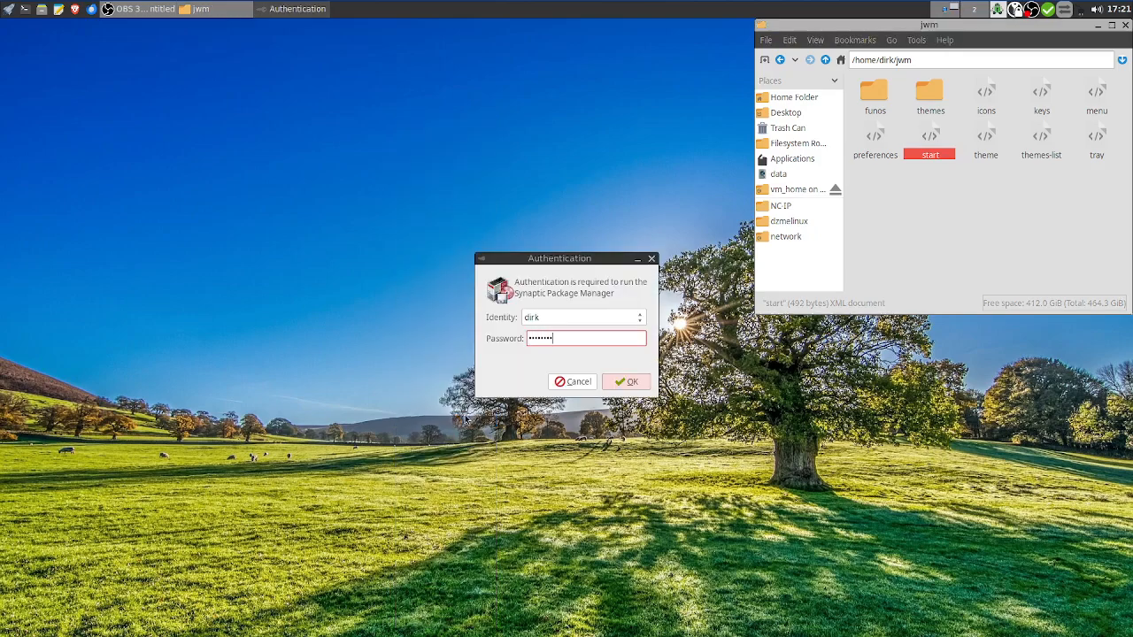
pyautogui.press('Return')
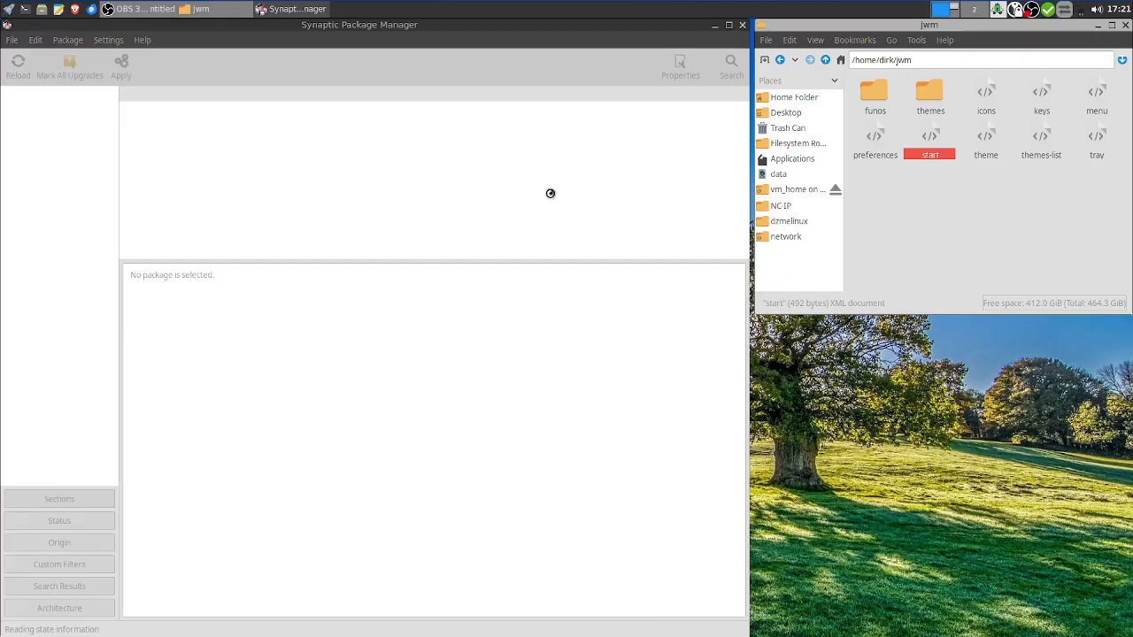
# Search the packages for gnome-keyring, view the description of python3-keyring, and close Synaptic
pyautogui.hotkey('ctrl', 'f')
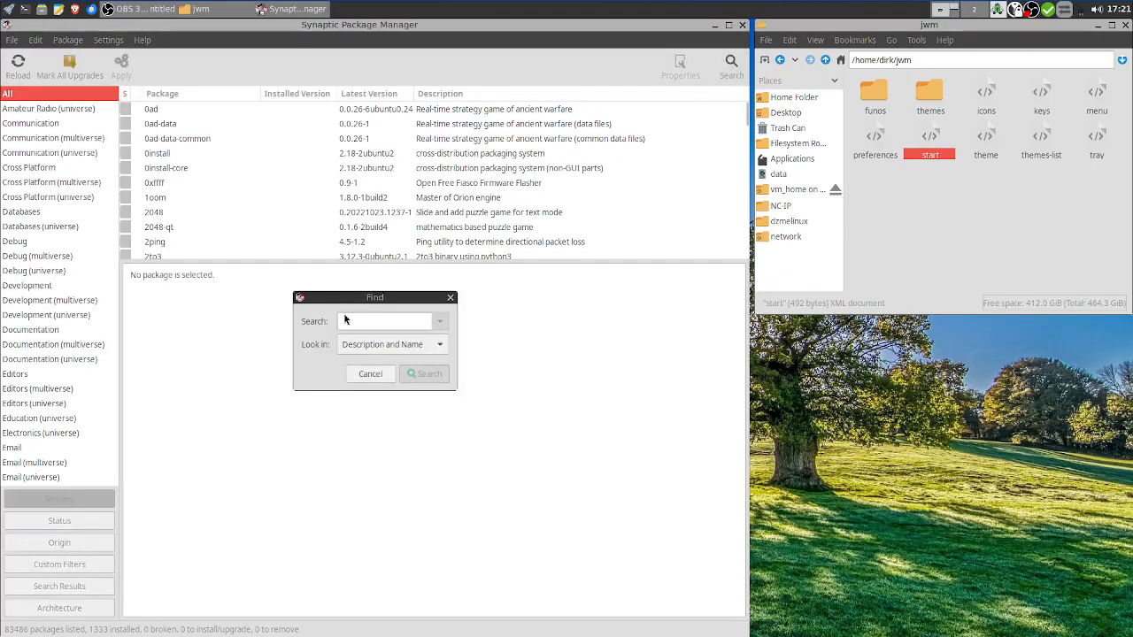
pyautogui.write('geo')
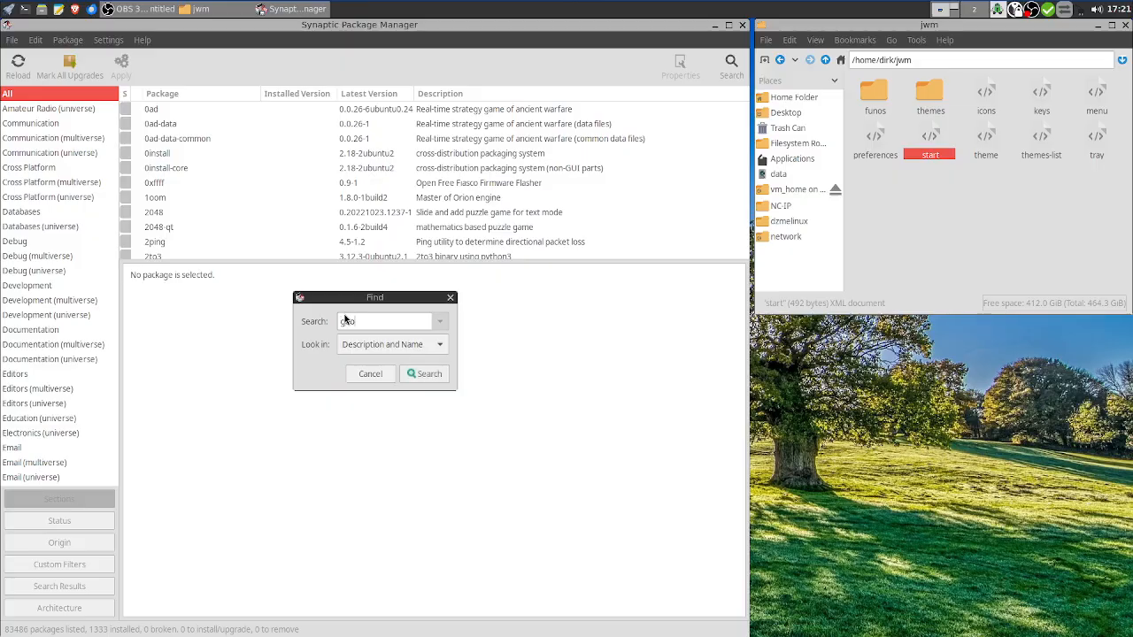
pyautogui.write('me-keyring')
pyautogui.press('Return')
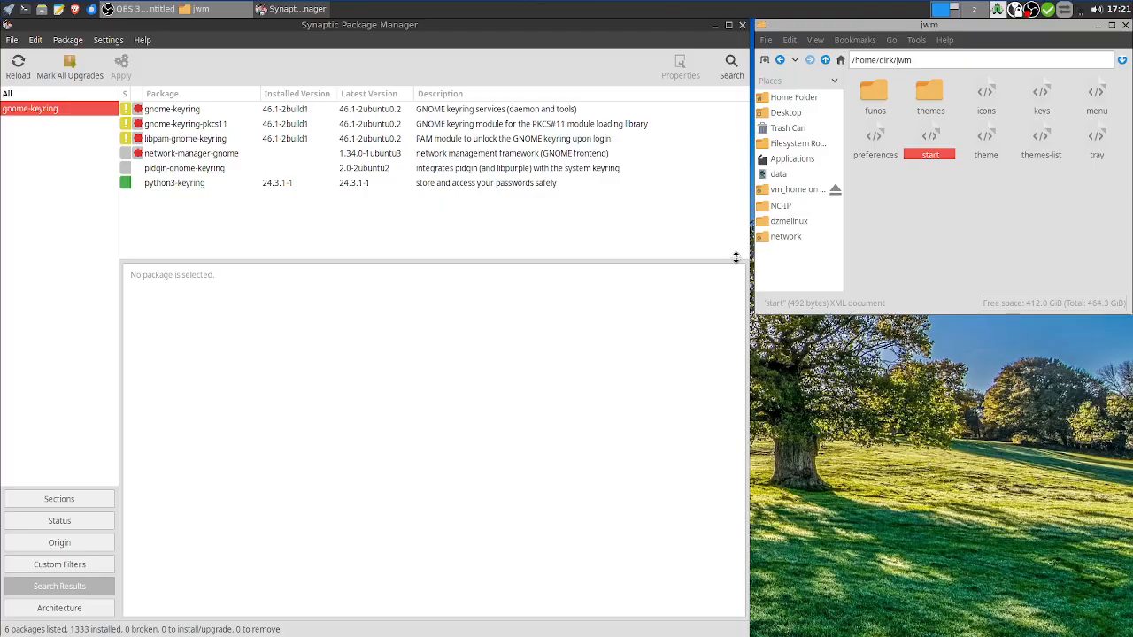
pyautogui.click(166, 186)
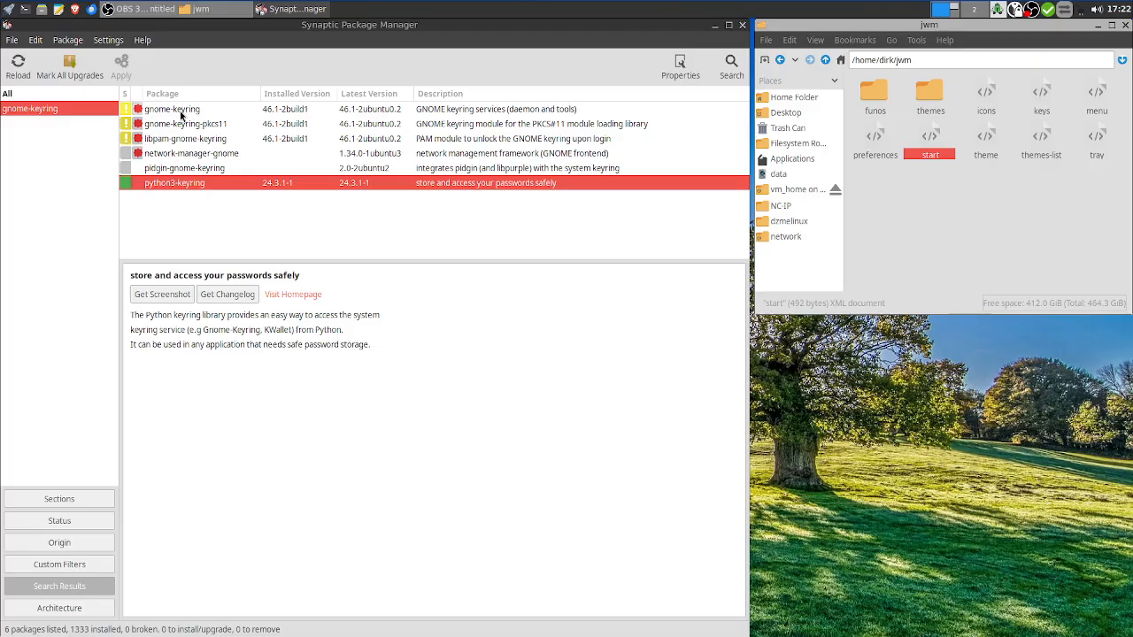
pyautogui.click(743, 25)
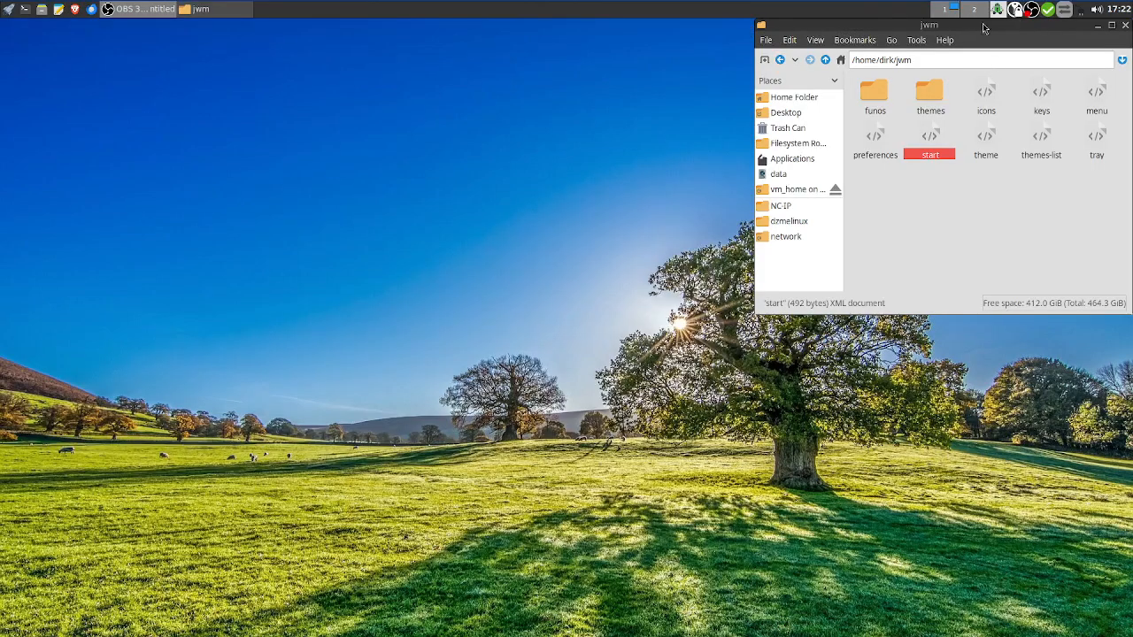
# Open the jwm folder's tray file in Mousepad to review its tray button entries
pyautogui.click(1013, 209)
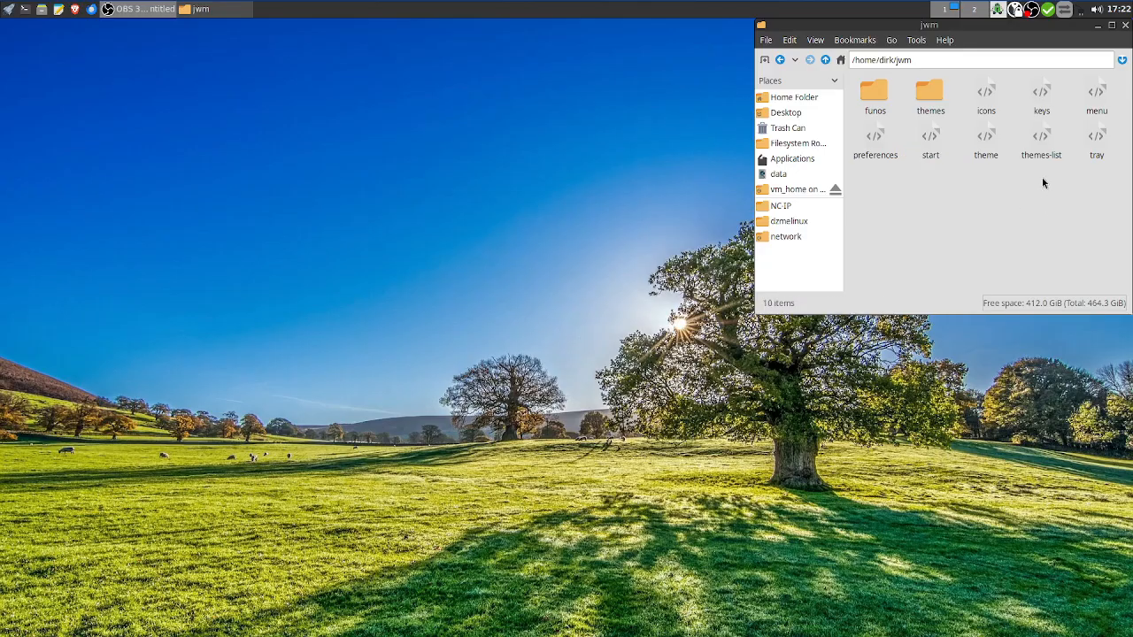
pyautogui.rightClick(1094, 134)
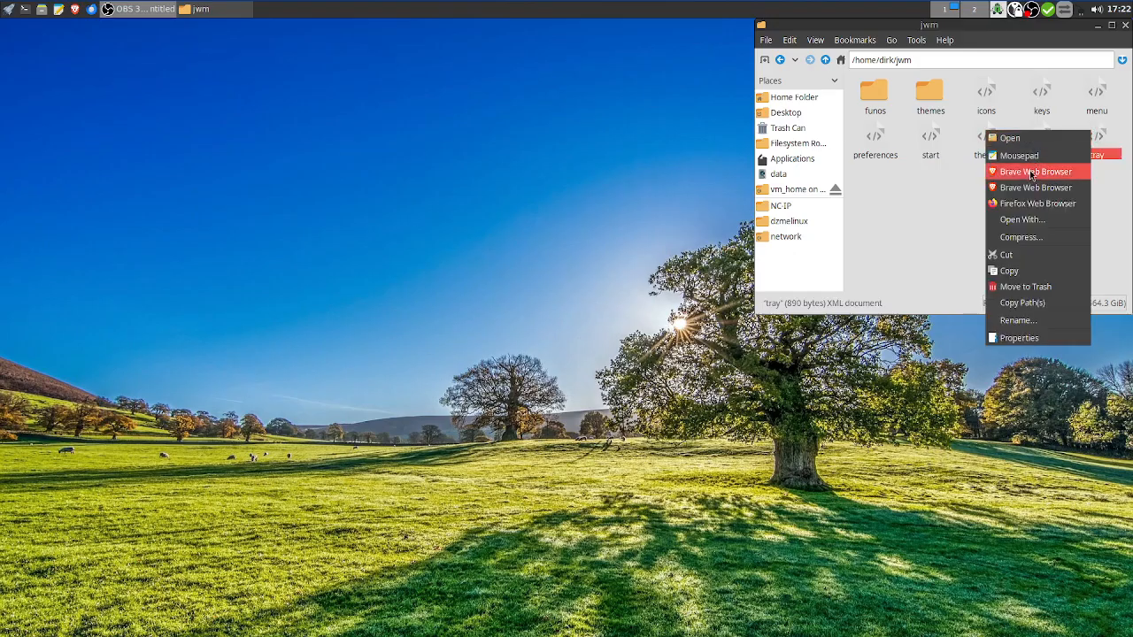
pyautogui.click(1024, 156)
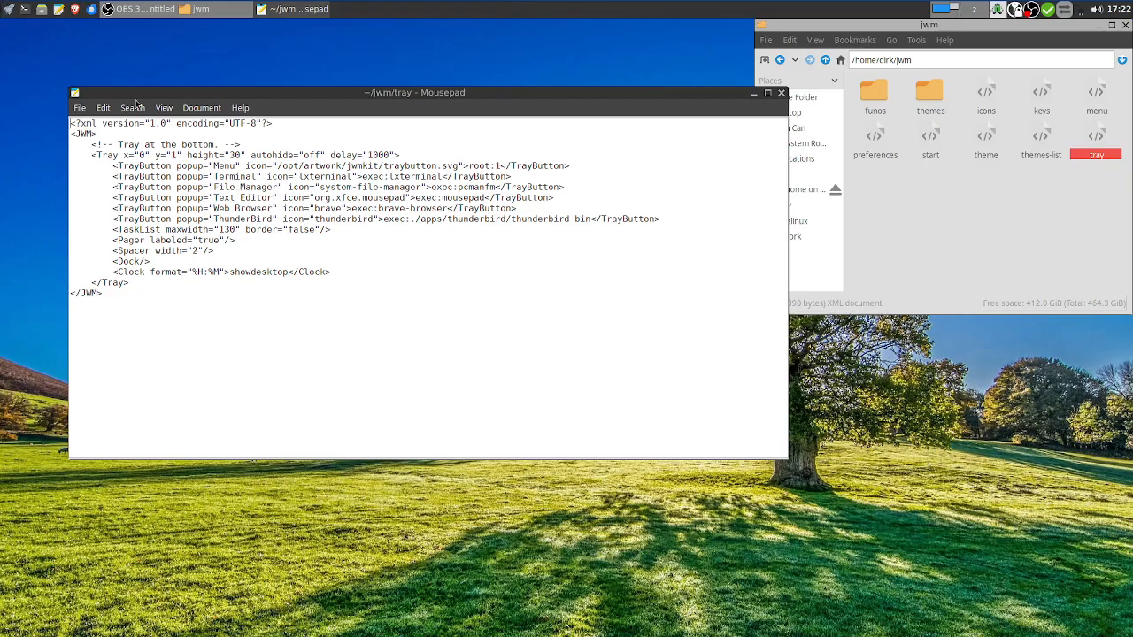
# Launch the text editor from the desktop menu, view its About information, and close the empty document and the editor
pyautogui.rightClick(392, 64)
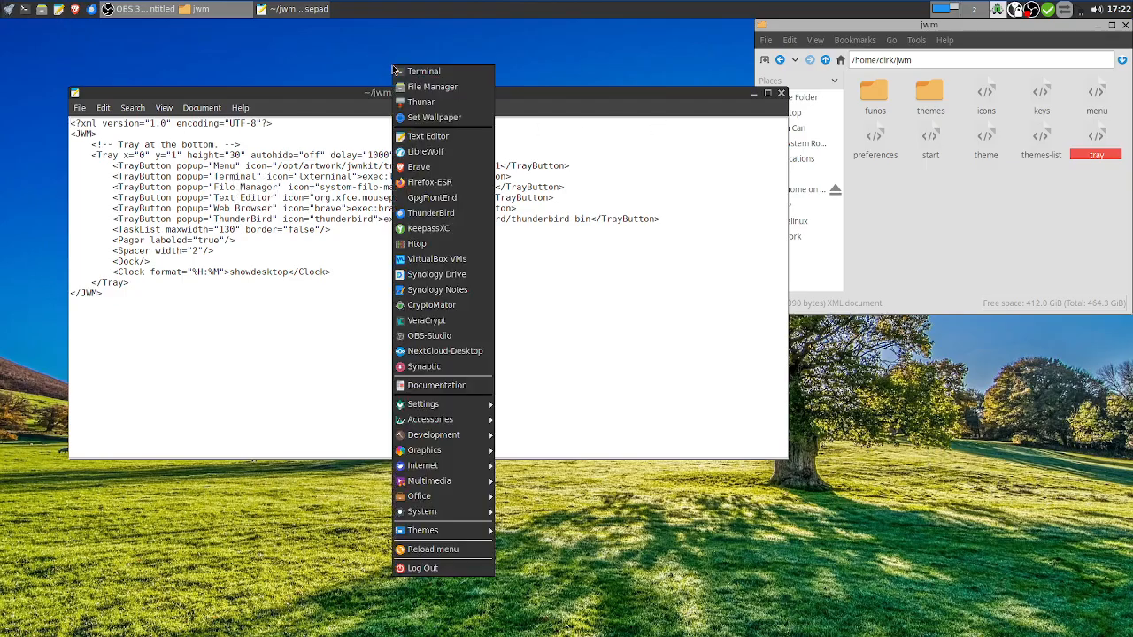
pyautogui.click(431, 138)
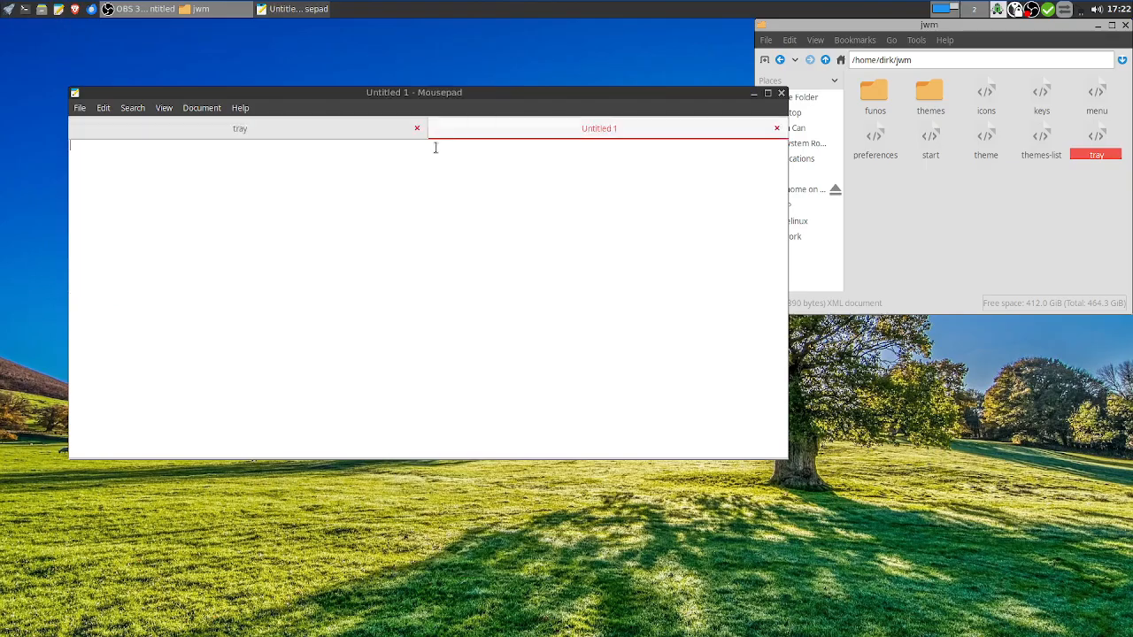
pyautogui.click(236, 111)
pyautogui.click(257, 138)
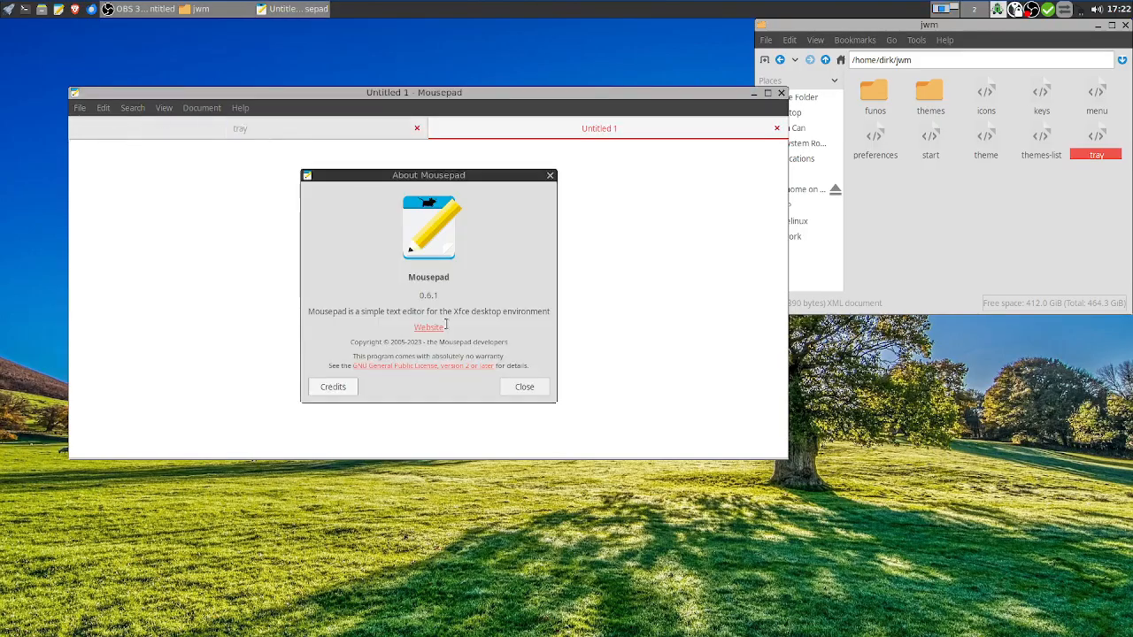
pyautogui.click(534, 391)
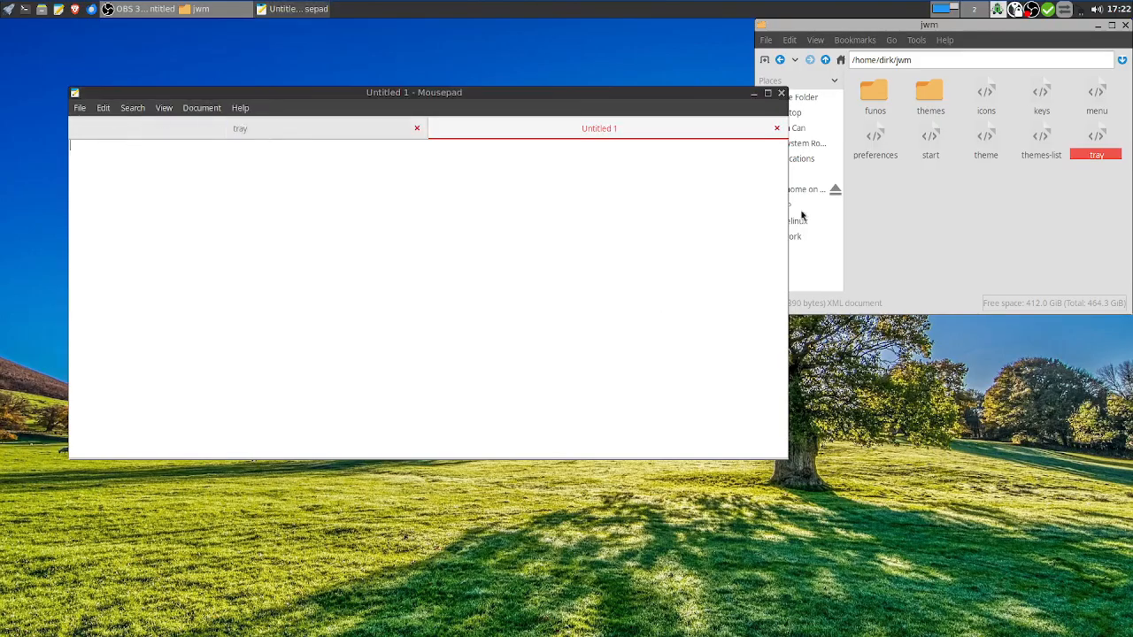
pyautogui.click(776, 129)
pyautogui.click(780, 92)
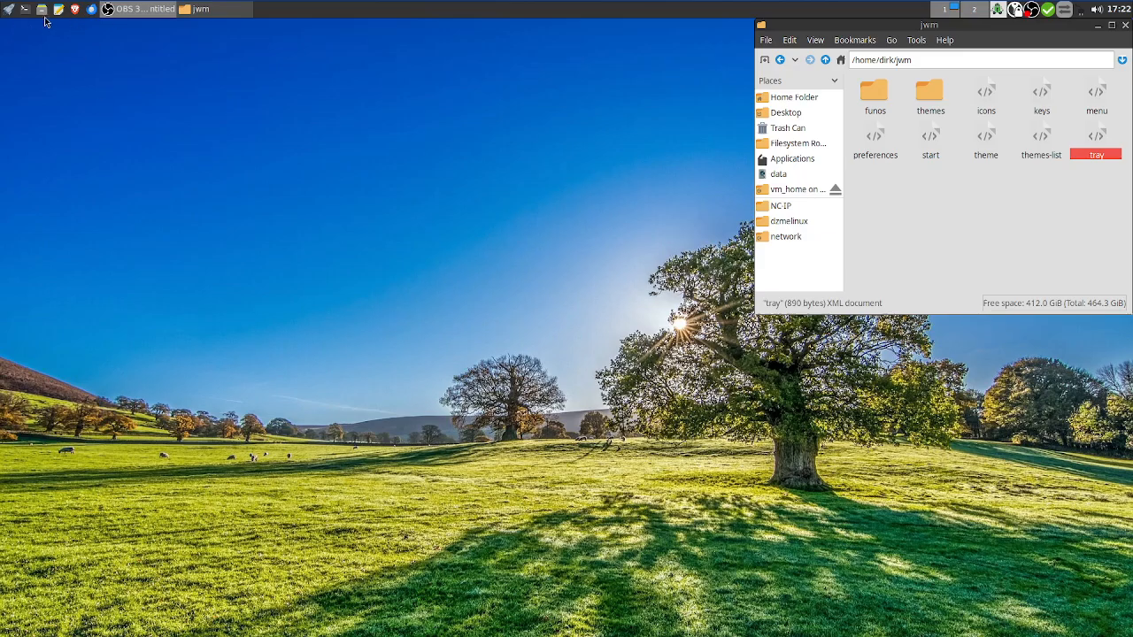
# Open the jwm folder's menu file in Mousepad, read through its program entries and close it
pyautogui.rightClick(531, 212)
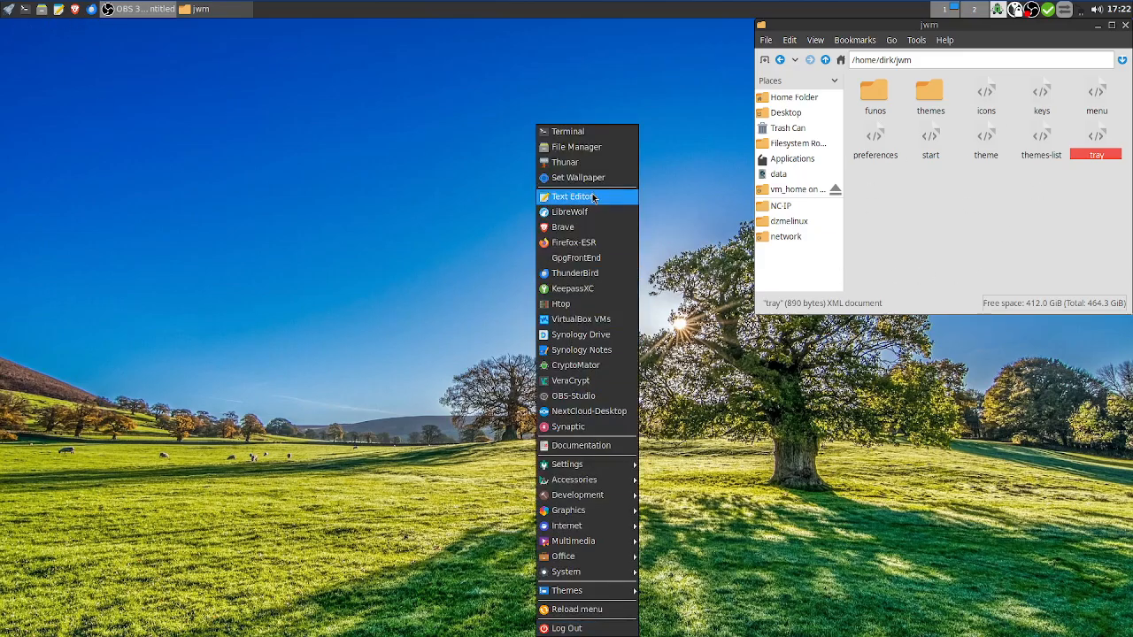
pyautogui.click(1097, 97)
pyautogui.rightClick(1097, 97)
pyautogui.click(1037, 117)
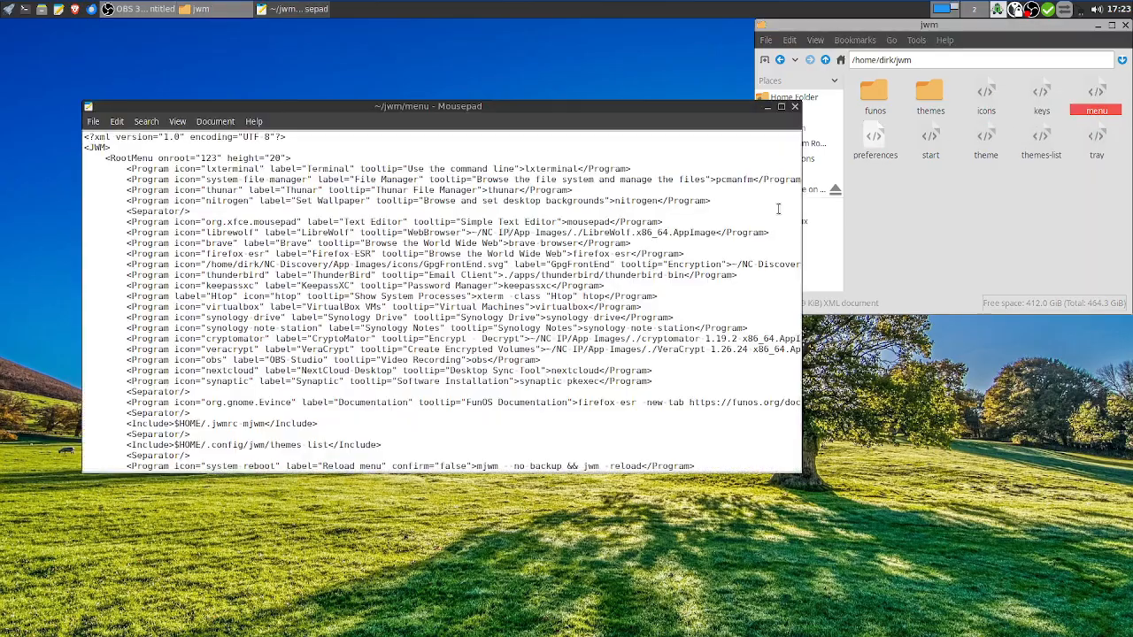
pyautogui.scroll(-2, 246, 359)
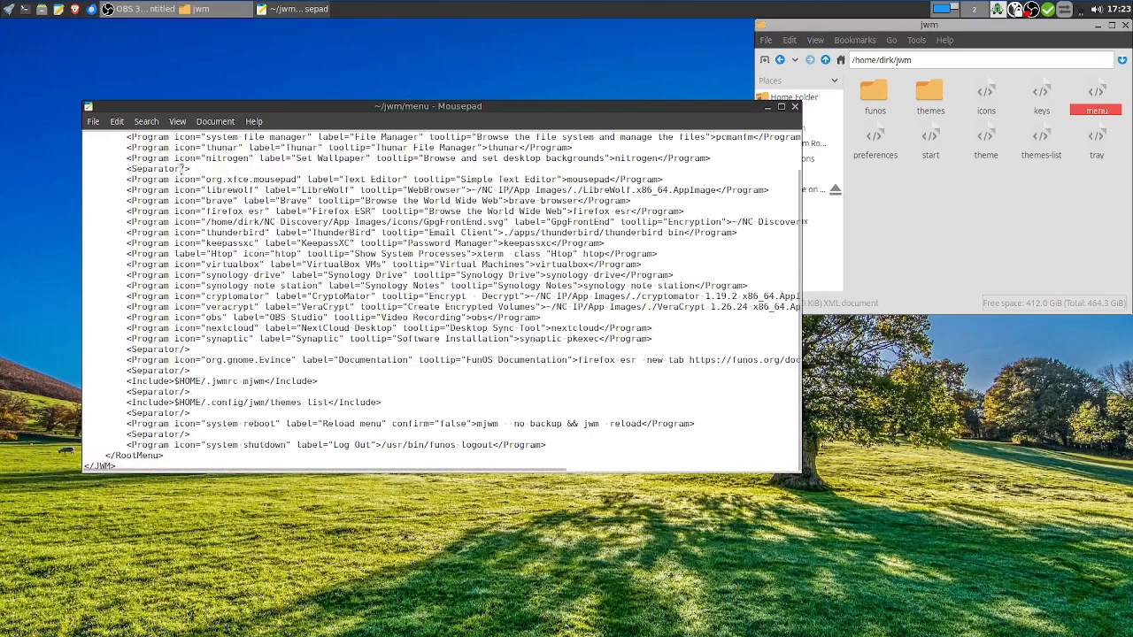
pyautogui.scroll(2, 270, 223)
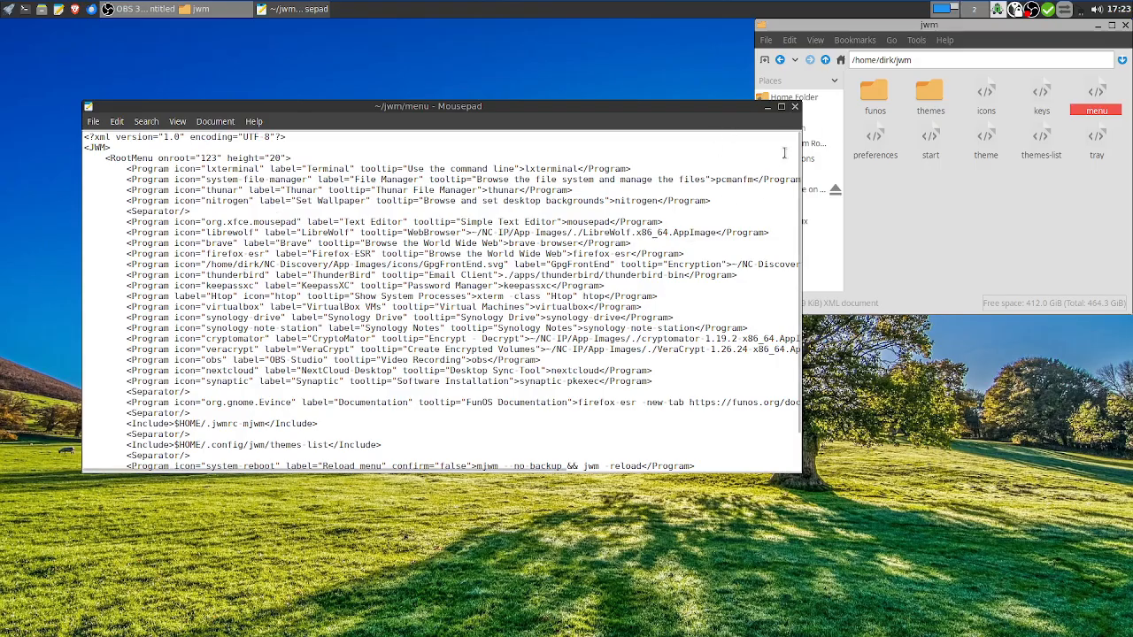
pyautogui.click(795, 107)
pyautogui.click(928, 205)
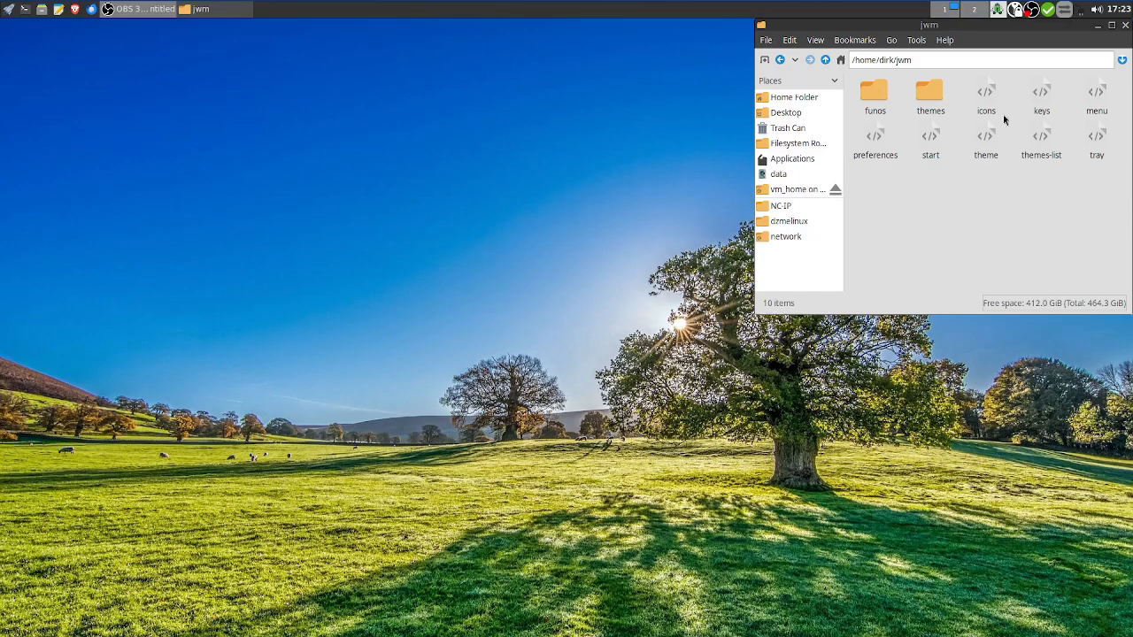
# Check the contents of the Trash Can and close the file manager window
pyautogui.moveTo(1045, 25)
pyautogui.mouseDown()
pyautogui.moveTo(928, 47)
pyautogui.moveTo(1043, 25)
pyautogui.mouseUp()
pyautogui.click(790, 129)
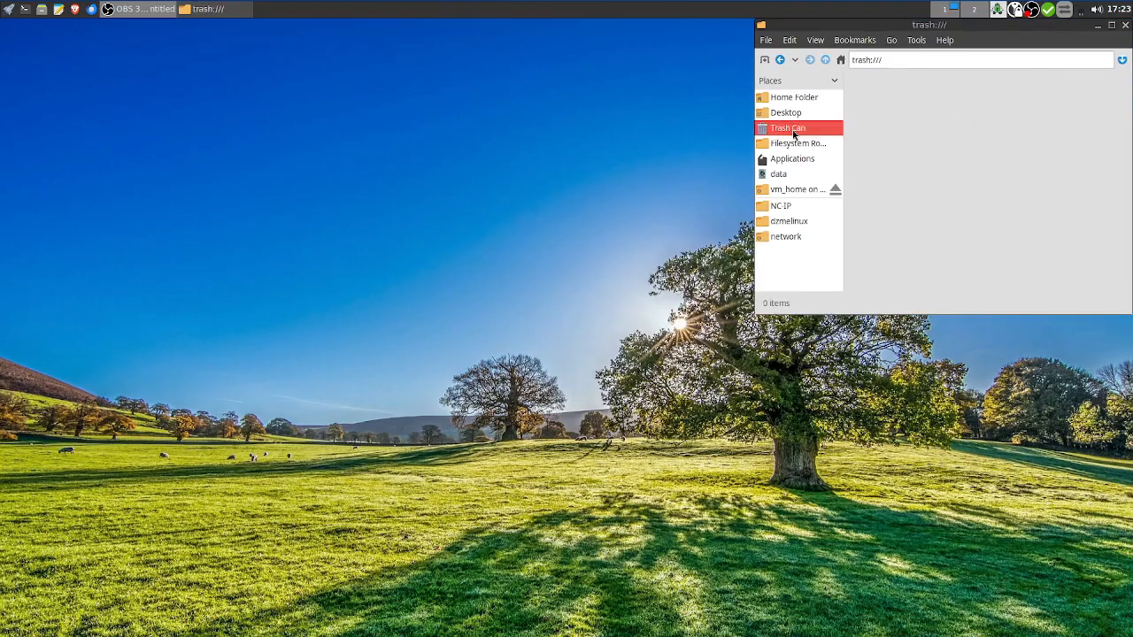
pyautogui.click(1125, 25)
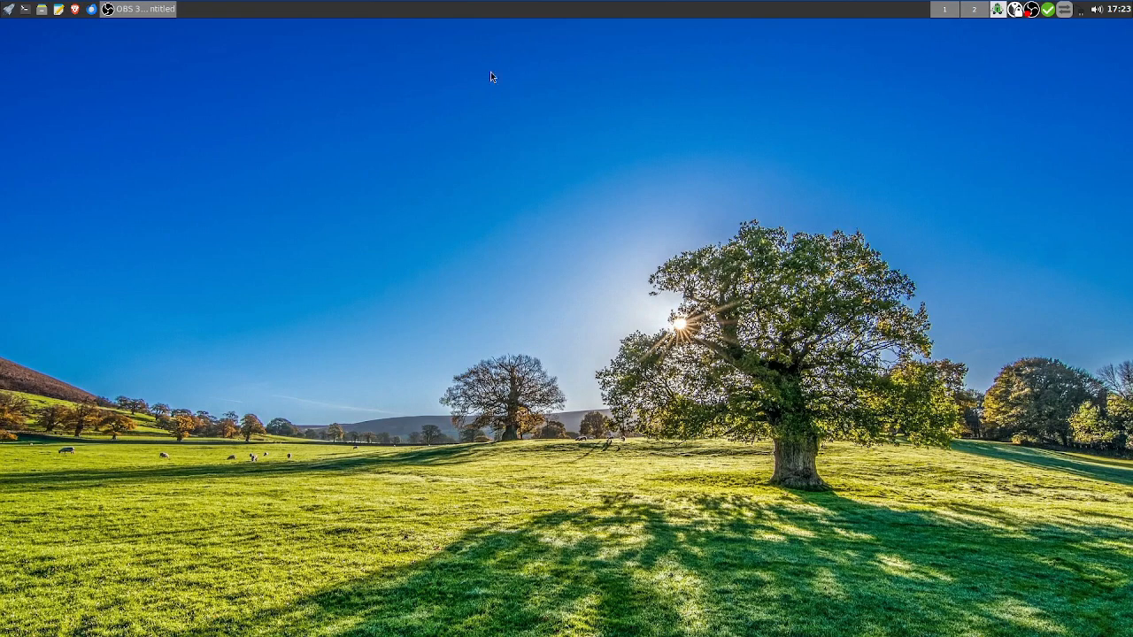
# Look over the program entries in the desktop menu, try the GpgFrontEnd entry, and dismiss the menu
pyautogui.rightClick(604, 105)
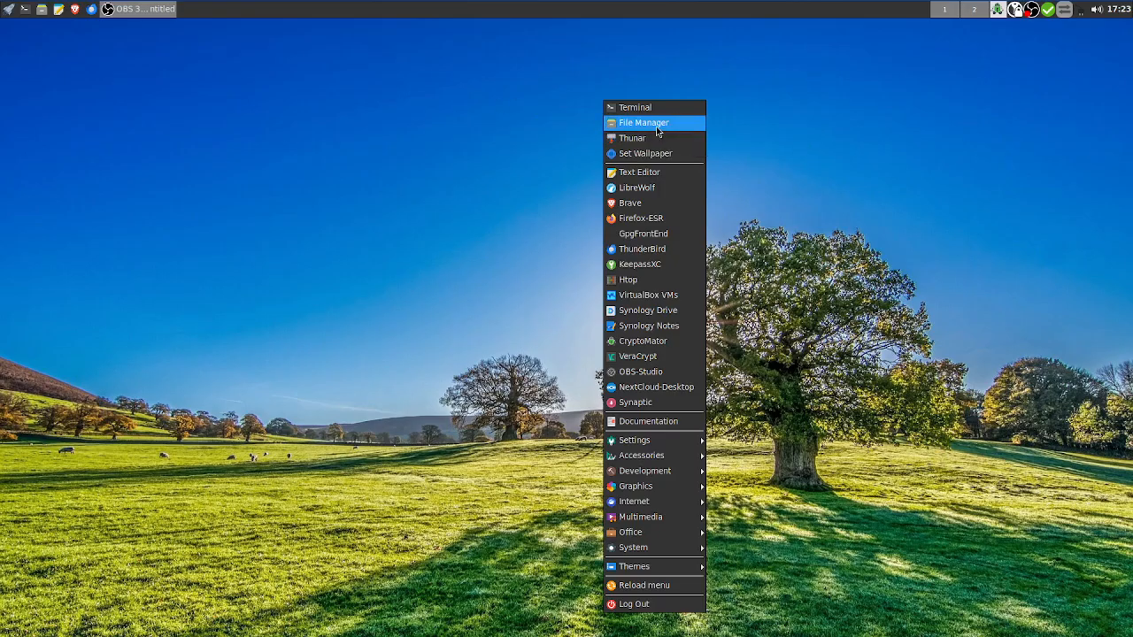
pyautogui.click(655, 235)
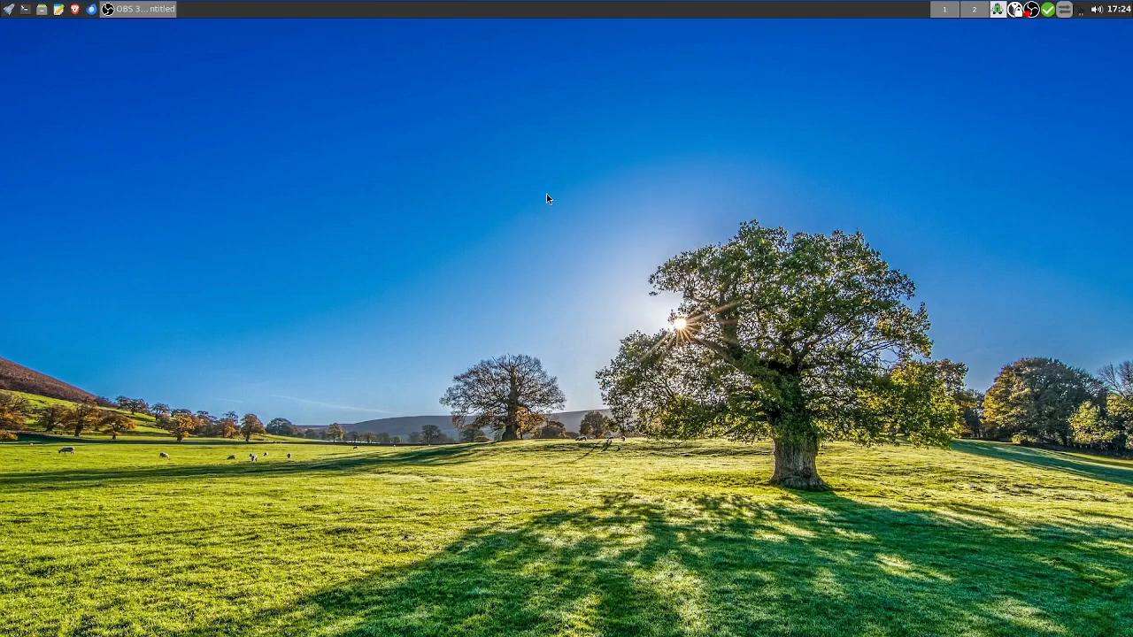
pyautogui.rightClick(550, 167)
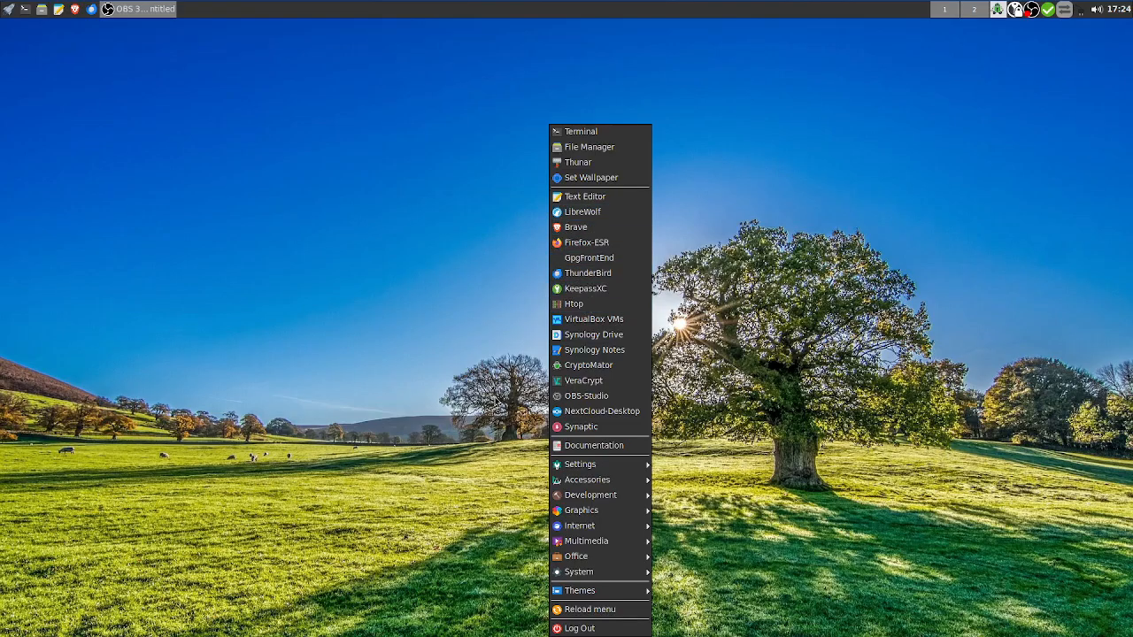
pyautogui.click(848, 402)
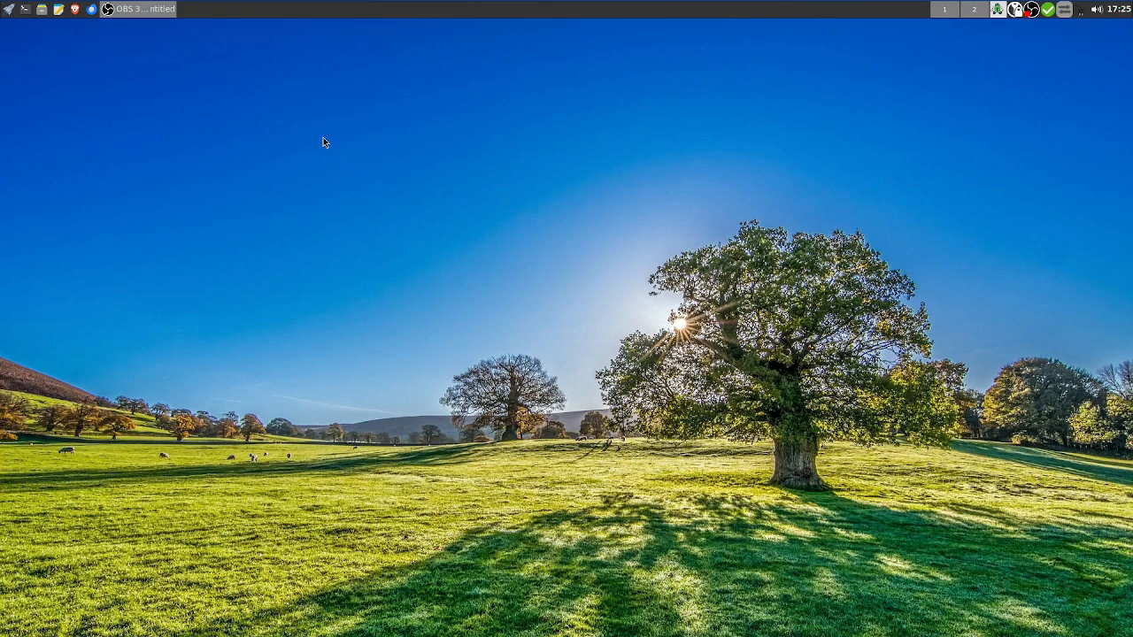
# Hide OBS to the tray and show its window again from the tray entry
pyautogui.click(1031, 11)
pyautogui.rightClick(1032, 11)
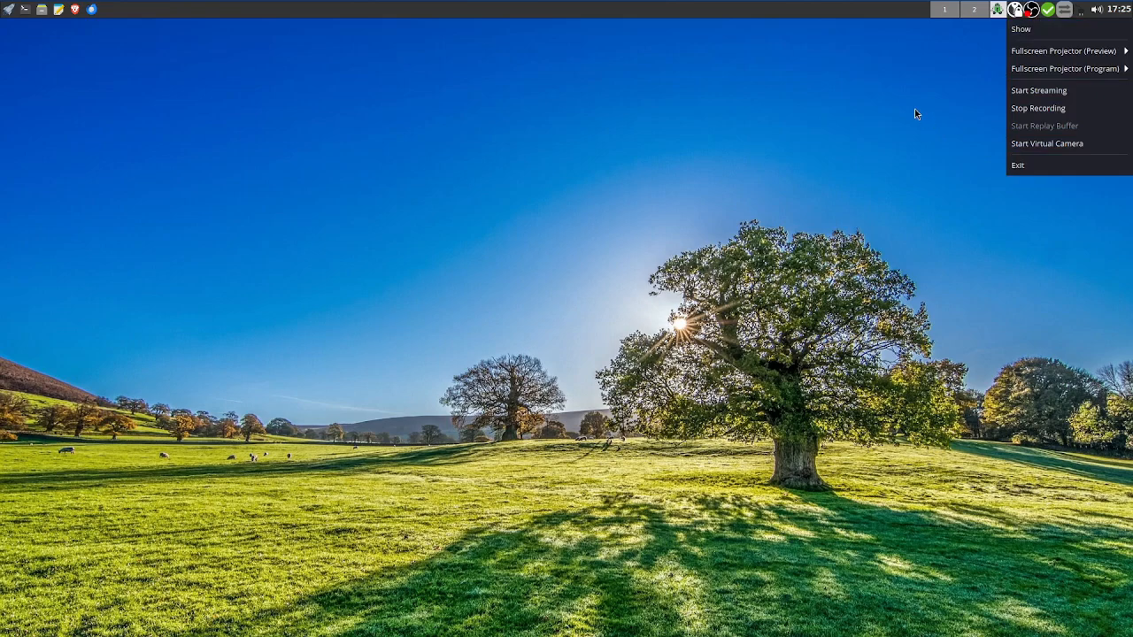
pyautogui.click(1022, 30)
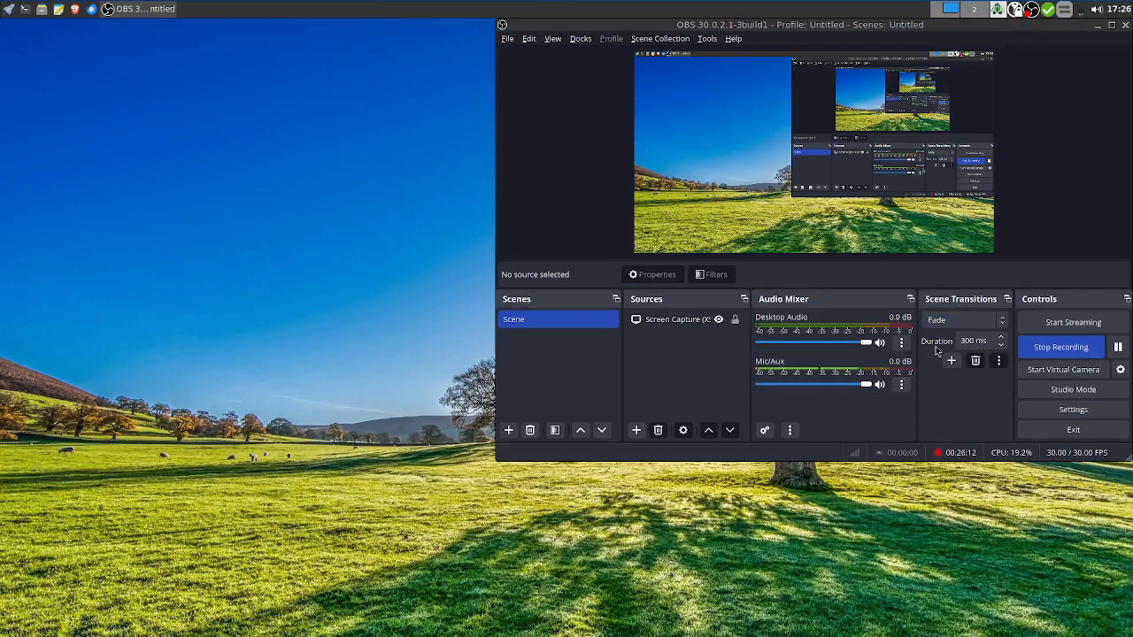
# Try to open the volume mixer, and check the volume control's Alsa device preferences, keeping the default device
pyautogui.rightClick(1098, 10)
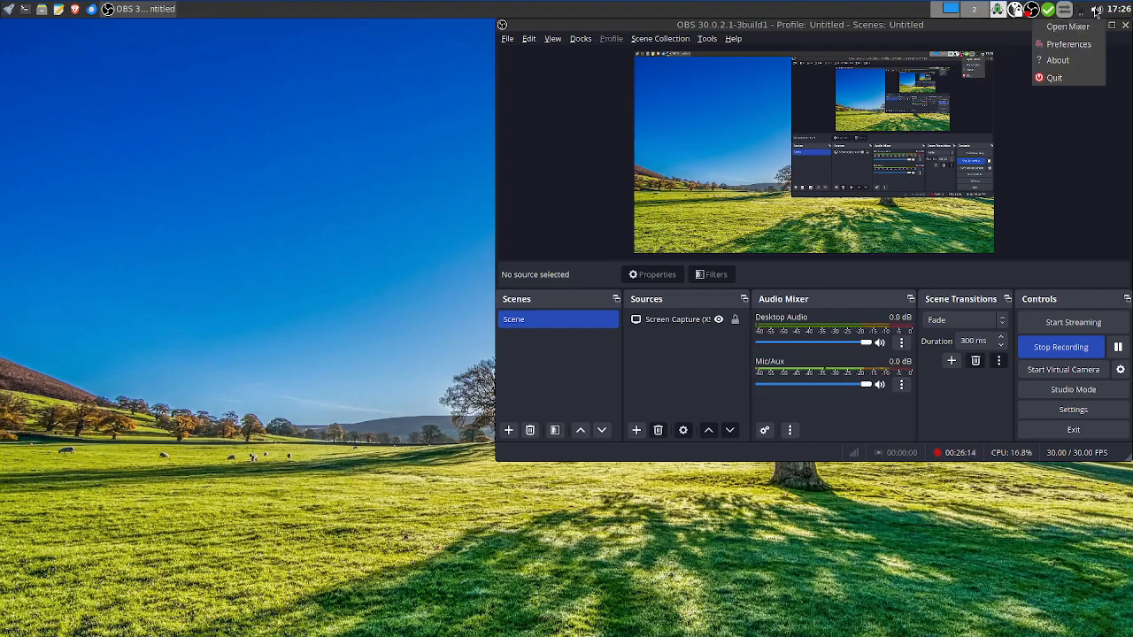
pyautogui.click(1085, 31)
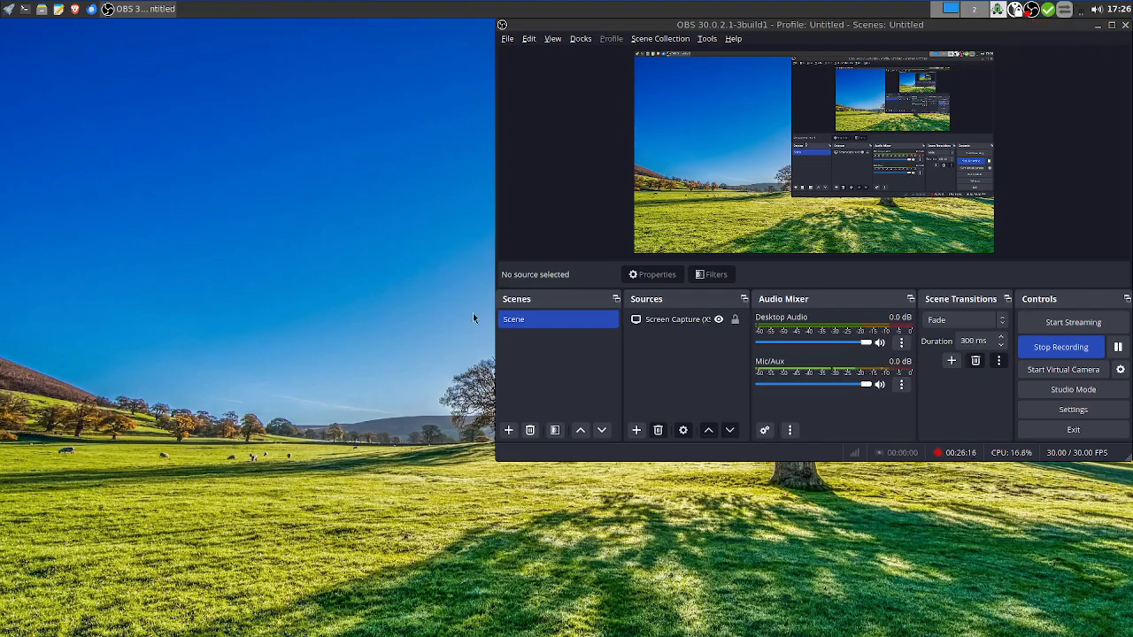
pyautogui.rightClick(1094, 10)
pyautogui.click(1075, 44)
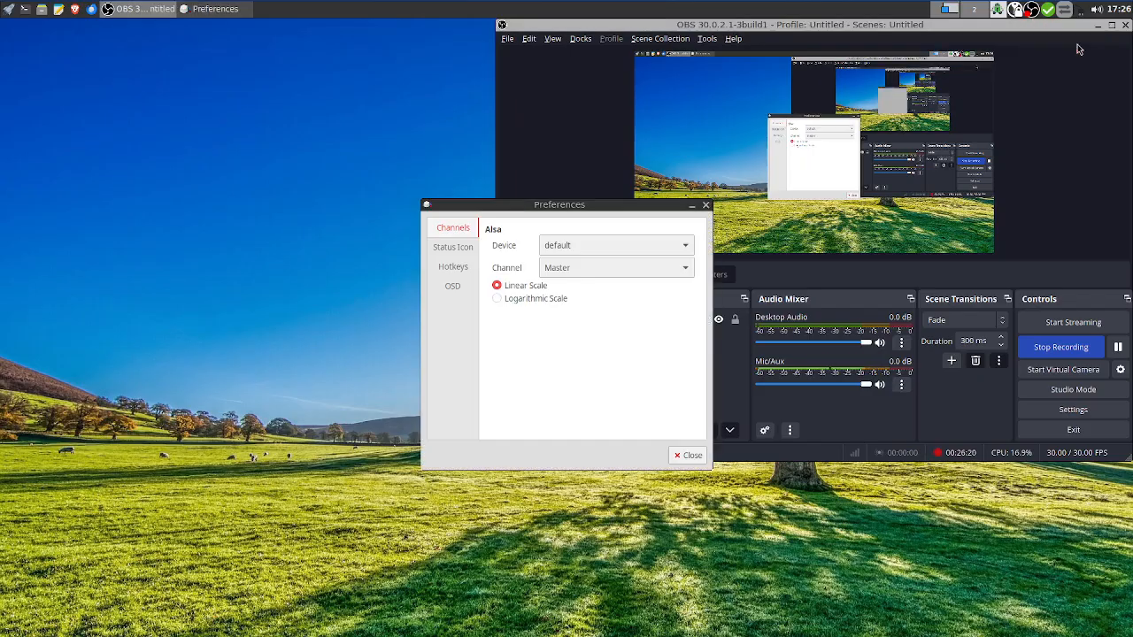
pyautogui.click(591, 250)
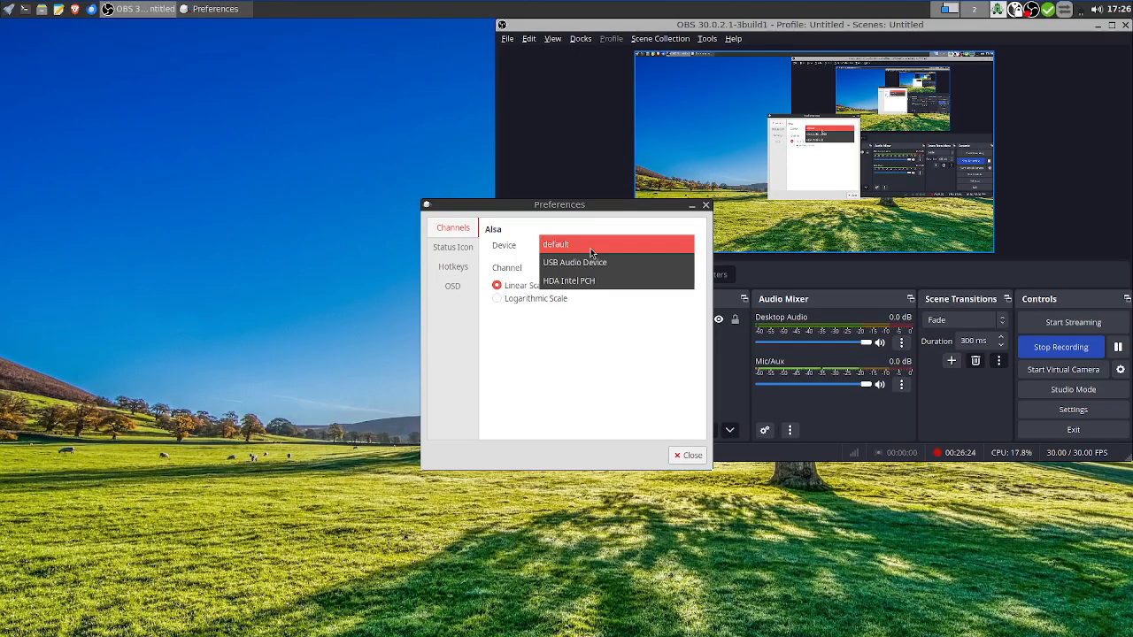
pyautogui.click(590, 248)
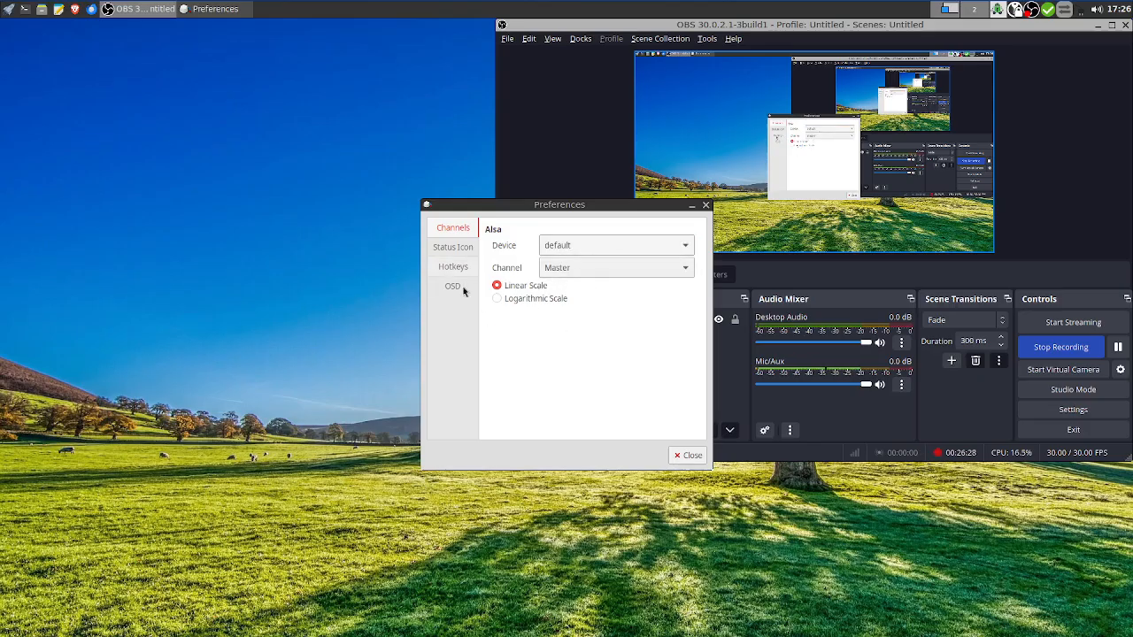
pyautogui.click(677, 455)
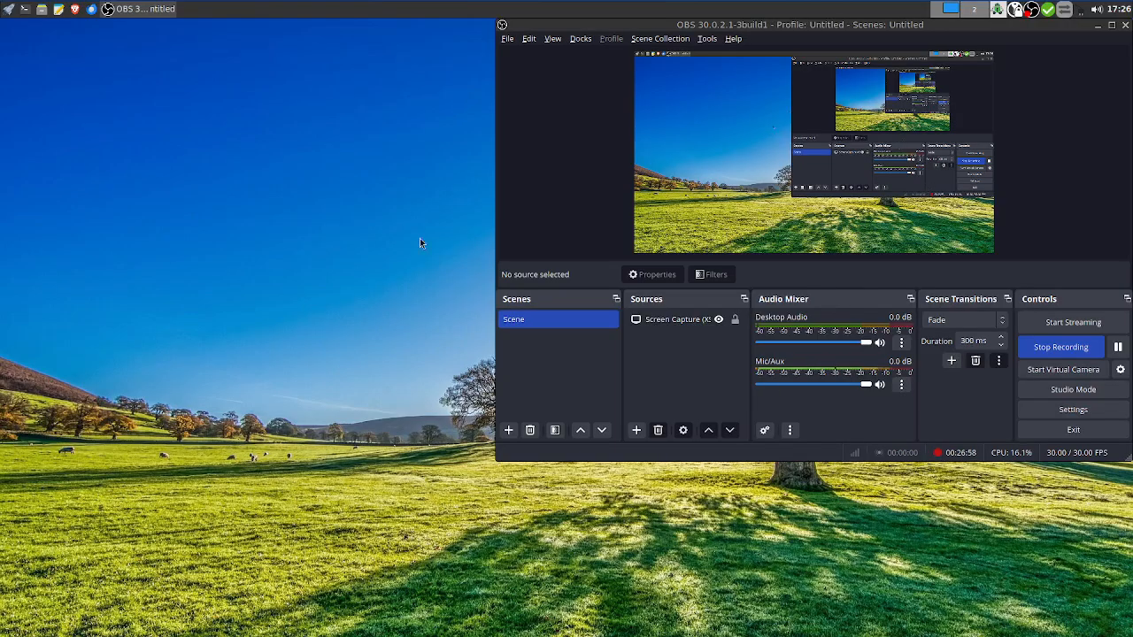
# Launch VirtualBox VMs from the desktop menu and move its manager window beside OBS to view the dzmelinux machine
pyautogui.rightClick(275, 173)
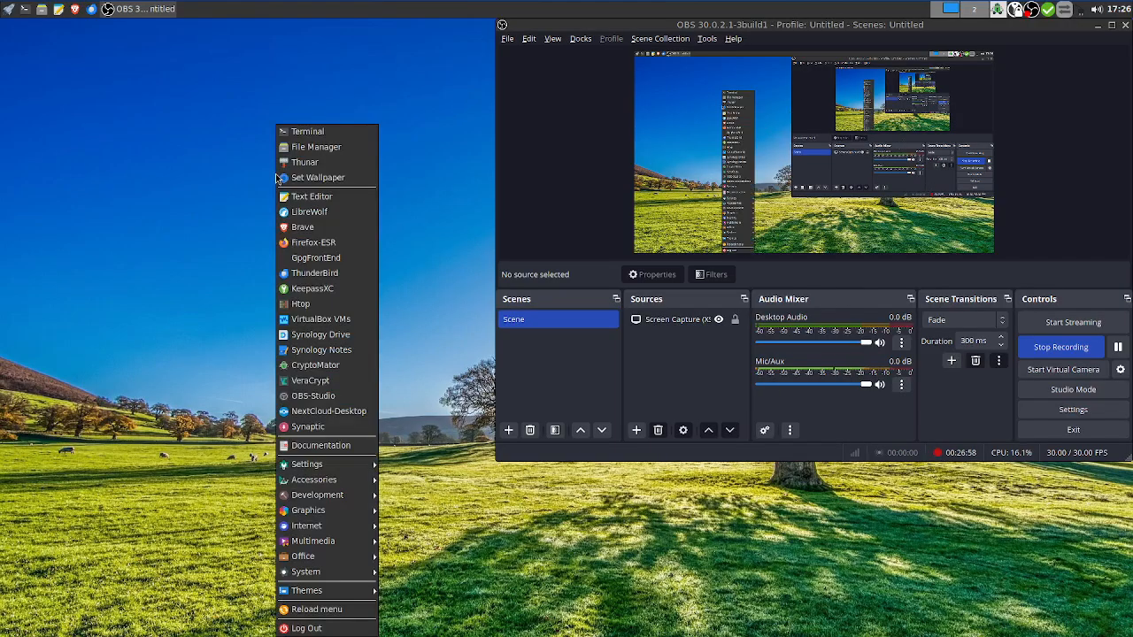
pyautogui.click(337, 320)
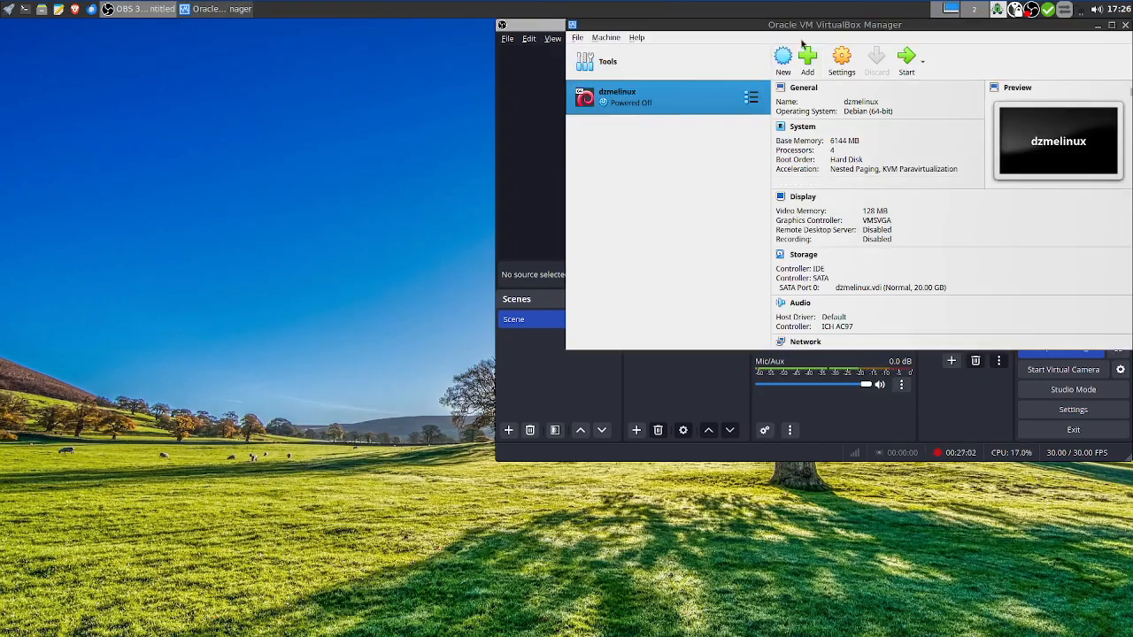
pyautogui.moveTo(837, 29); pyautogui.dragTo(271, 30)
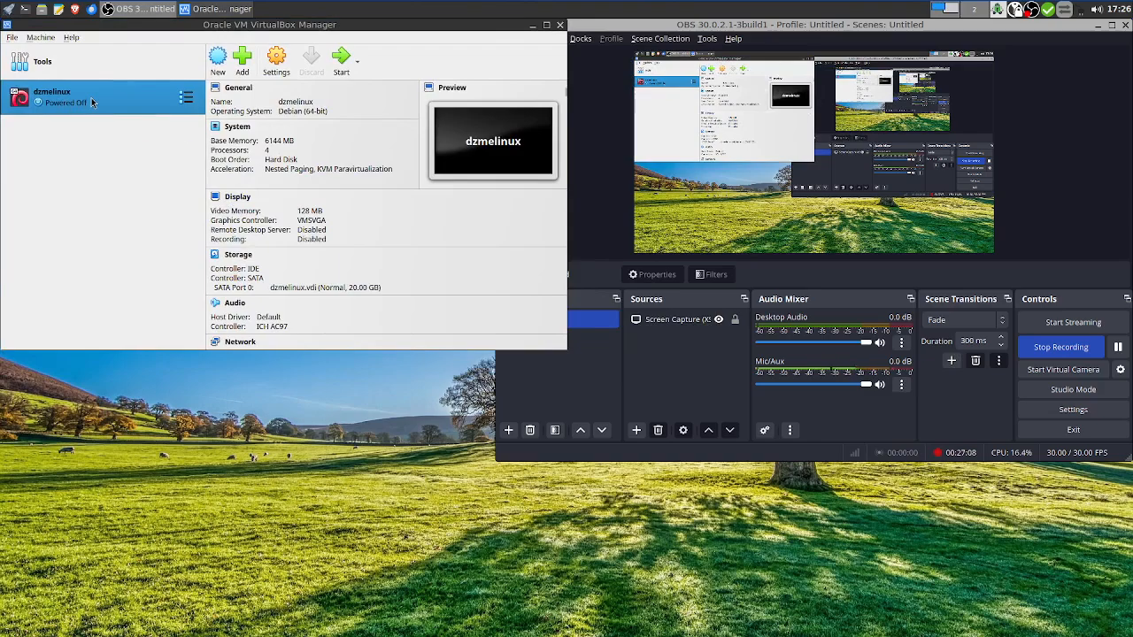
pyautogui.moveTo(91, 97)
pyautogui.moveTo(405, 26)
pyautogui.mouseDown()
pyautogui.moveTo(423, 38)
pyautogui.moveTo(406, 26)
pyautogui.mouseUp()
# Examine the custom program entries and application categories in the desktop menu while the VirtualBox manager is open
pyautogui.rightClick(270, 431)
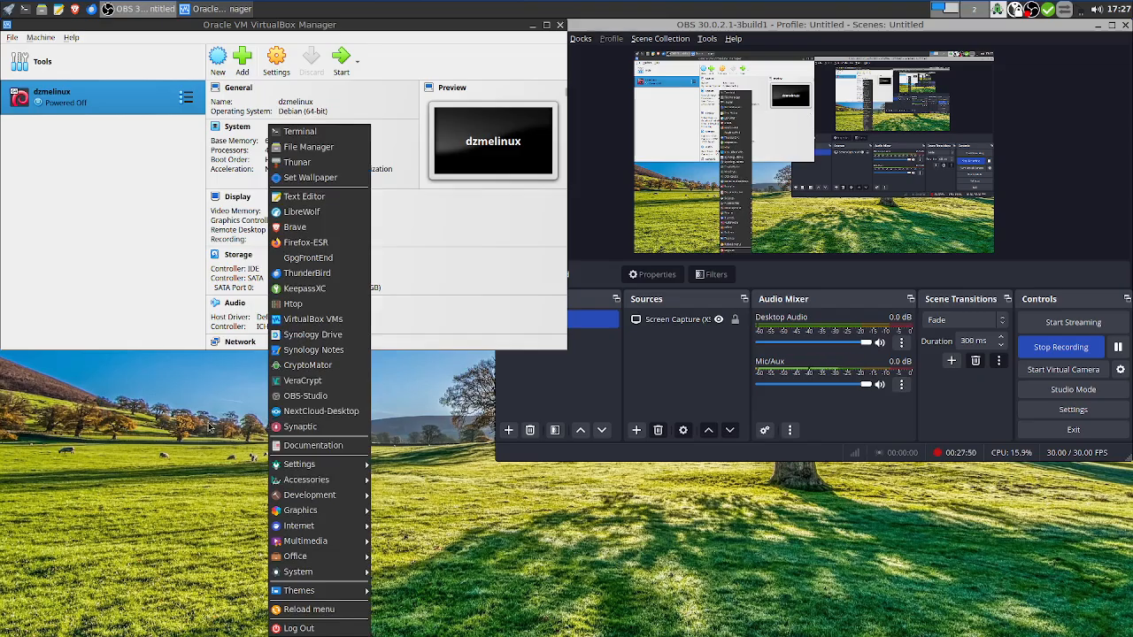
pyautogui.click(211, 429)
pyautogui.rightClick(249, 428)
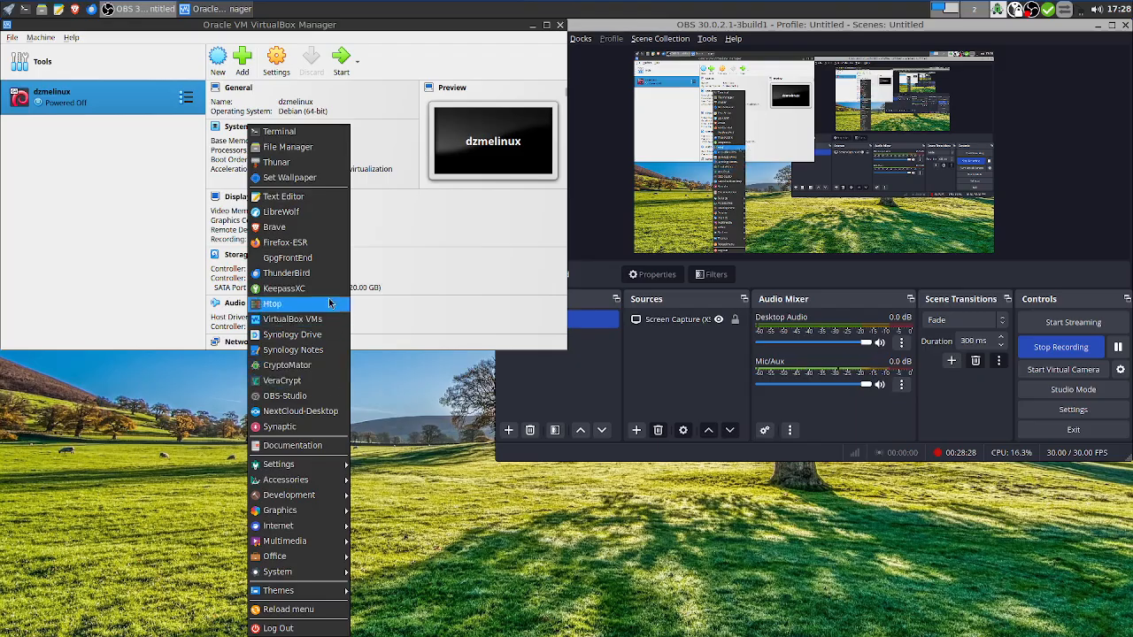
pyautogui.click(457, 31)
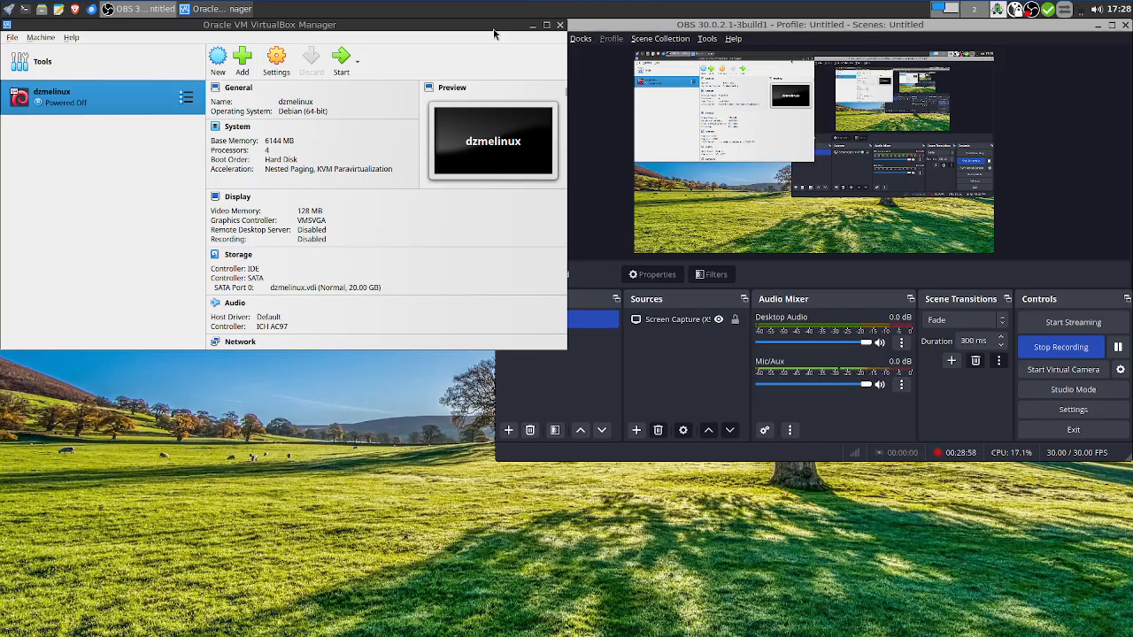
pyautogui.rightClick(252, 438)
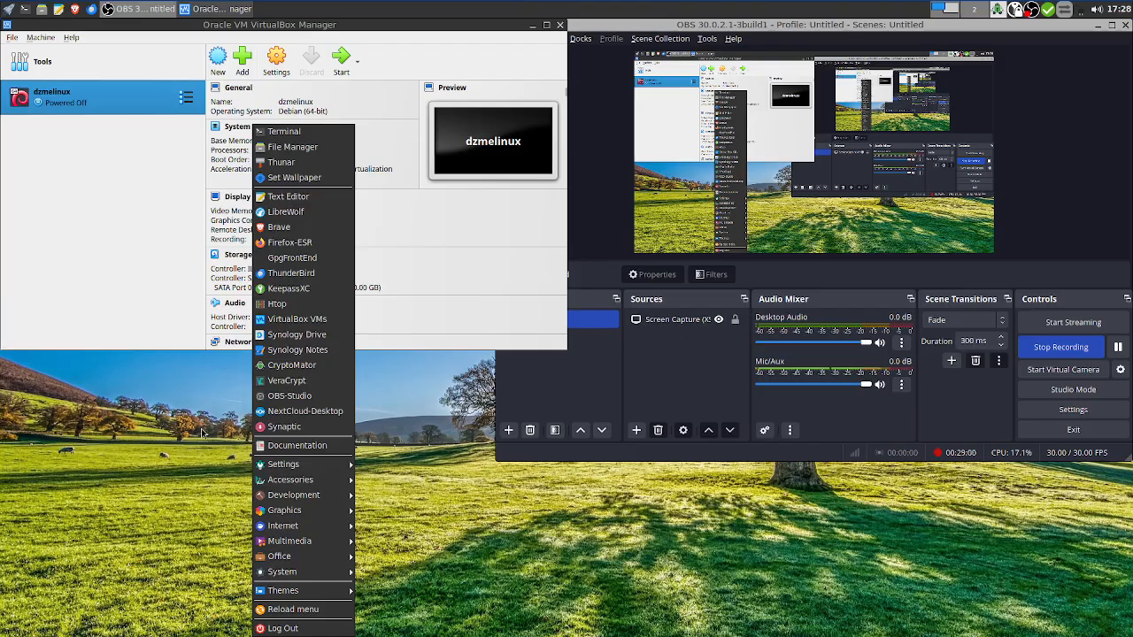
pyautogui.click(202, 433)
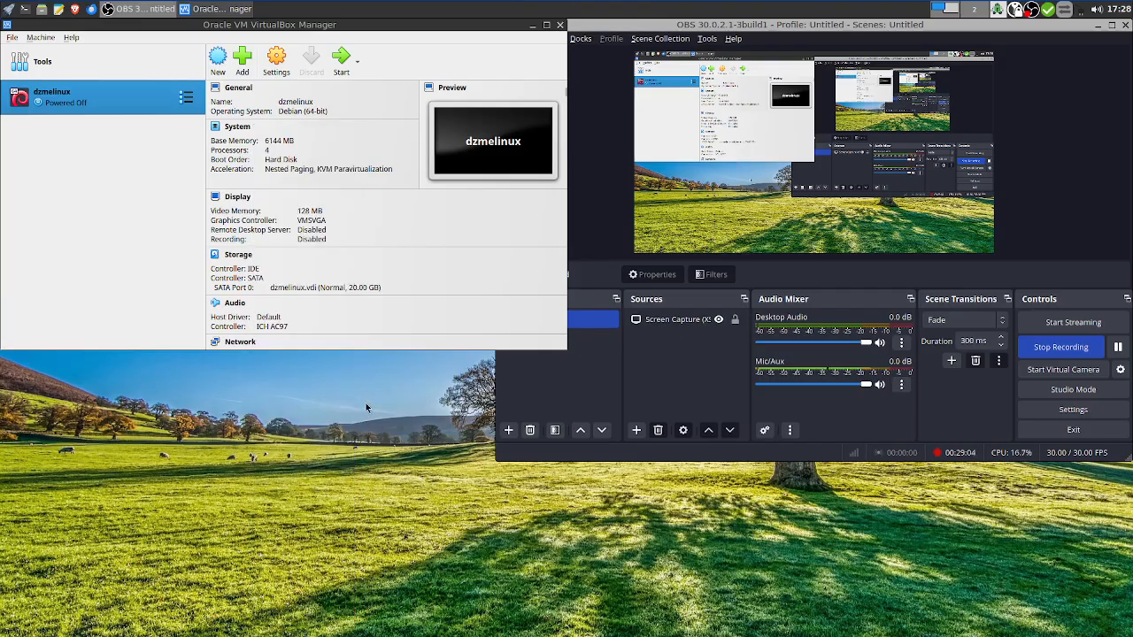
pyautogui.rightClick(196, 442)
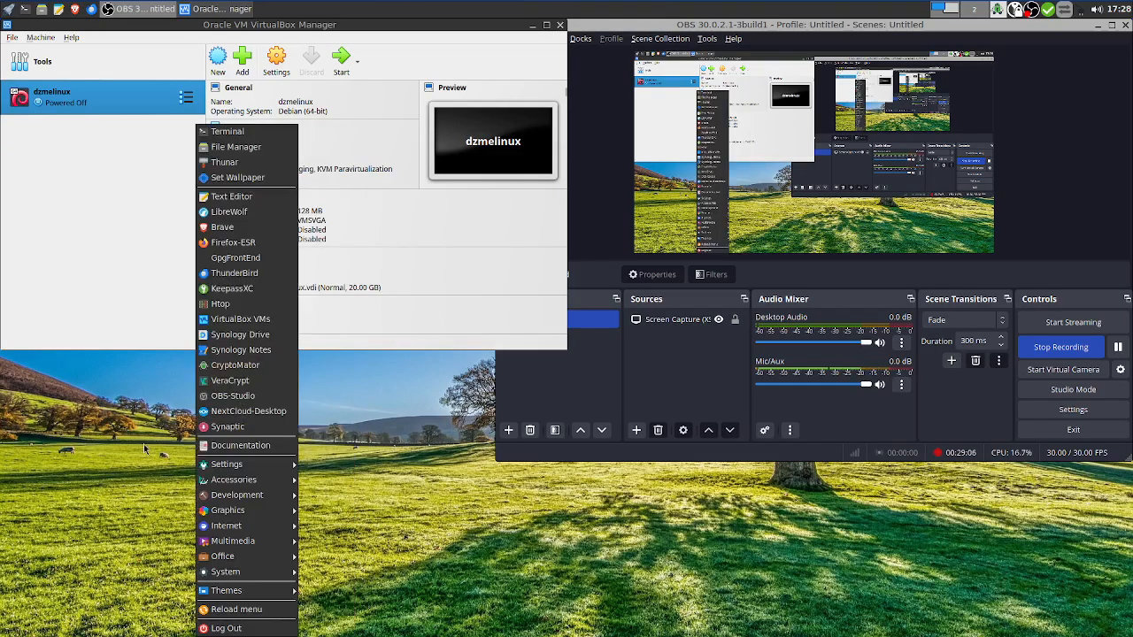
pyautogui.click(143, 443)
pyautogui.rightClick(210, 448)
pyautogui.click(154, 432)
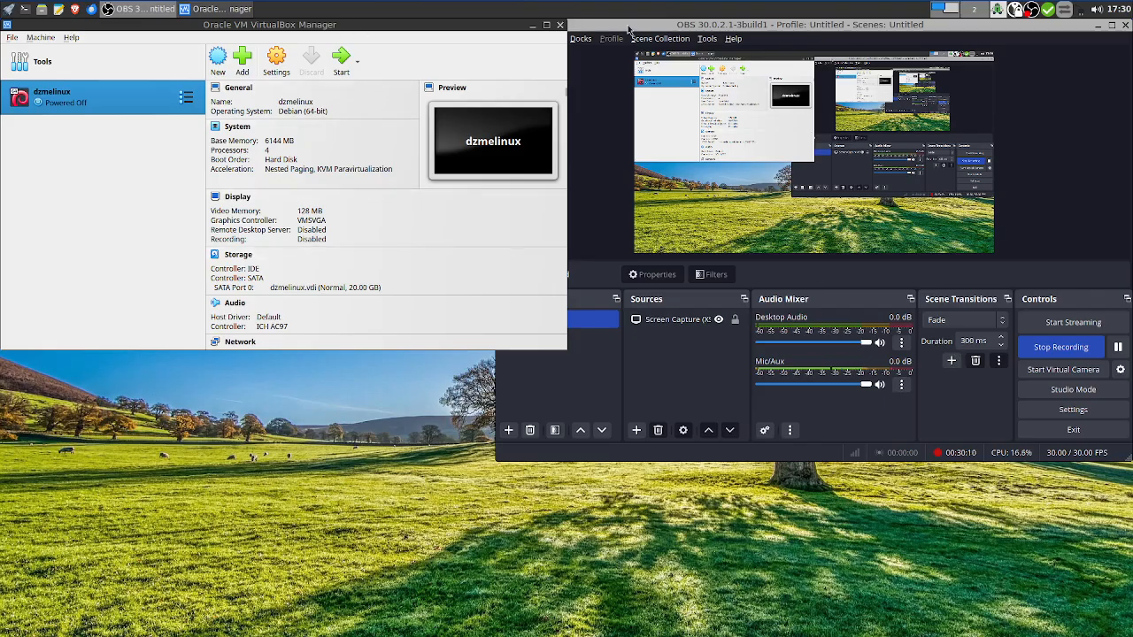
pyautogui.rightClick(202, 447)
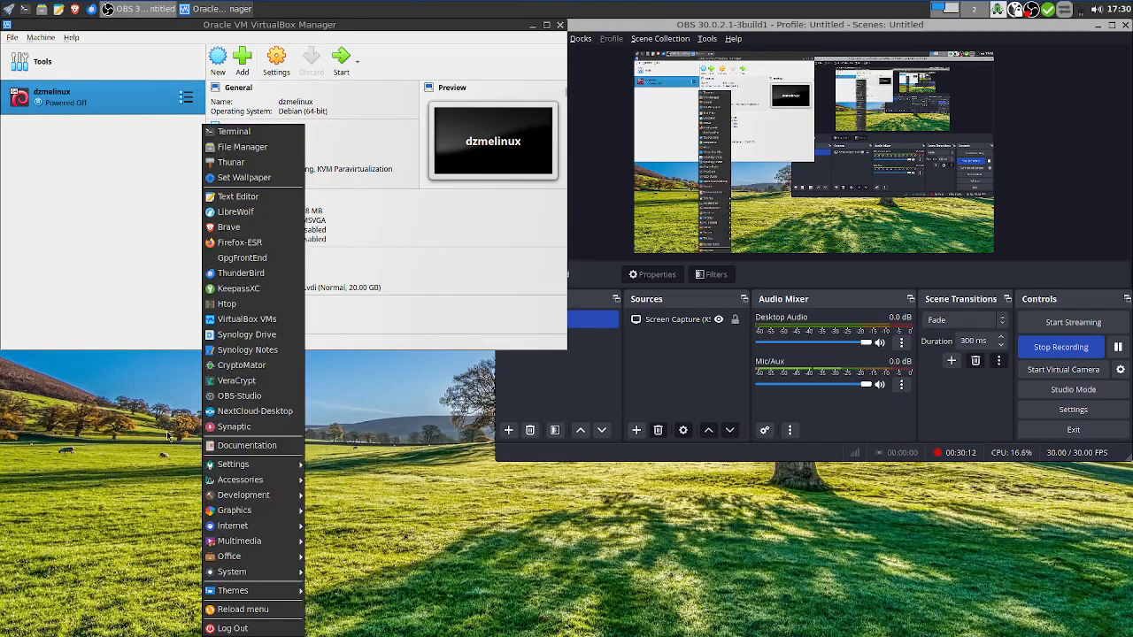
pyautogui.click(150, 390)
# Check the Settings category of the desktop menu, dismiss it and close the VirtualBox manager
pyautogui.rightClick(151, 395)
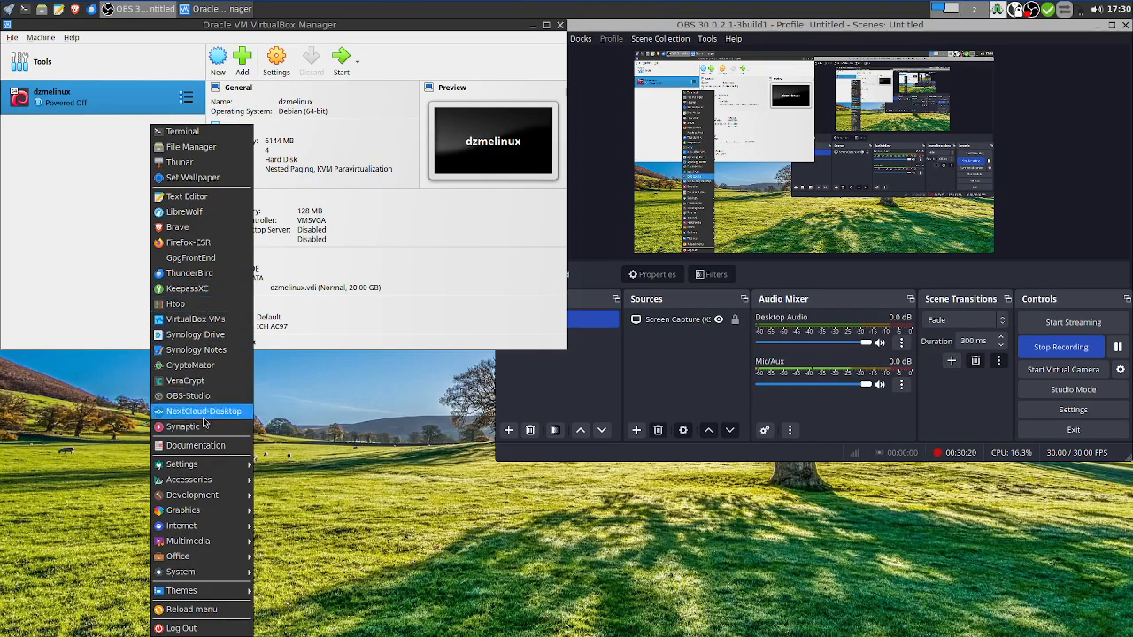
pyautogui.moveTo(218, 465)
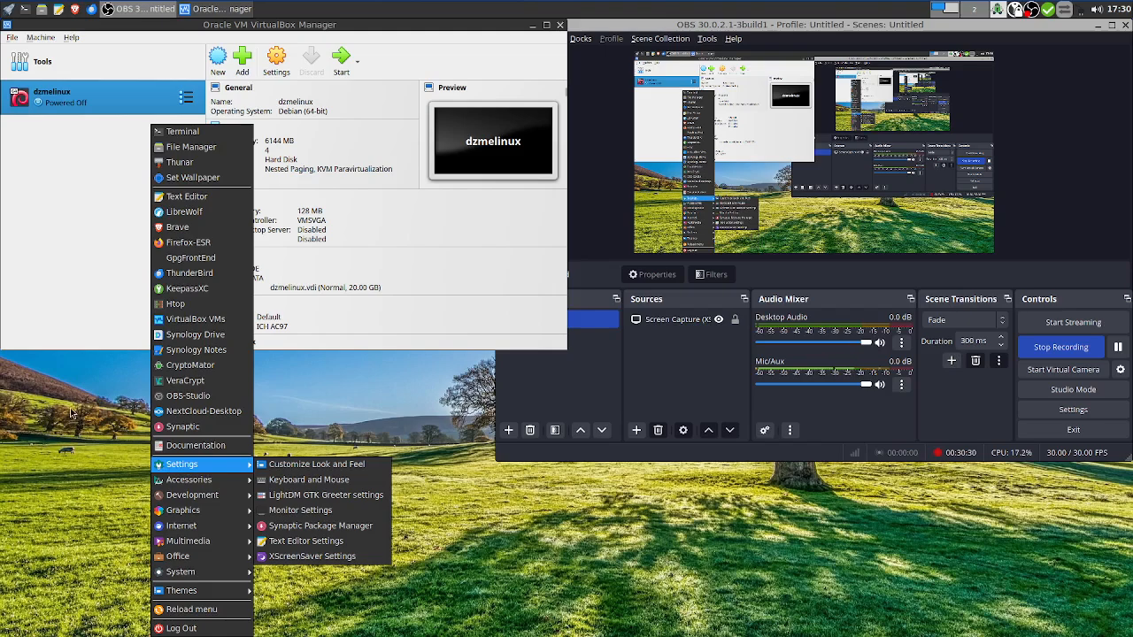
pyautogui.click(71, 413)
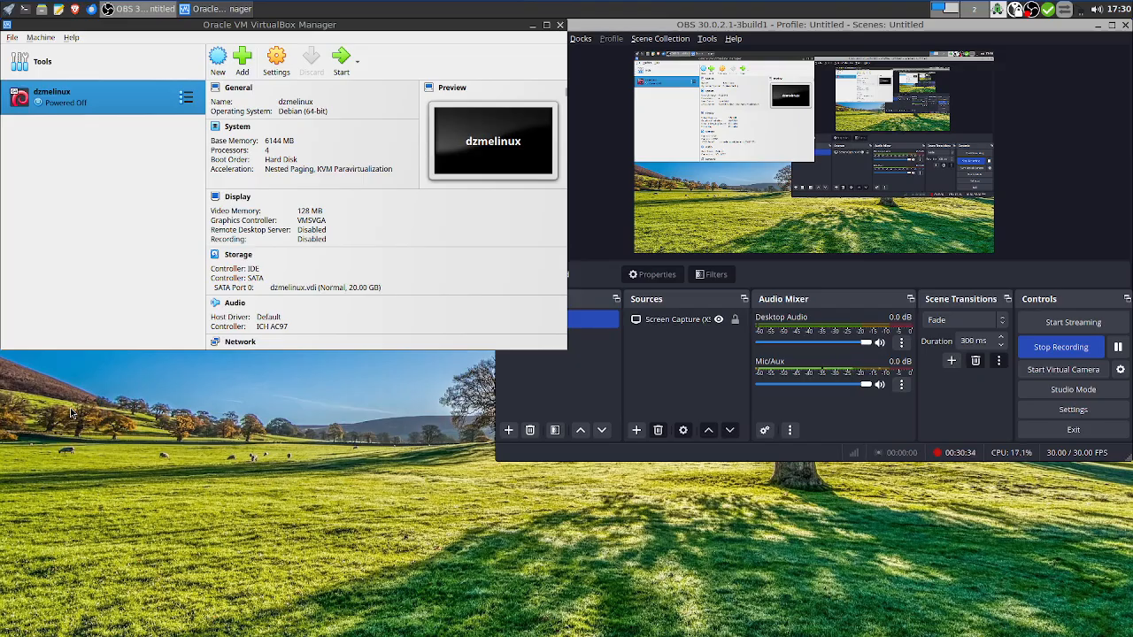
pyautogui.click(558, 27)
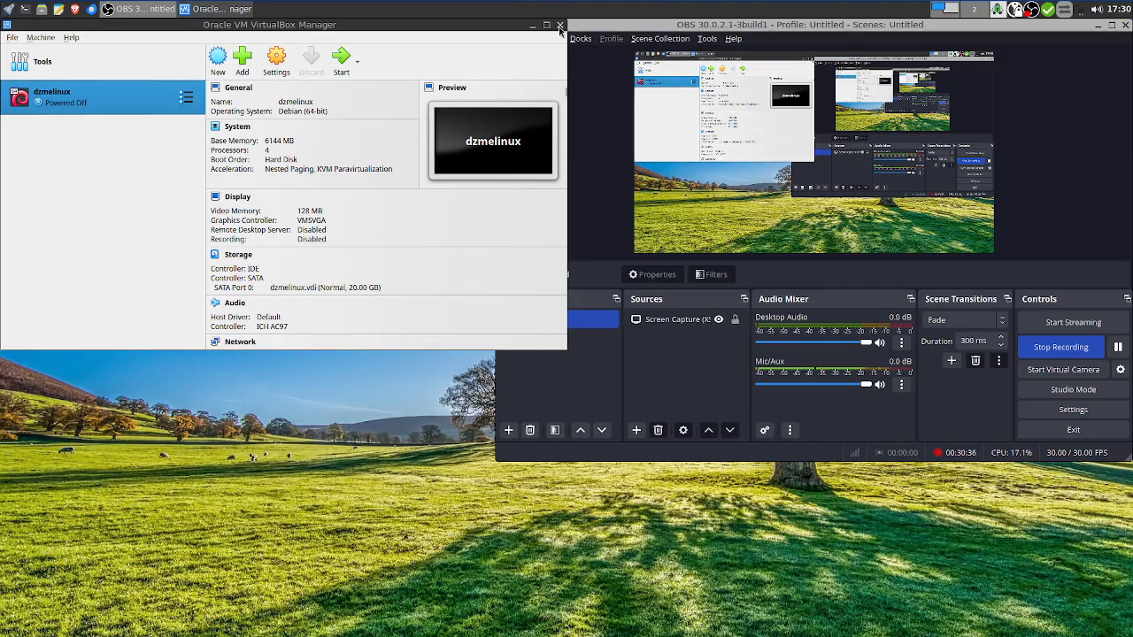